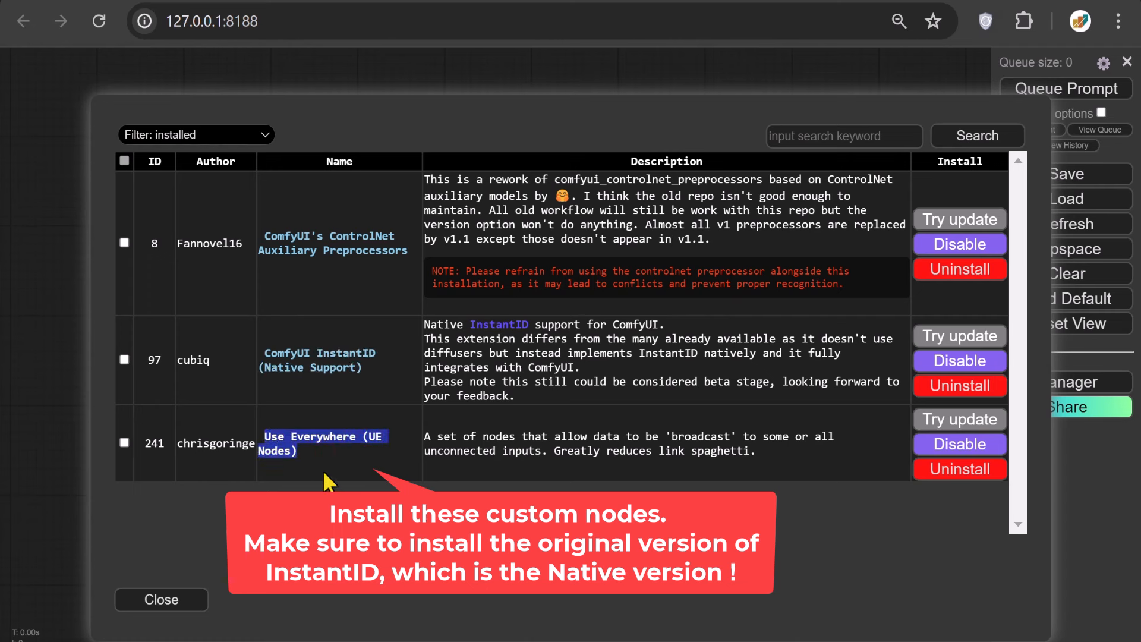
- Close the installed custom nodes list and load the default workflow onto the canvas
click(169, 600)
click(448, 581)
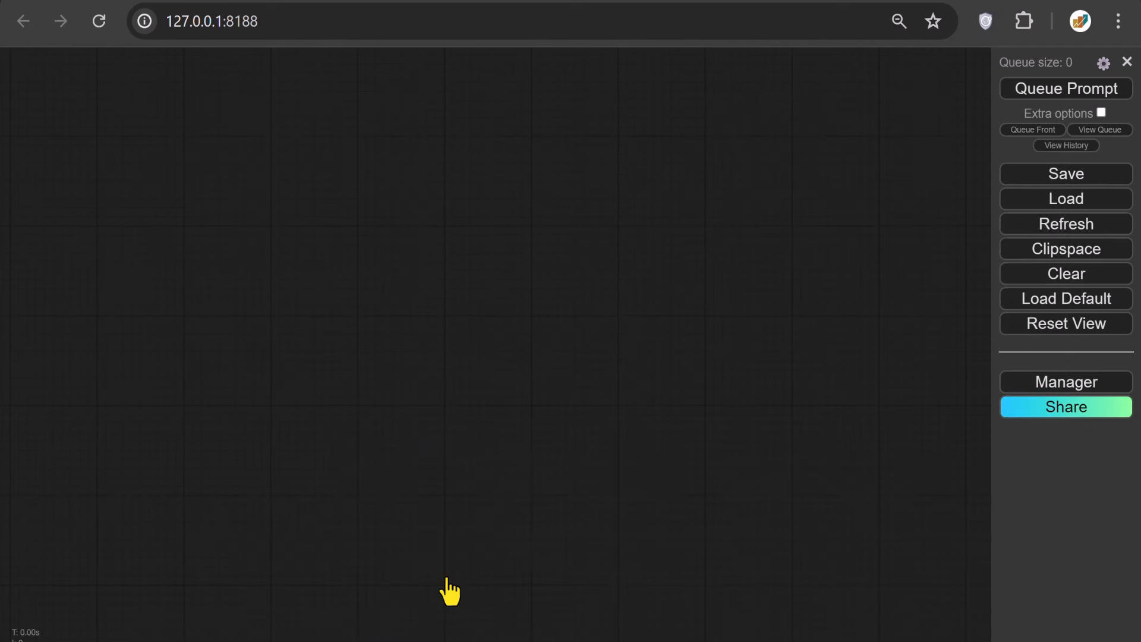
click(1015, 302)
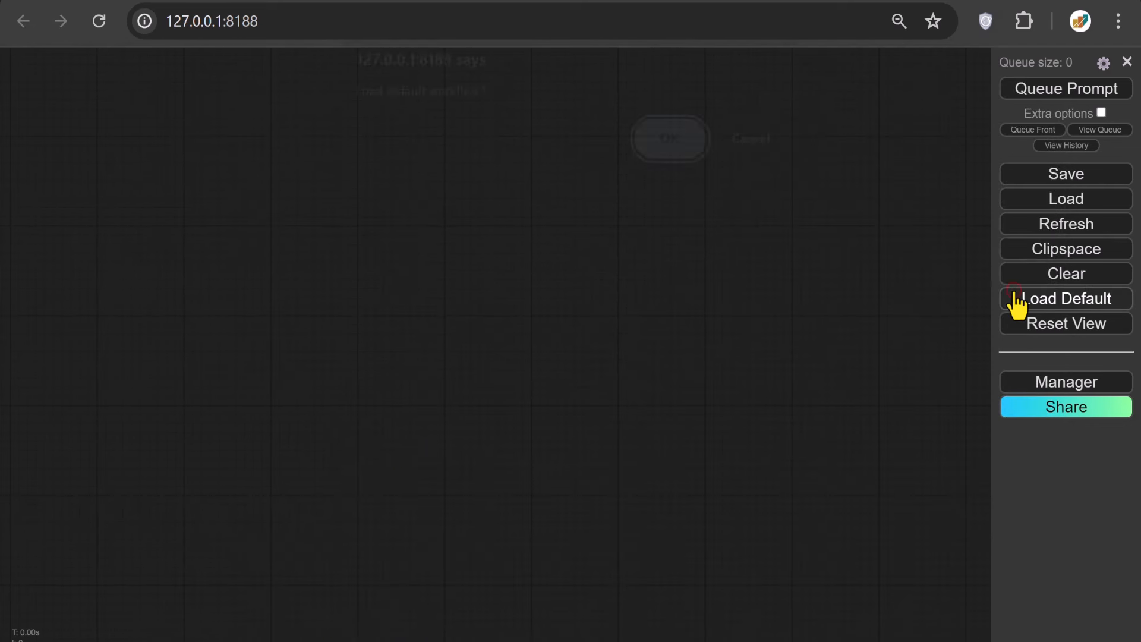
click(658, 153)
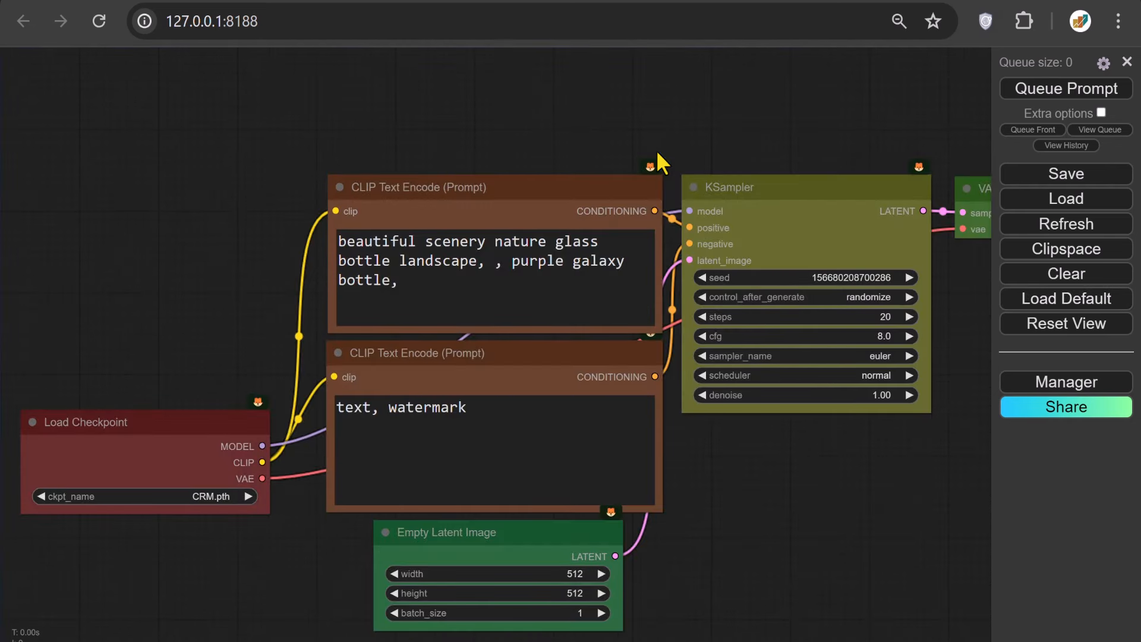
- Disconnect the CONDITIONING output links of both CLIP Text Encode nodes
right_click(655, 210)
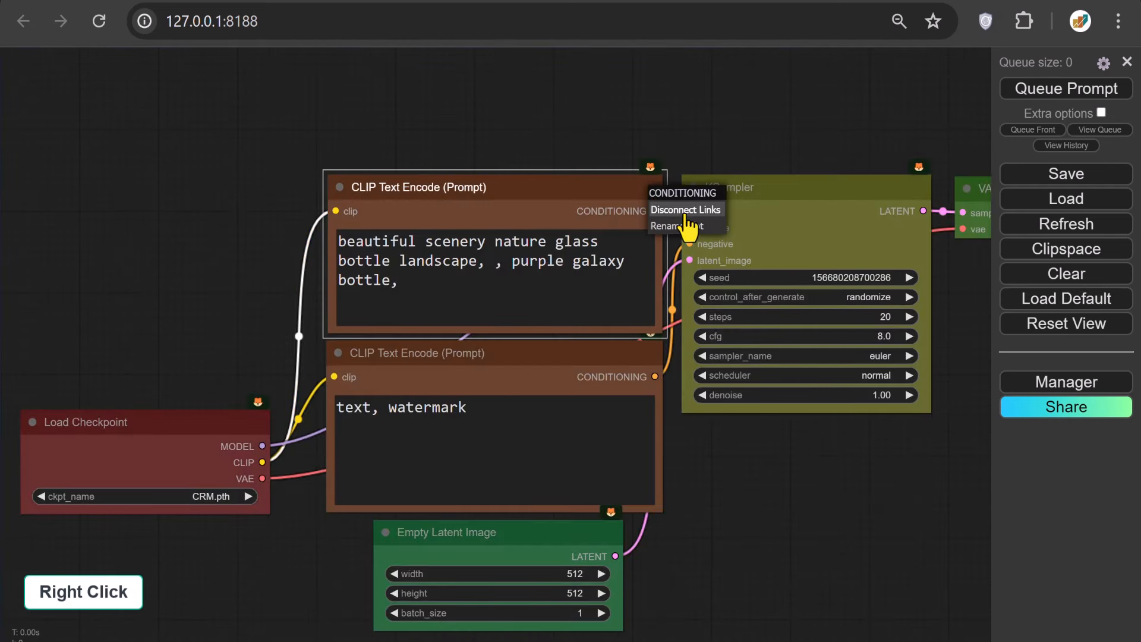
click(673, 213)
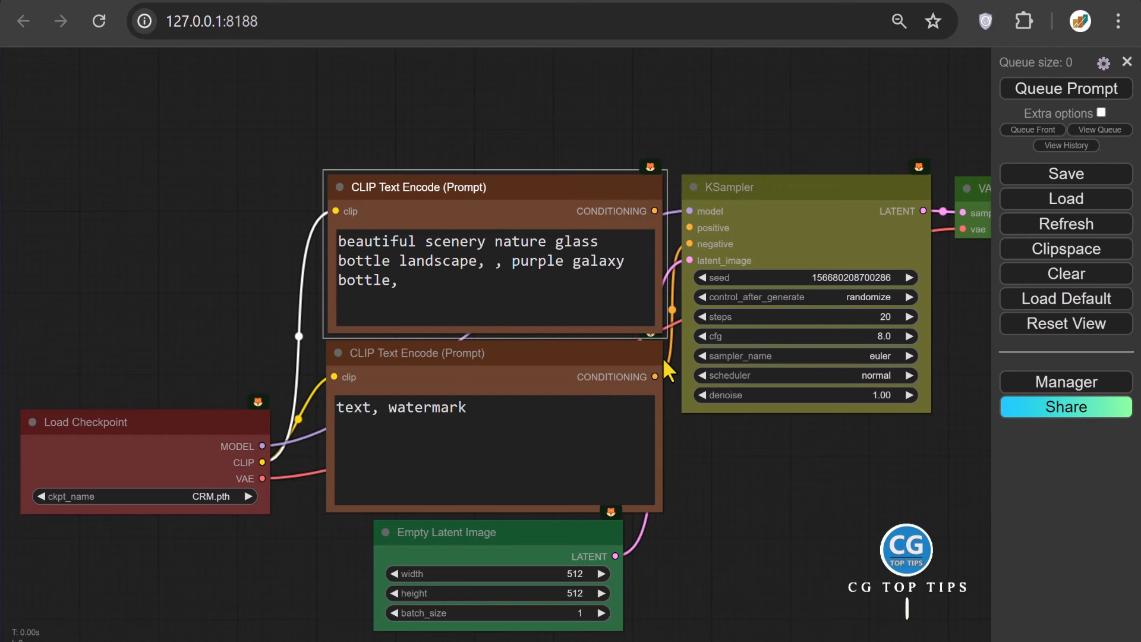
right_click(655, 376)
click(656, 373)
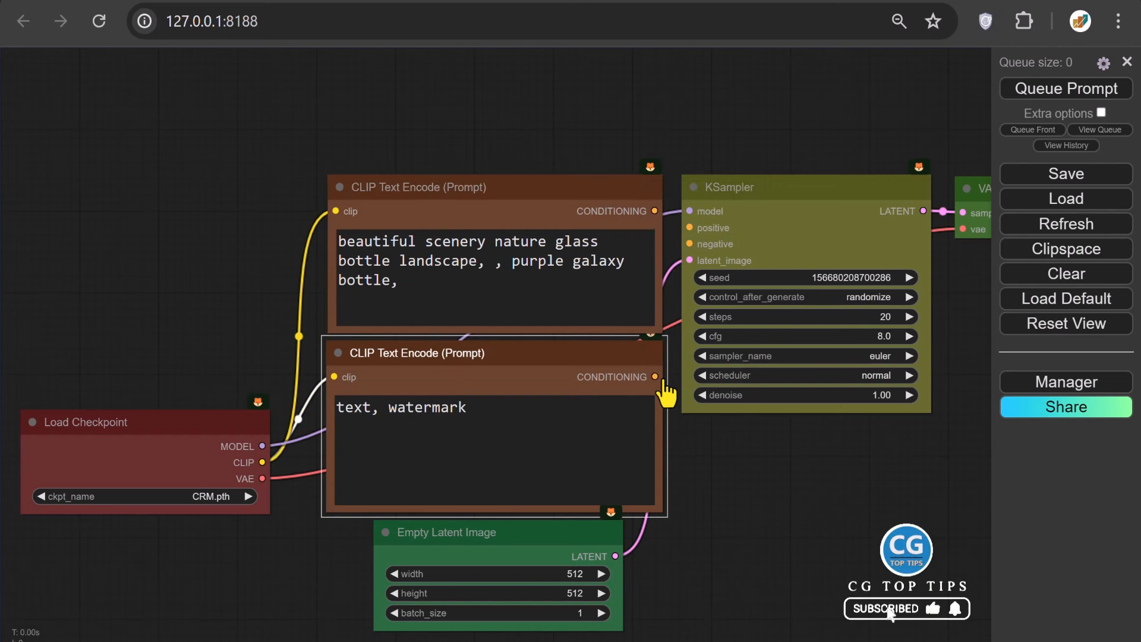
- Disconnect the MODEL and VAE output links of the Load Checkpoint node
right_click(265, 447)
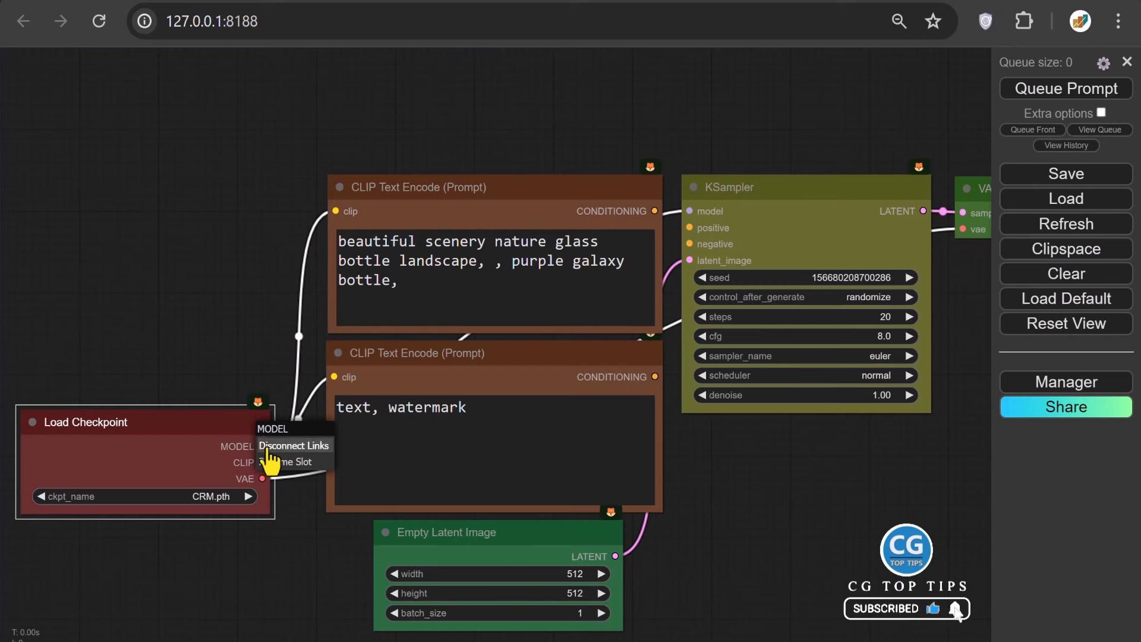
click(268, 454)
right_click(266, 478)
click(269, 485)
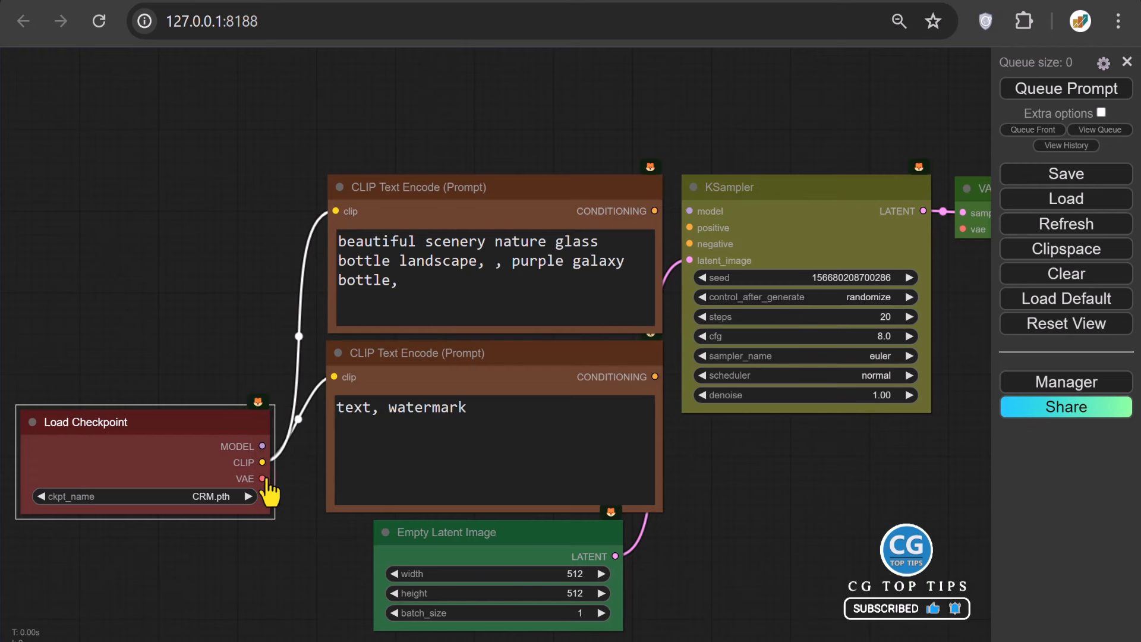
- Select the Load Checkpoint and both CLIP Text Encode nodes and move them together well away from the KSampler nodes
scroll(247, 447, down, 4)
drag(205, 377, 652, 315)
drag(573, 176, 854, 412)
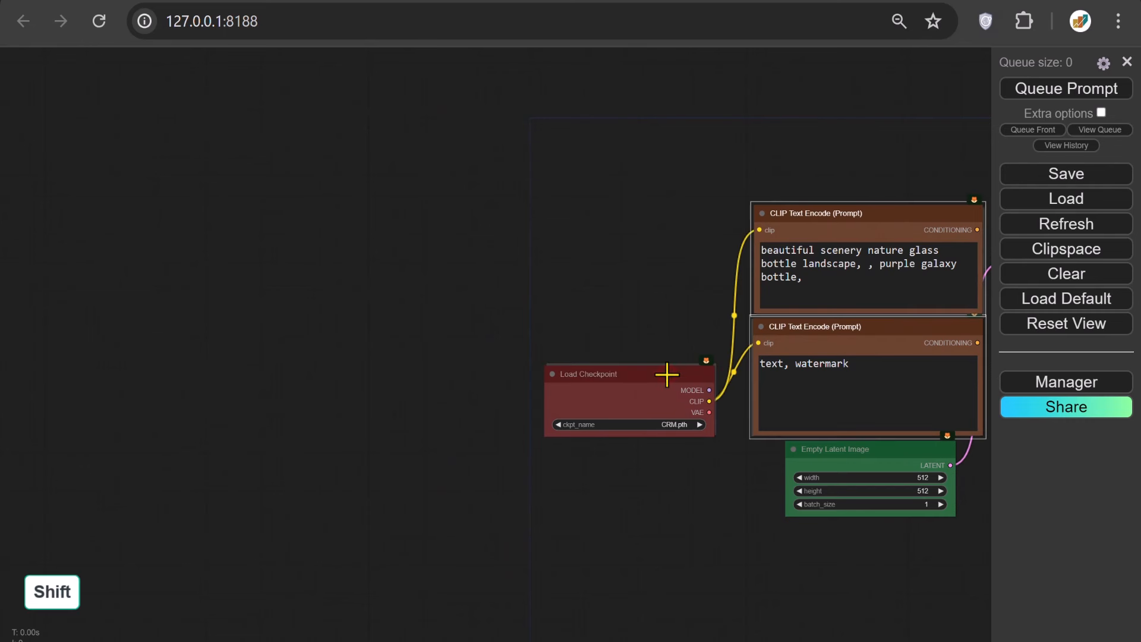
drag(665, 372, 152, 291)
scroll(153, 290, up, 3)
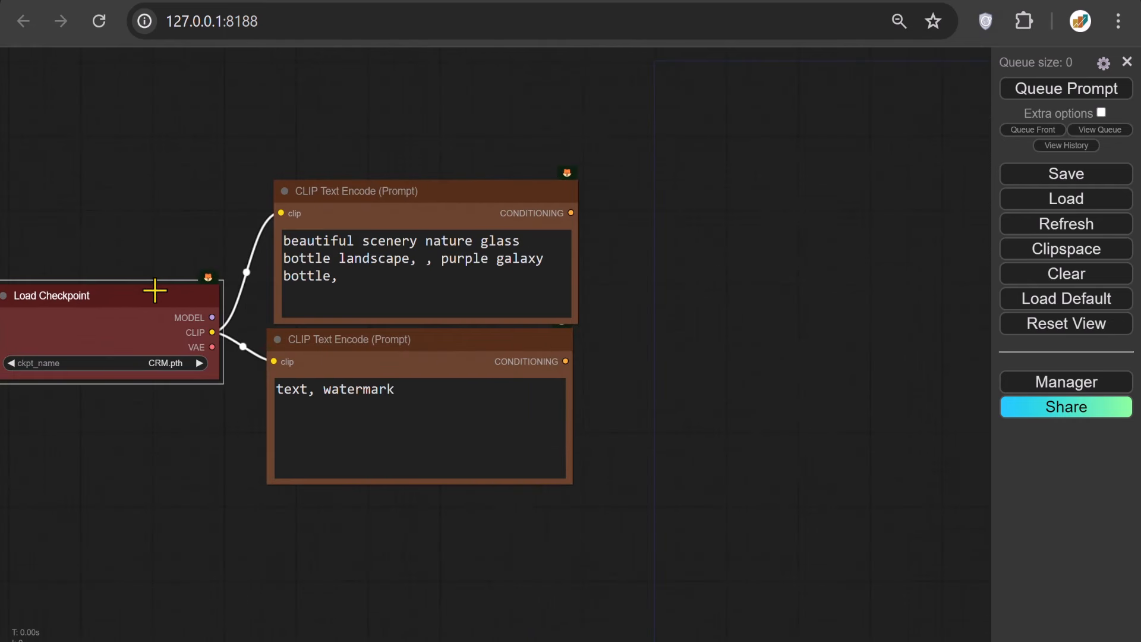
- Attach an Anything Everywhere node to Load Checkpoint's MODEL output, collapse it and place it just above the checkpoint node
drag(212, 317, 149, 182)
click(160, 219)
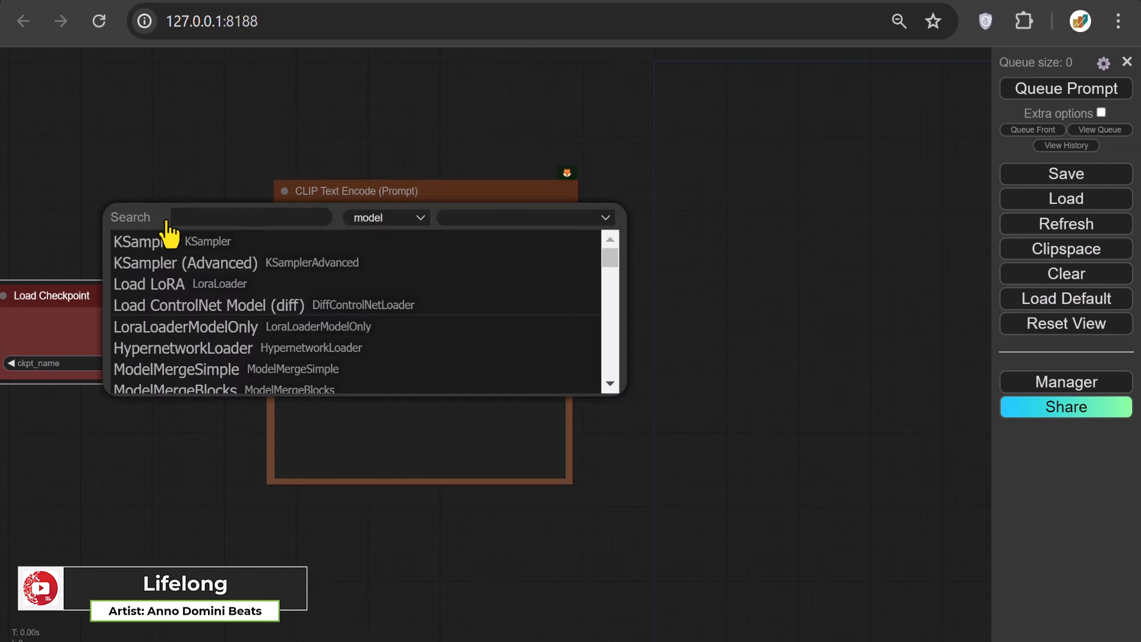
text(every)
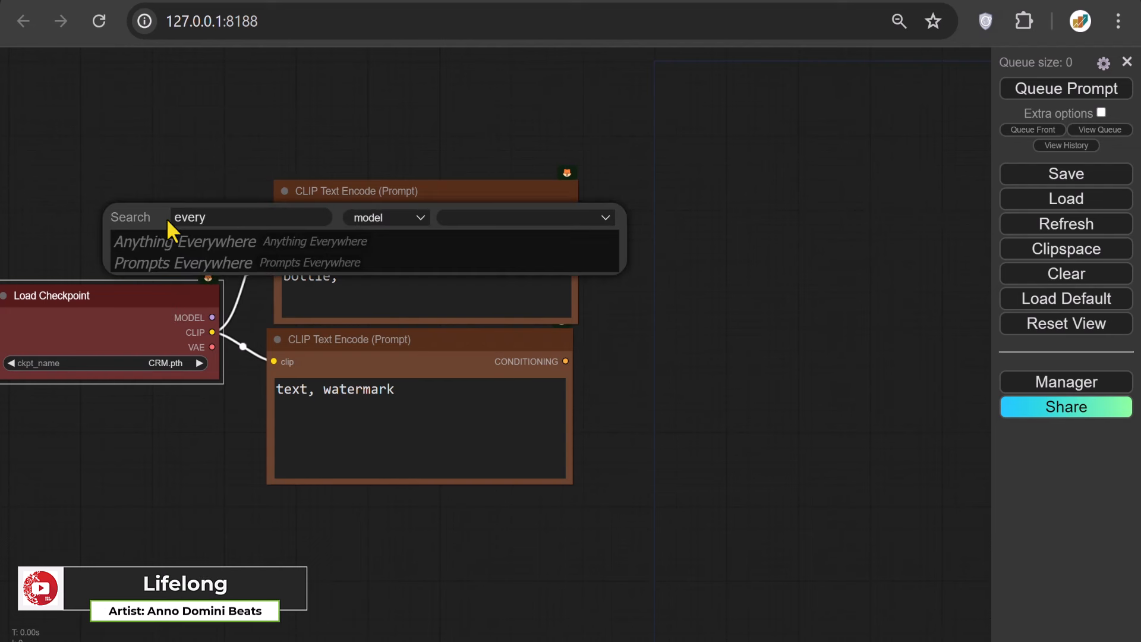
click(189, 246)
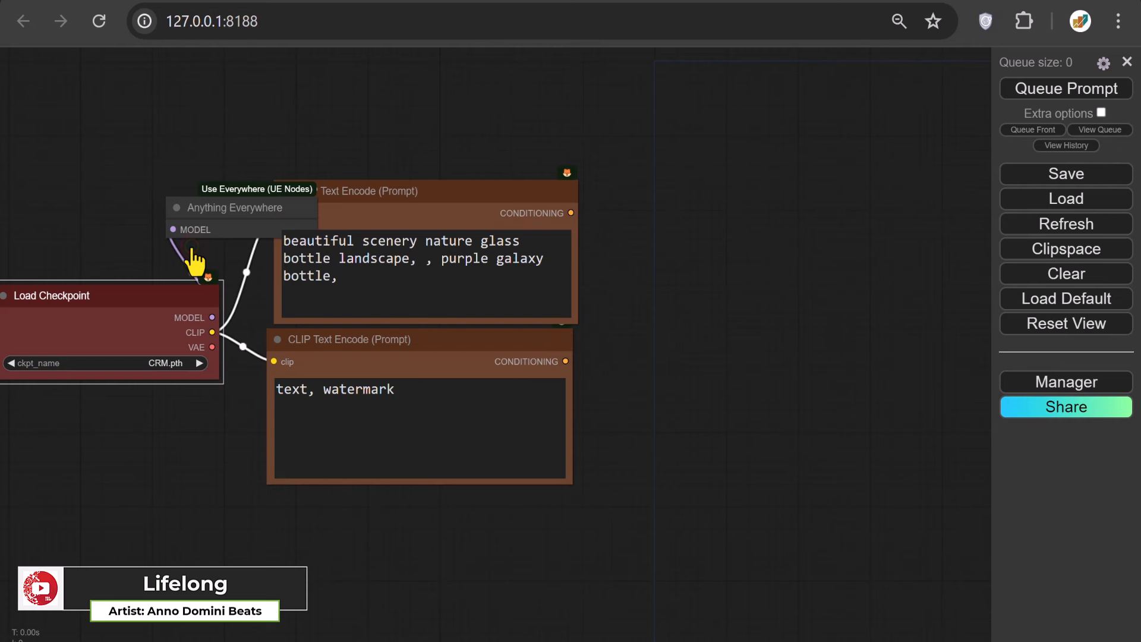
click(176, 207)
drag(229, 214, 148, 243)
- Attach a second Anything Everywhere node to Load Checkpoint's VAE output, collapse it and place it just below the checkpoint node
drag(210, 348, 137, 410)
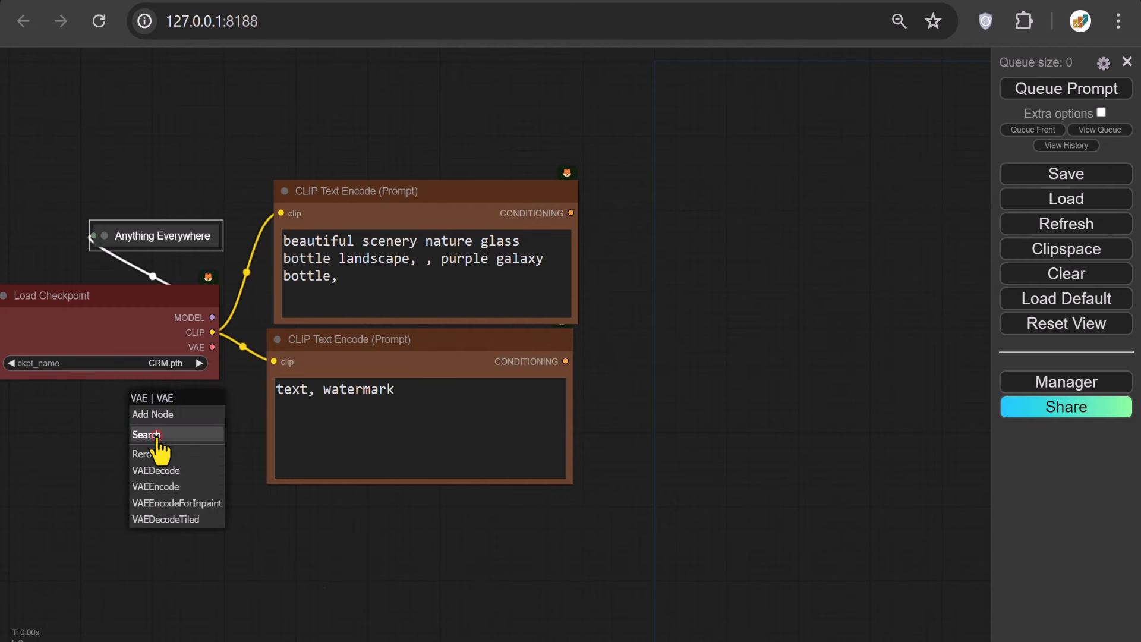
click(152, 435)
text(every)
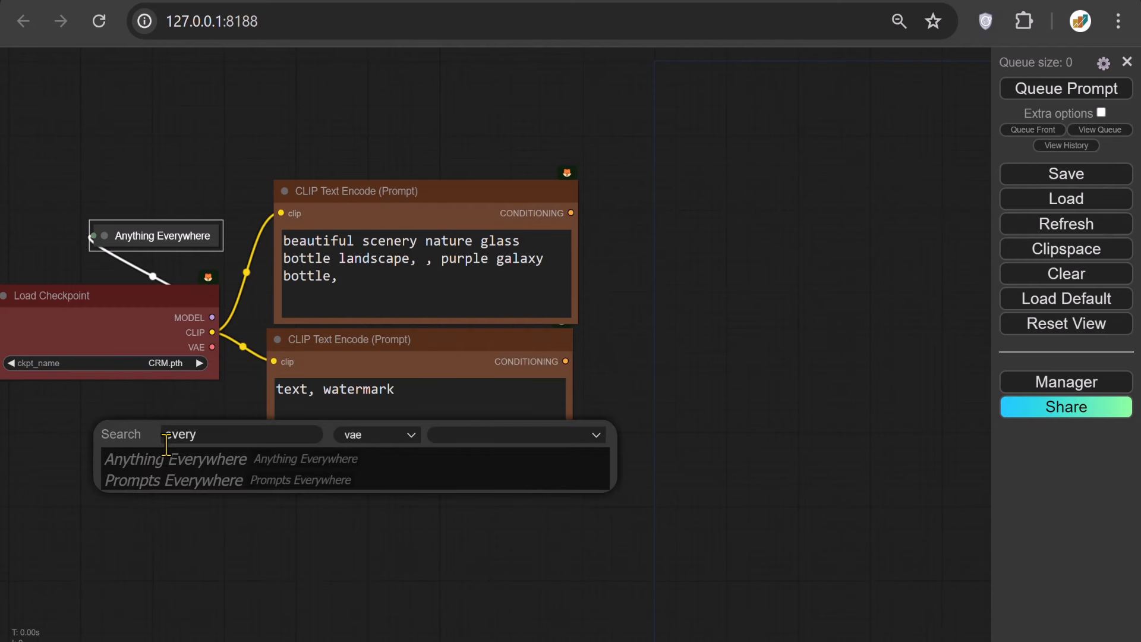
click(169, 460)
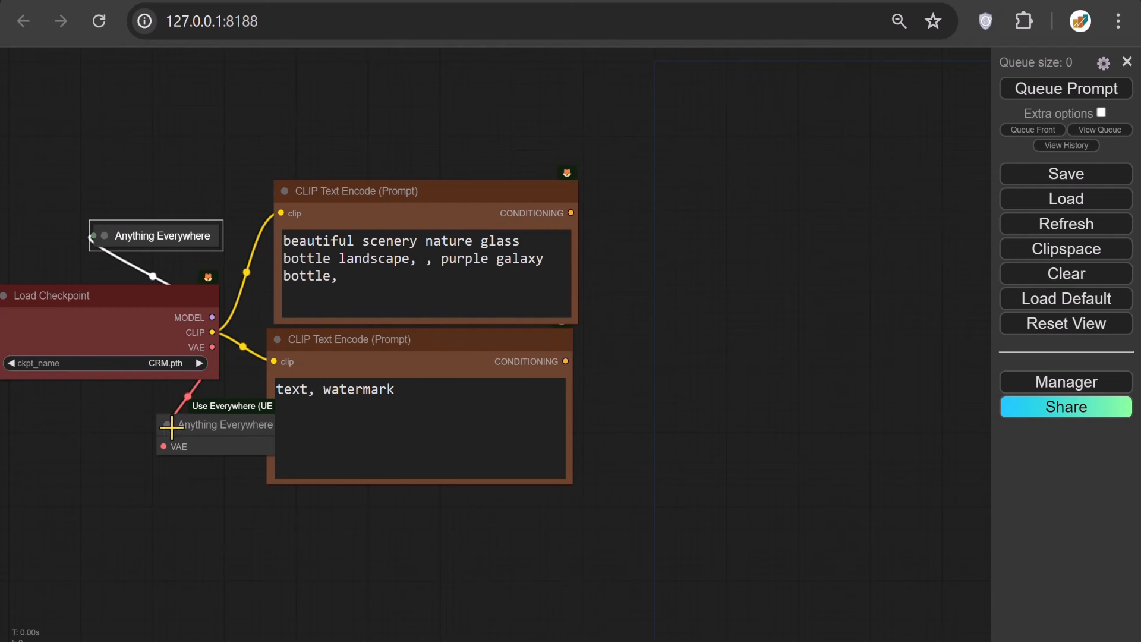
drag(232, 425, 163, 418)
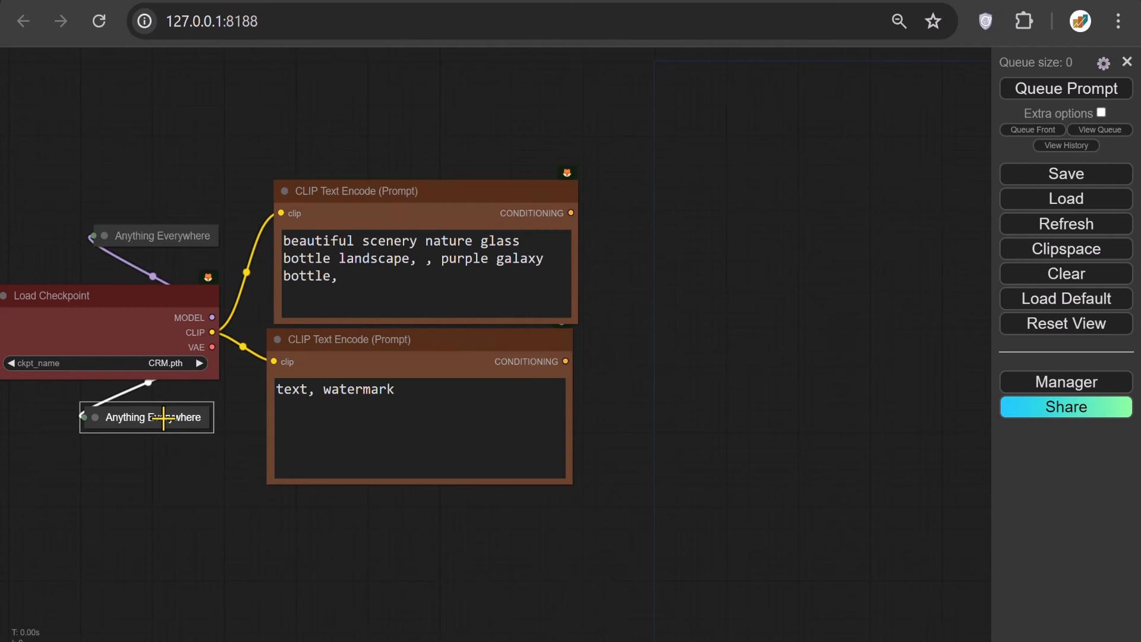
- Add a Prompts Everywhere node fed by the positive and negative CLIP Text Encode outputs, and move the negative prompt node slightly down
drag(572, 211, 629, 280)
click(651, 301)
text(every)
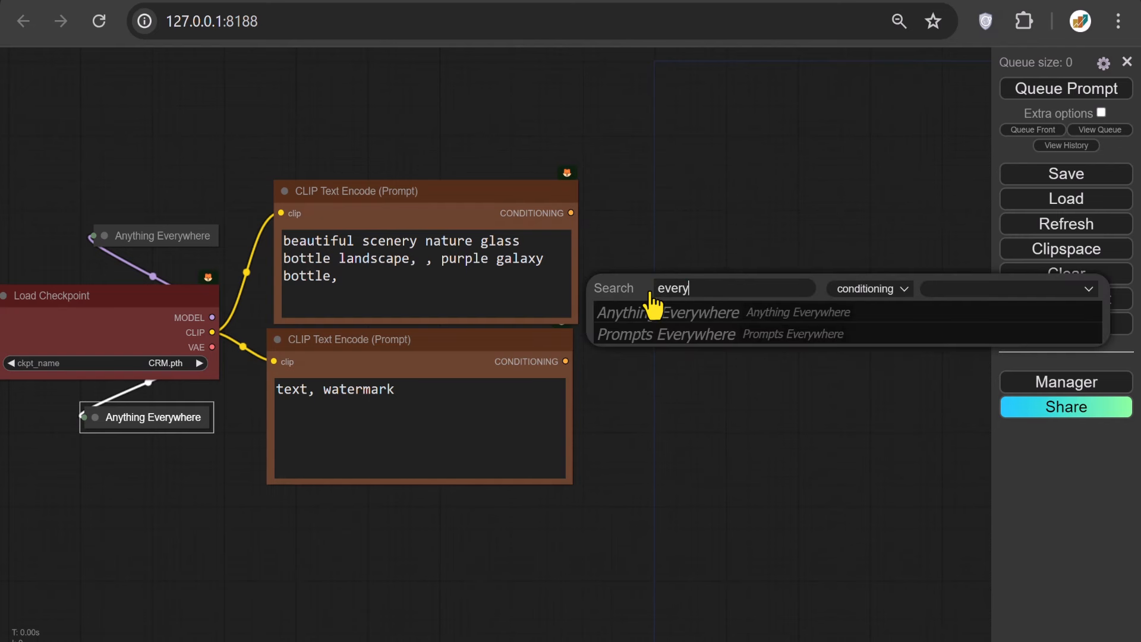
click(659, 334)
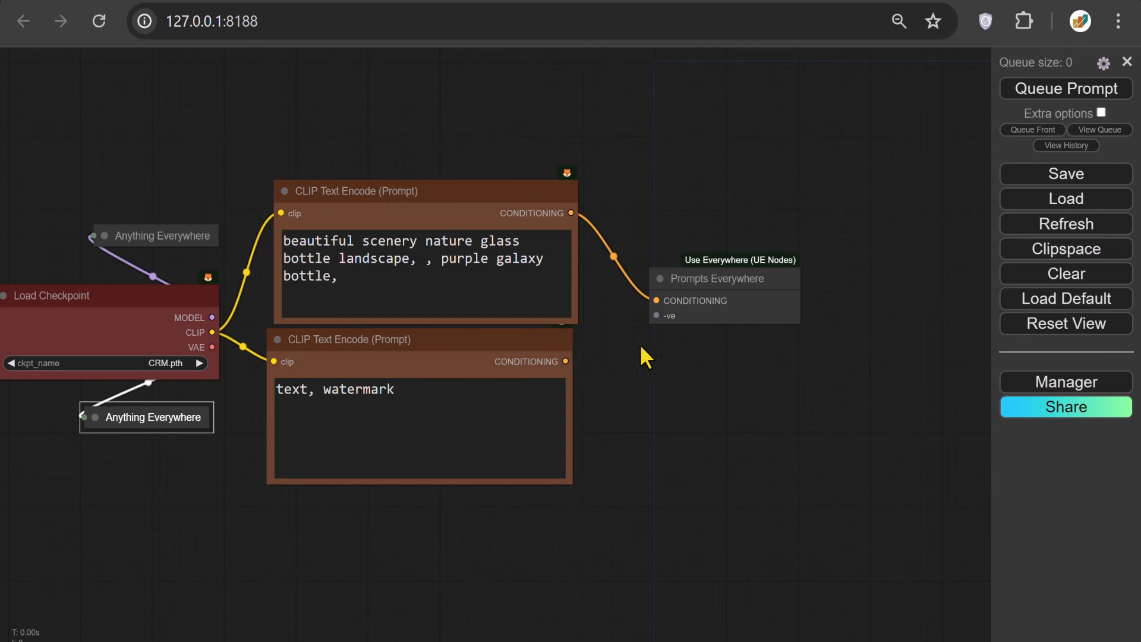
drag(561, 361, 651, 315)
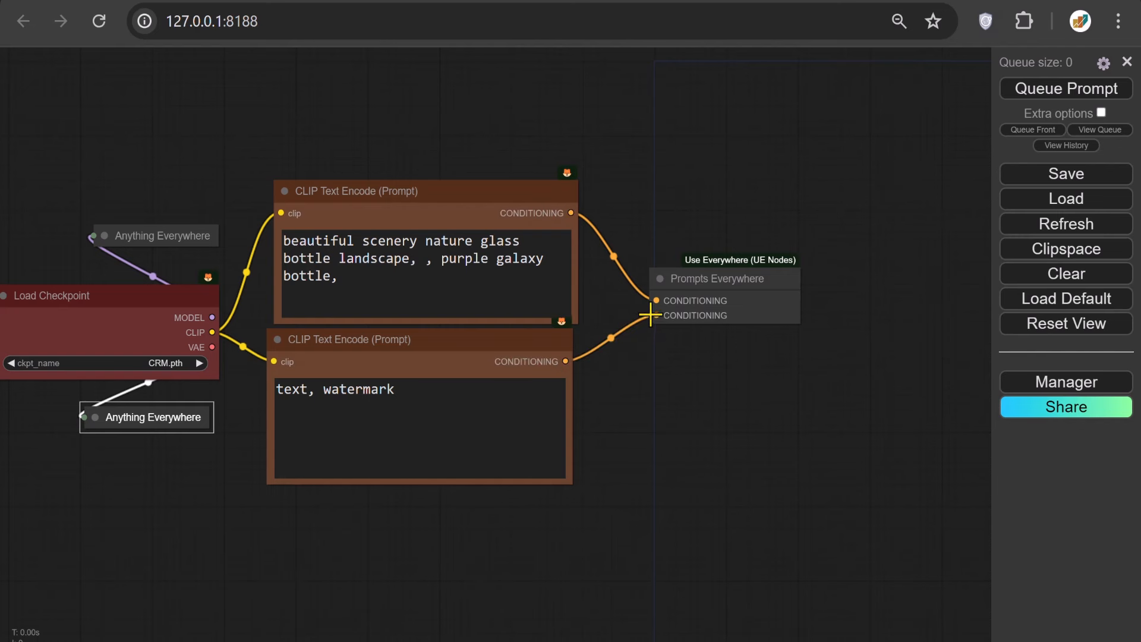
drag(502, 338, 502, 354)
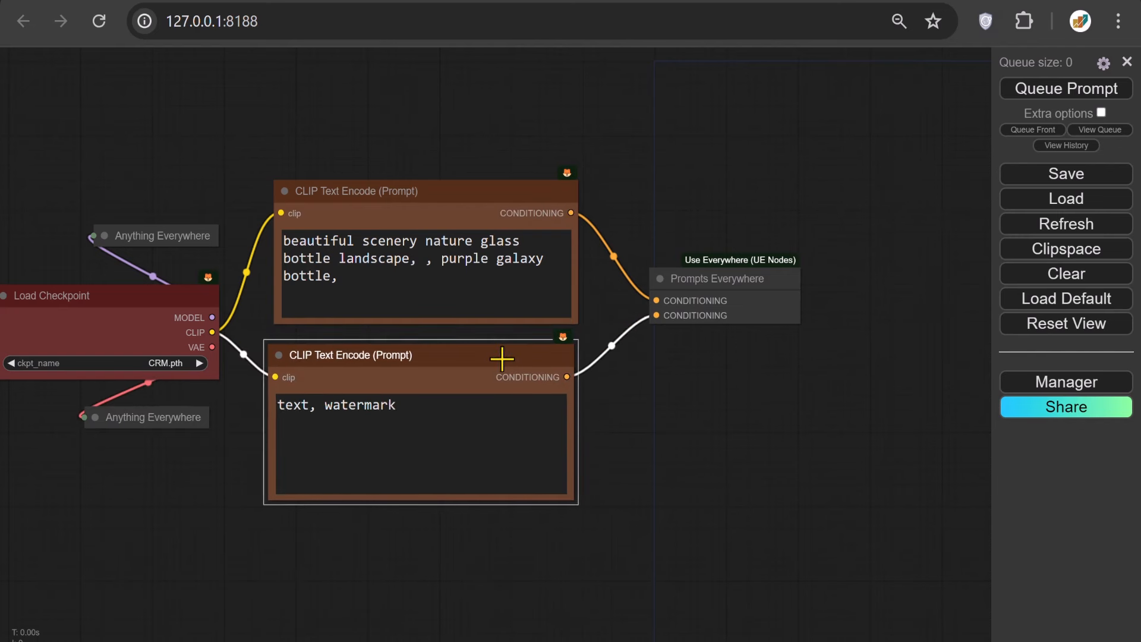
- Add a group around the checkpoint, prompt and Everywhere nodes and fit it to those nodes
right_click(69, 110)
click(76, 120)
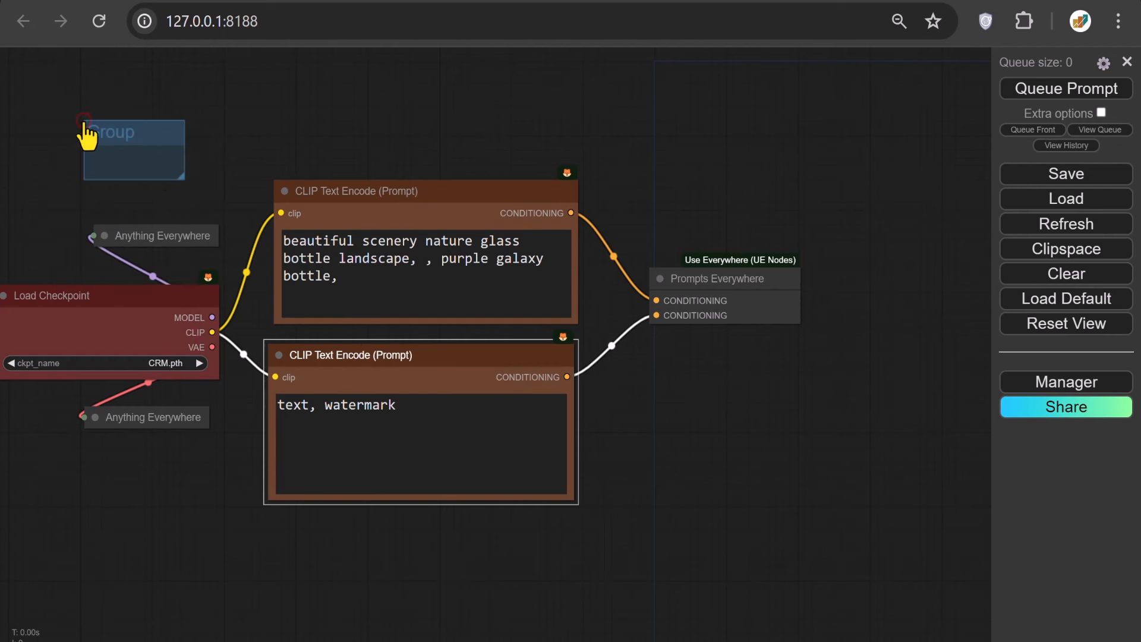
drag(179, 179, 690, 548)
right_click(212, 134)
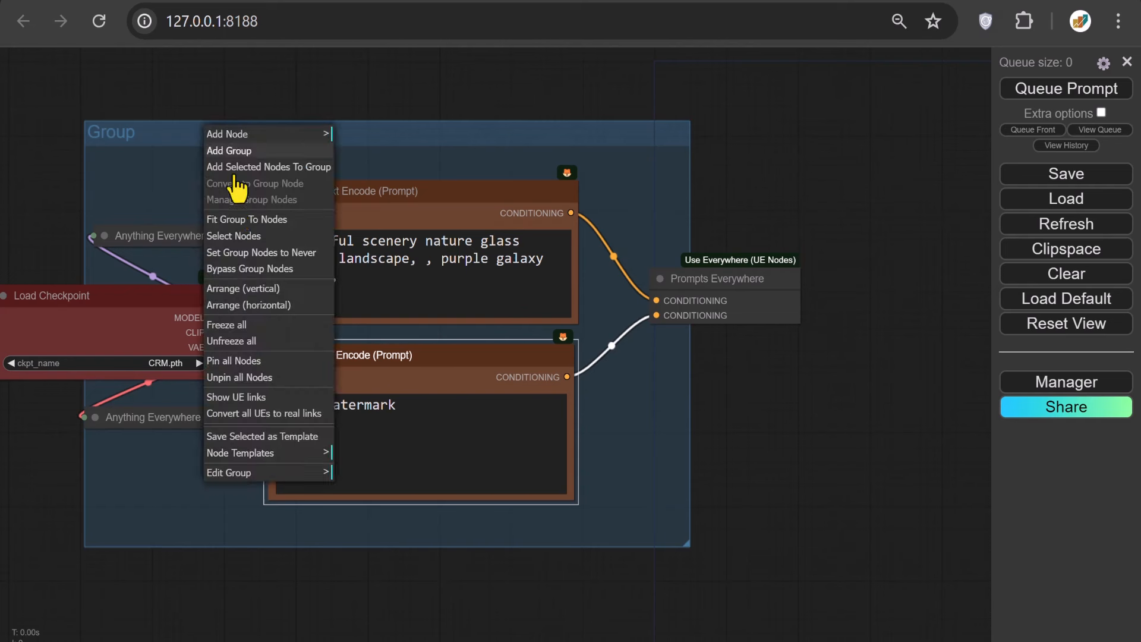
click(216, 220)
- Title the group around the checkpoint and prompt nodes "Checkpoint & Prompts"
right_click(95, 155)
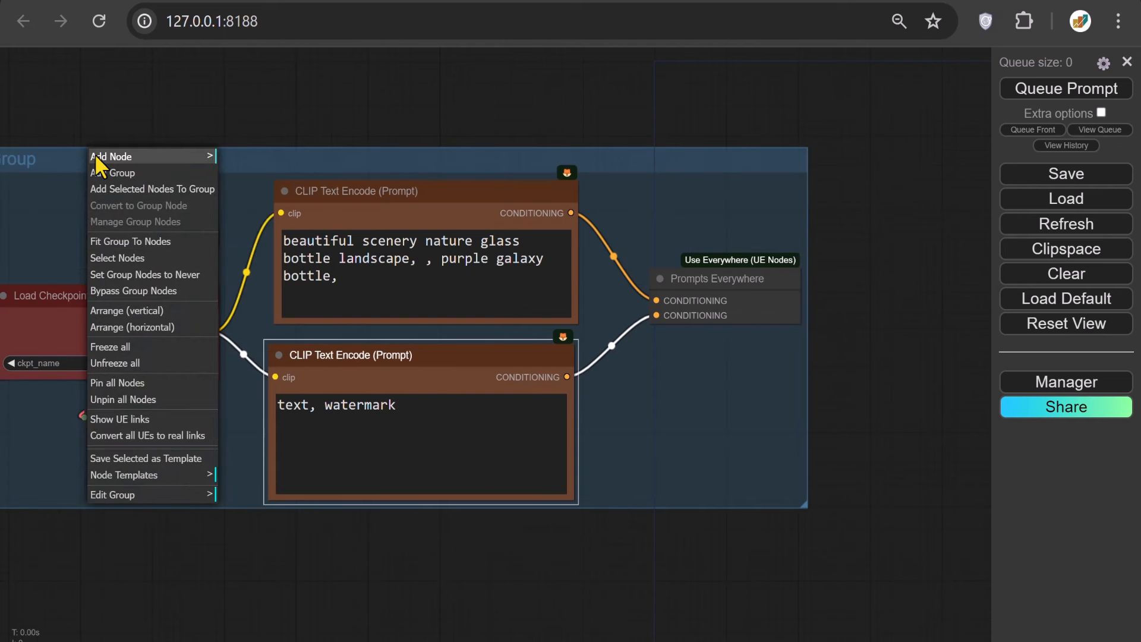
click(182, 497)
click(230, 493)
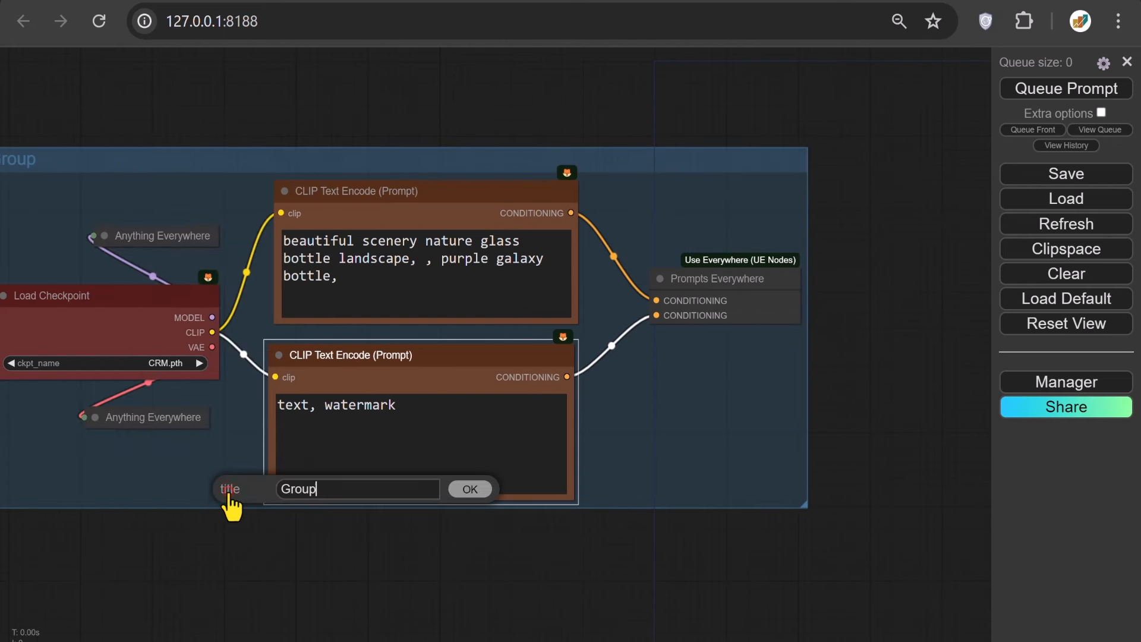
text(Checkpoint & Prompts)
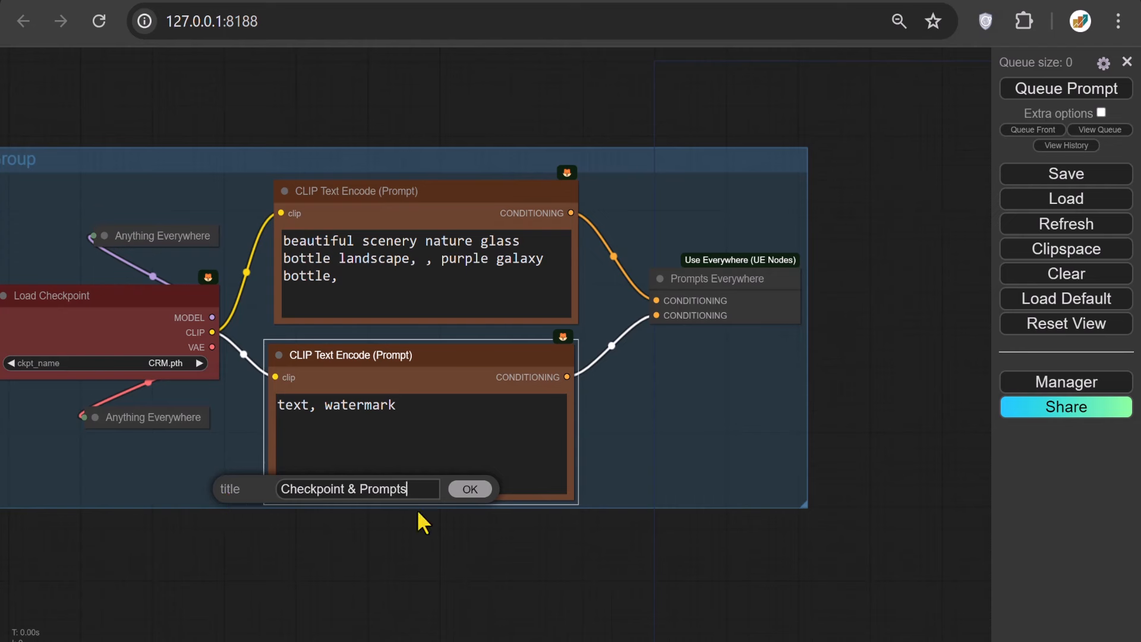
click(467, 490)
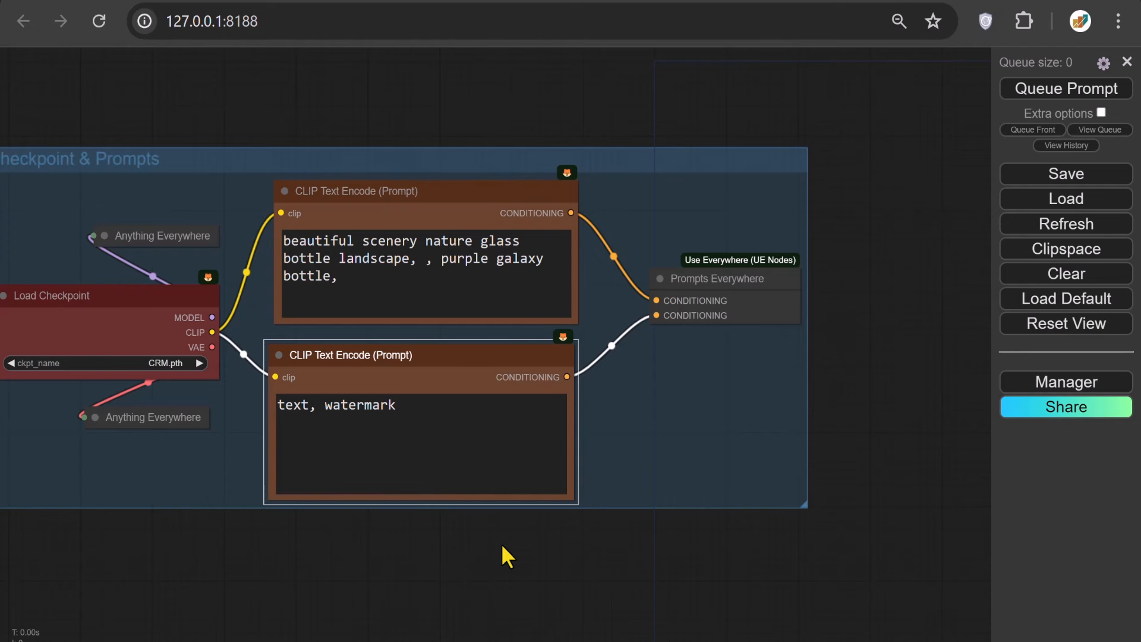
- Move the Empty Latent Image node up so it sits beside the KSampler node
scroll(501, 543, down, 3)
drag(792, 422, 0, 433)
drag(119, 537, 149, 394)
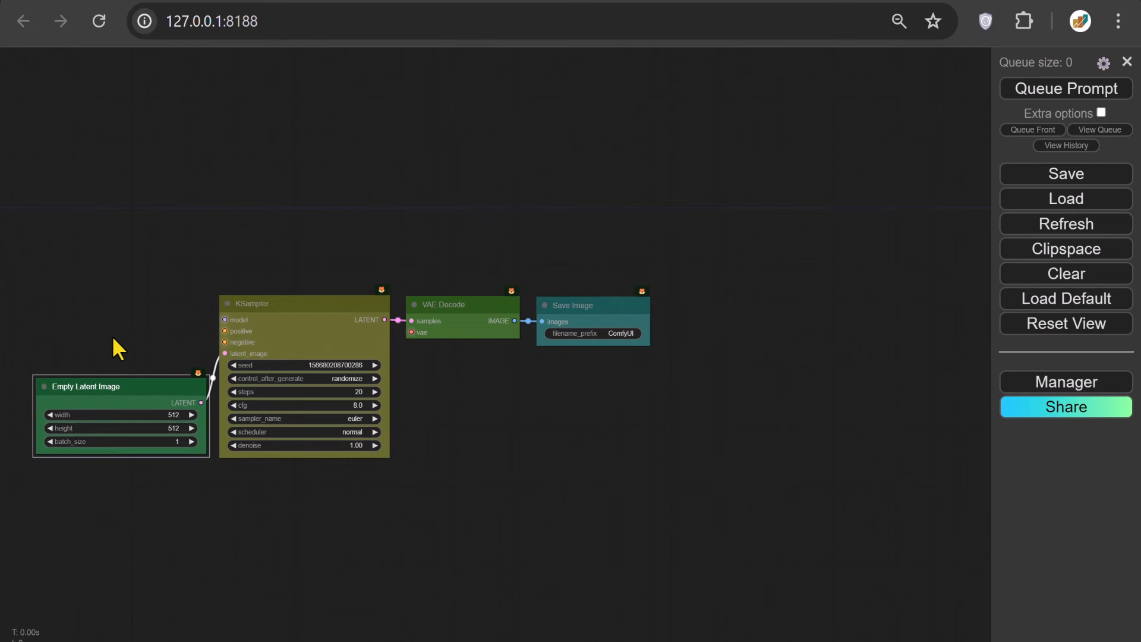
- Add a group over the Empty Latent Image, KSampler, VAE Decode and Save Image nodes and fit it to them
right_click(91, 229)
click(117, 244)
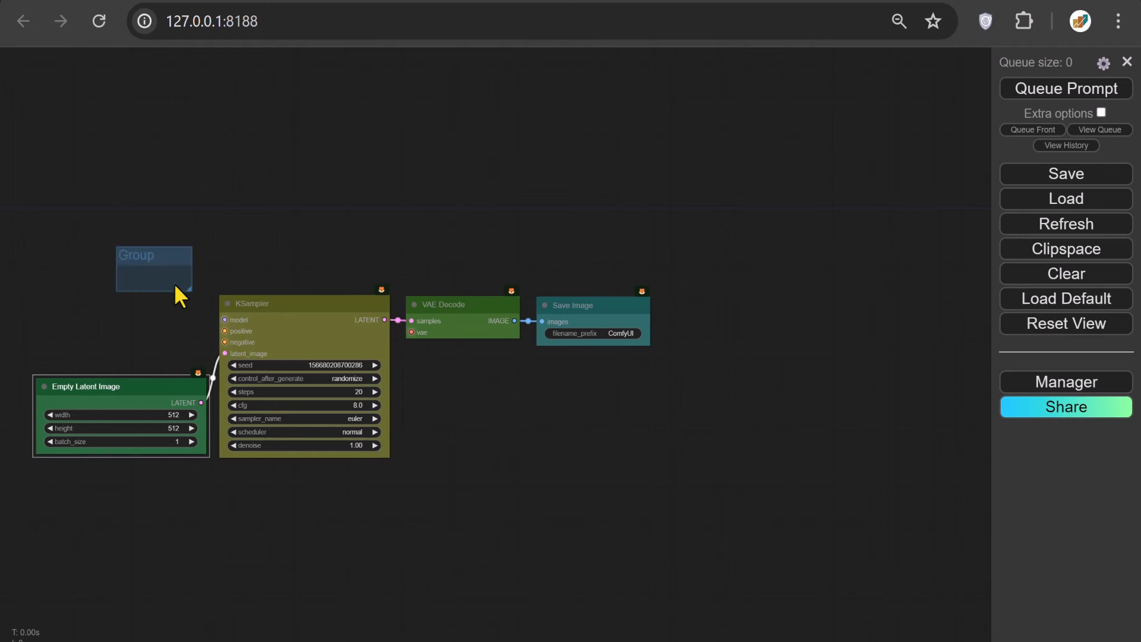
drag(187, 289, 589, 490)
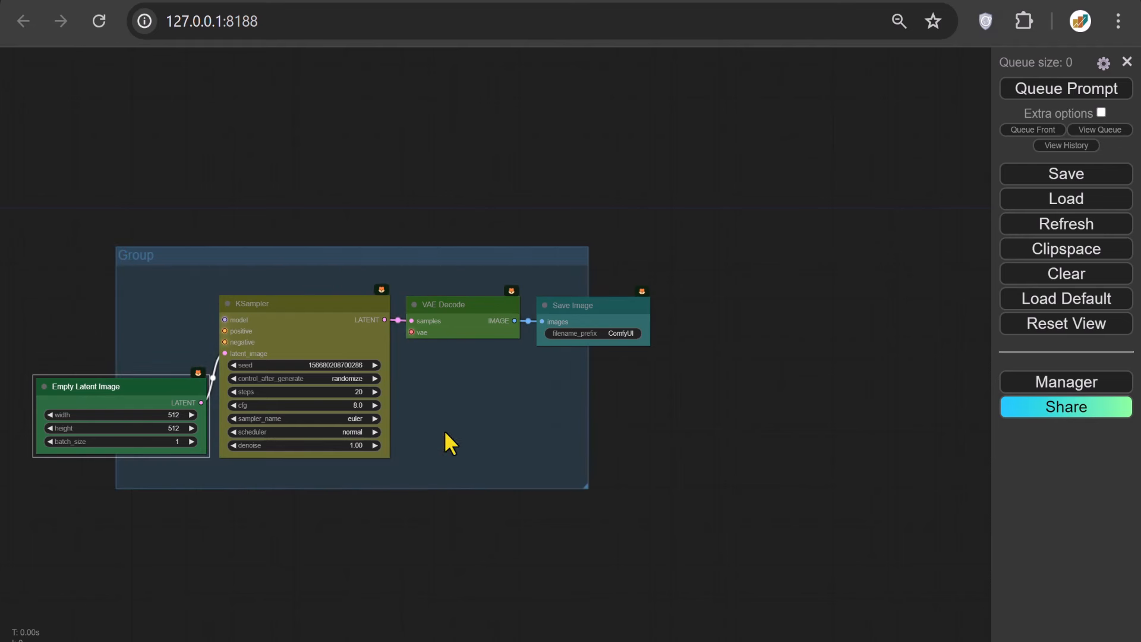
right_click(290, 254)
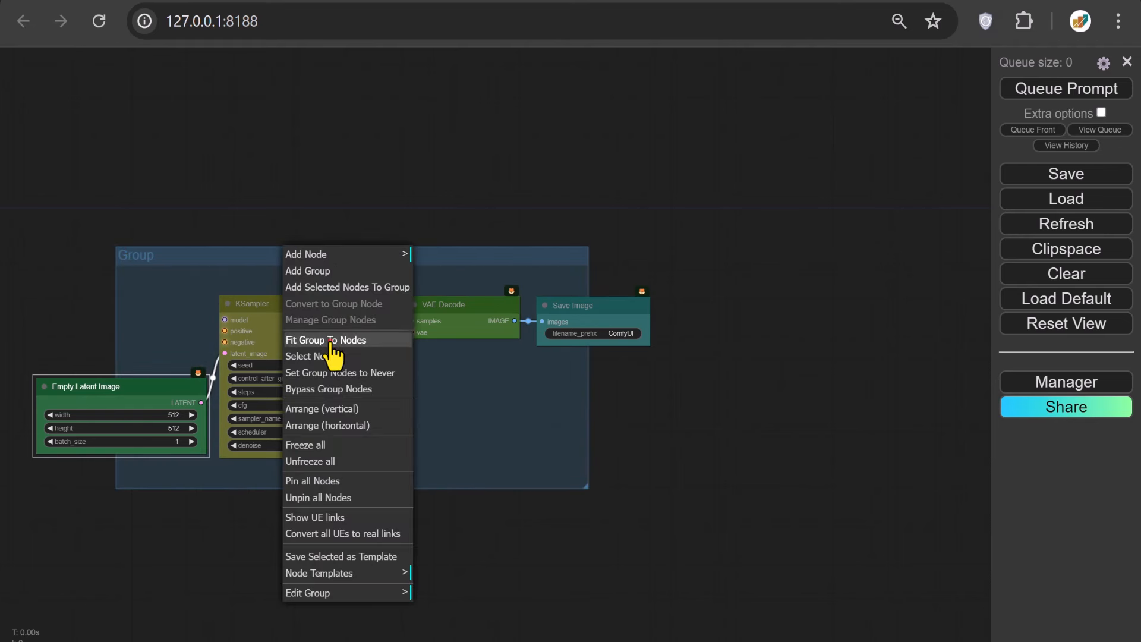
click(330, 347)
- Title the group around the KSampler and Save Image nodes "Output"
right_click(113, 279)
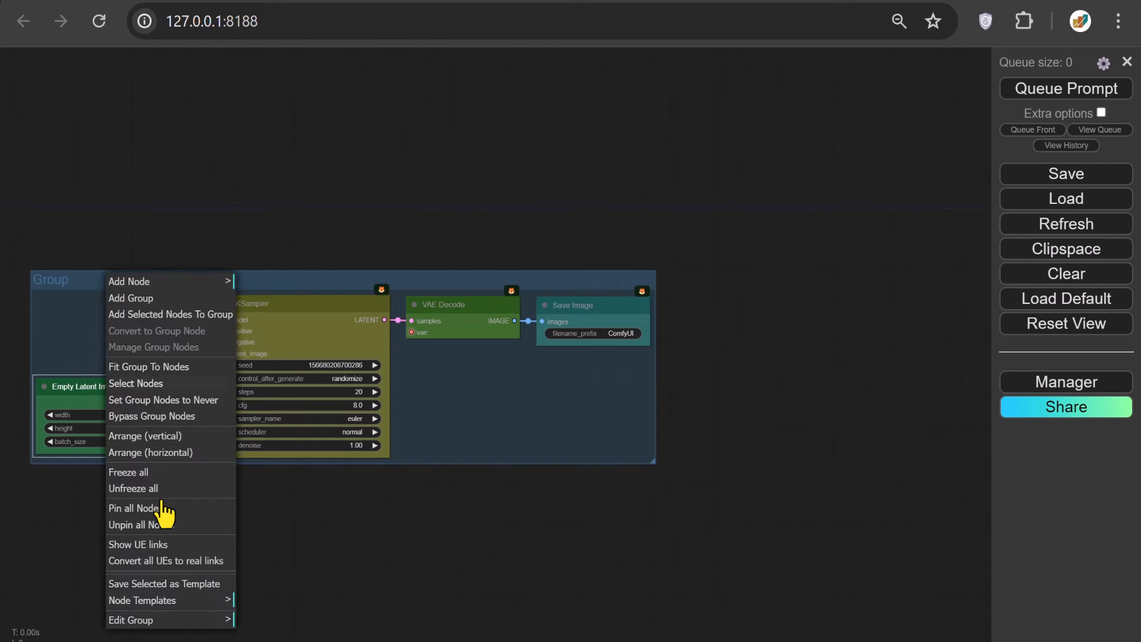
click(168, 620)
click(266, 600)
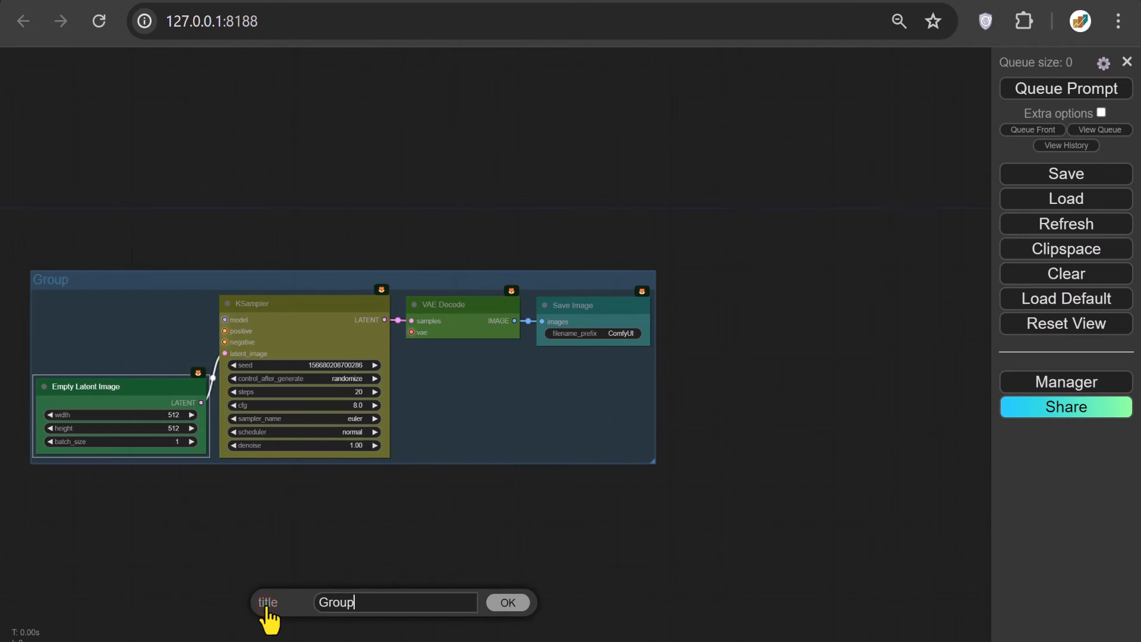
text(Output)
click(504, 603)
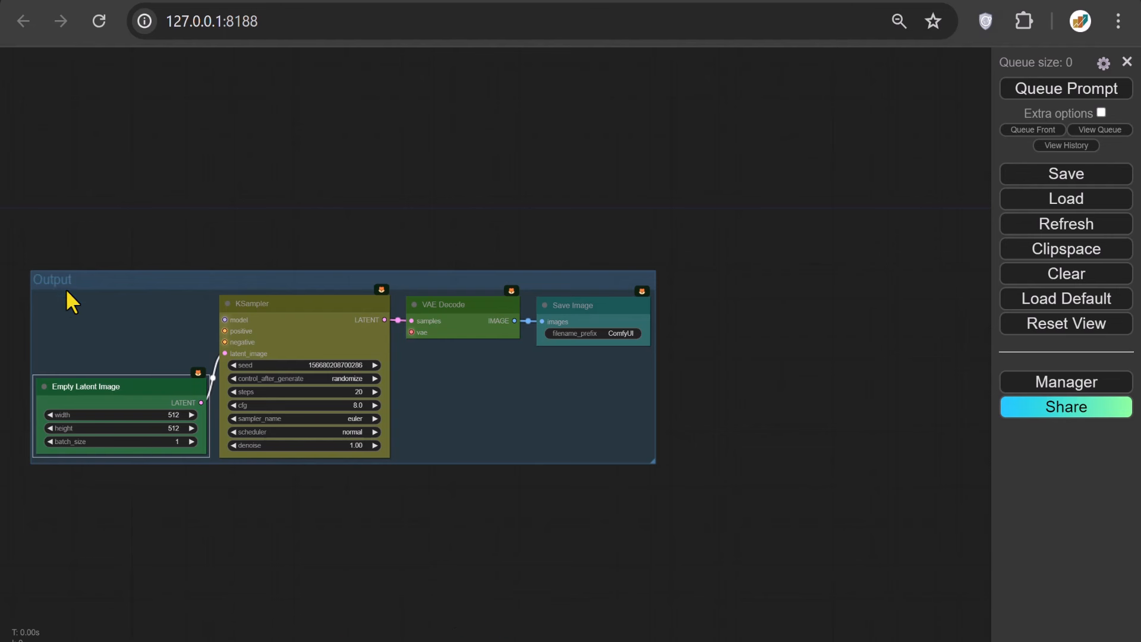
- Move the Output group farther from the Checkpoint & Prompts group, leaving a wide empty space between them
drag(67, 291, 367, 290)
drag(247, 344, 448, 385)
scroll(450, 386, up, 4)
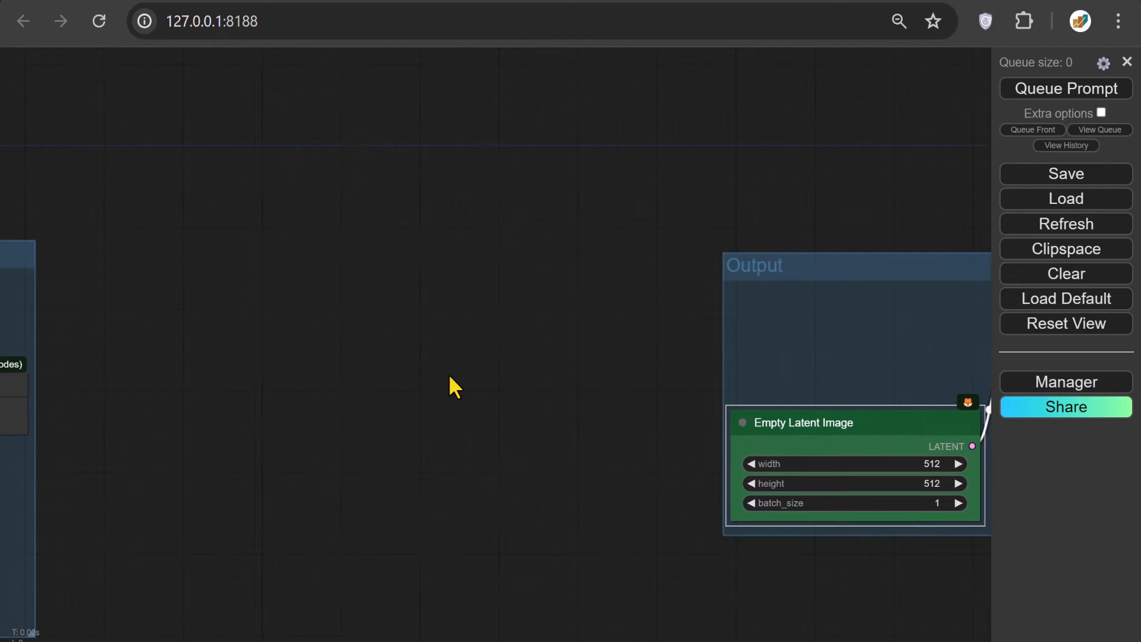
- Add an Apply InstantID node in the empty space between the Checkpoint & Prompts and Output groups
double_click(432, 325)
text(Insta)
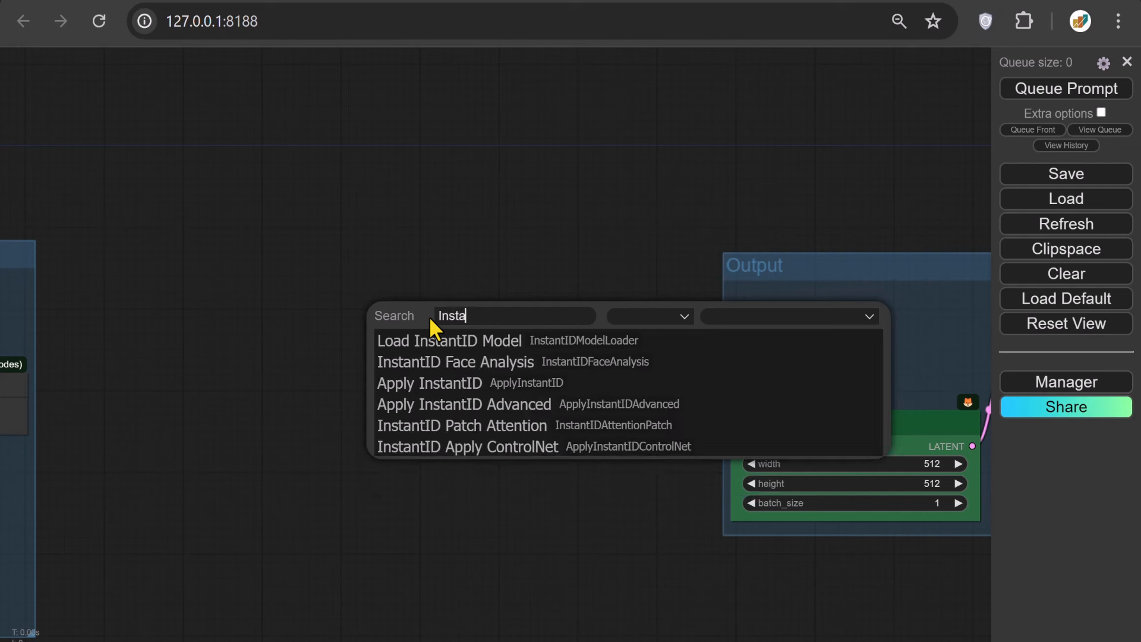
text(ntID)
click(458, 387)
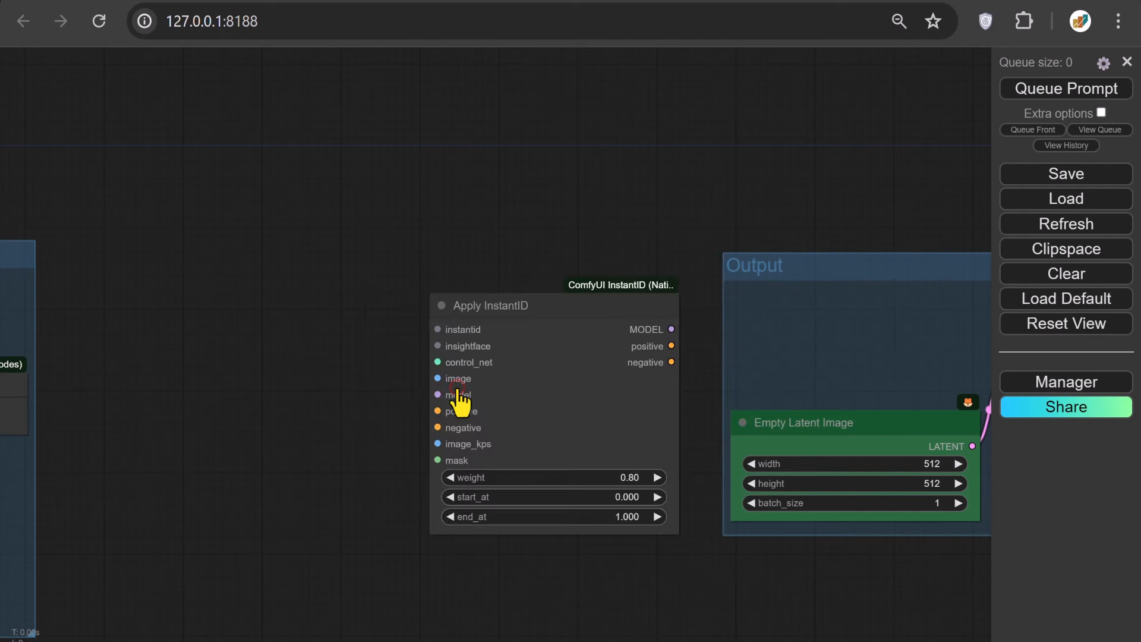
- Add a Load InstantID Model node feeding the instantid input of Apply InstantID and place it beside that node
drag(435, 327, 337, 271)
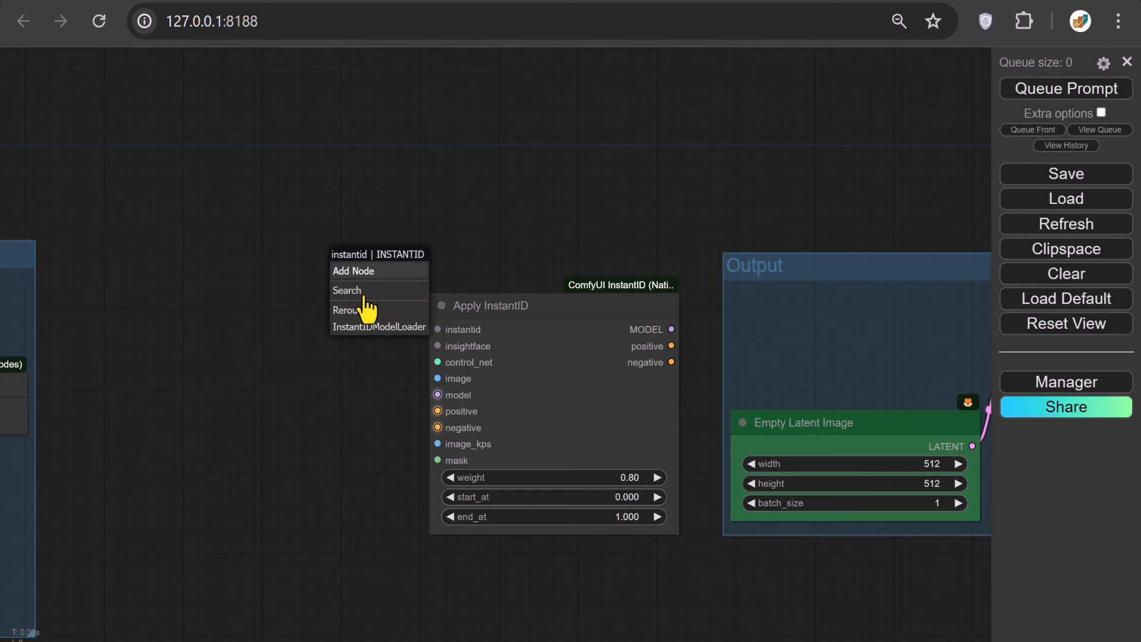
click(351, 328)
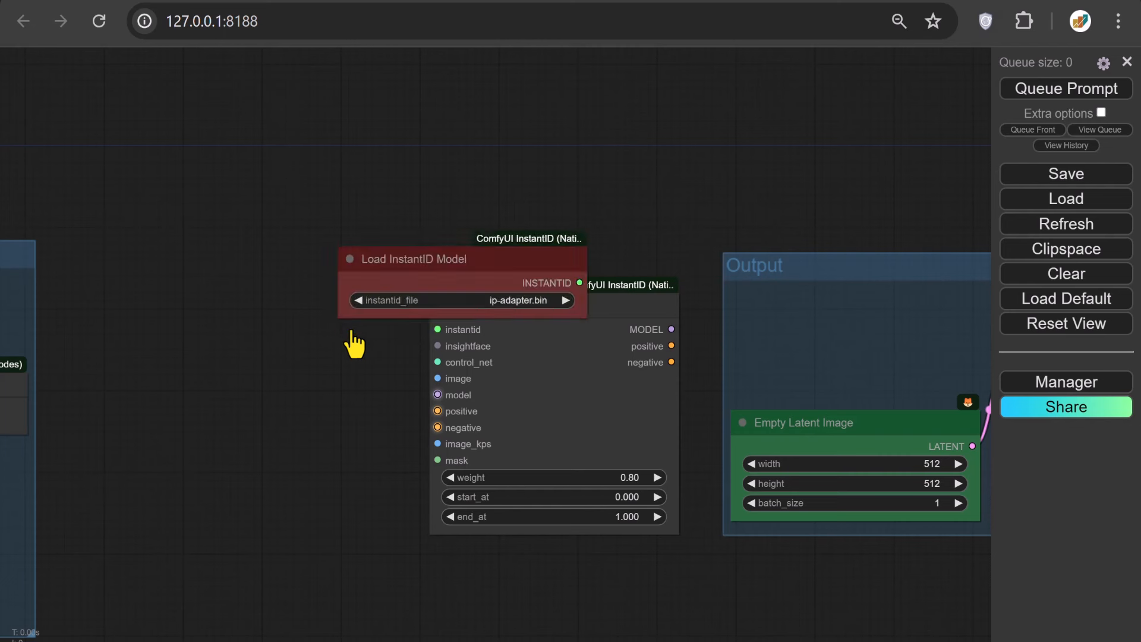
drag(519, 264, 326, 269)
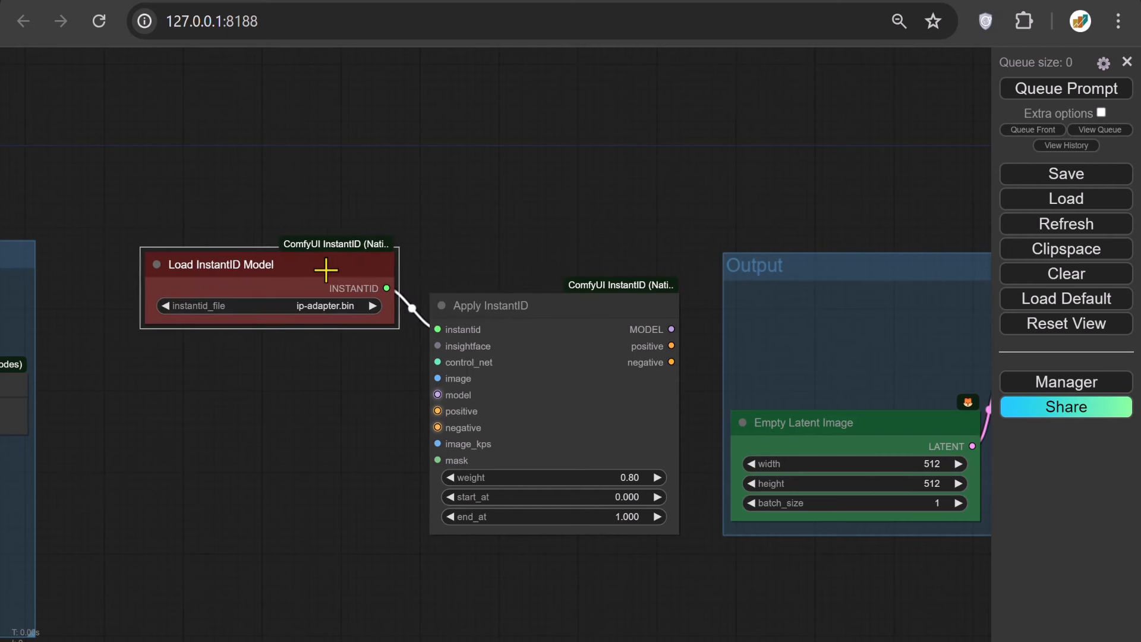
- Add an InstantID Face Analysis node feeding the insightface input and place it below the Load InstantID Model node
drag(436, 345, 384, 368)
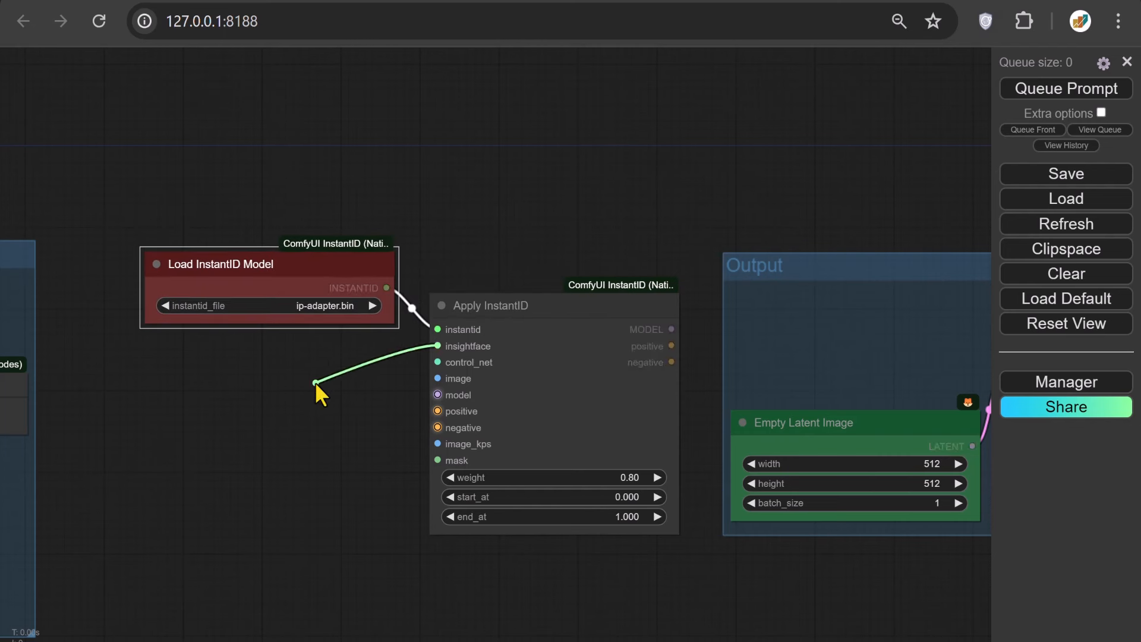
drag(315, 381, 315, 382)
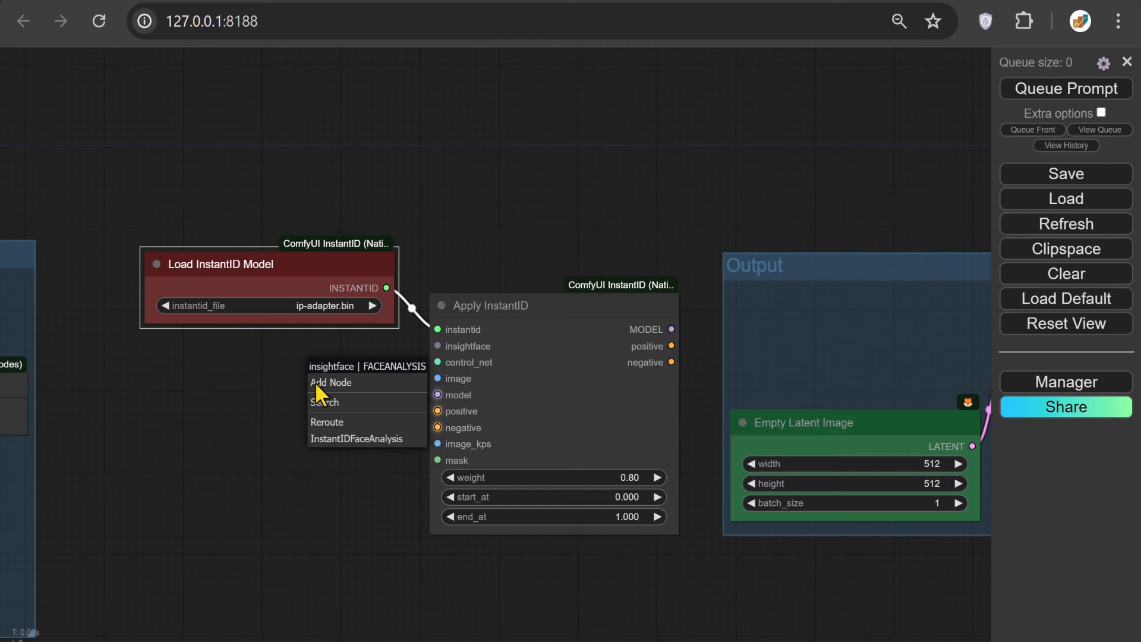
click(351, 440)
drag(456, 377, 279, 371)
- Add a Load ControlNet Model node feeding the control_net input and place it below the InstantID Face Analysis node
drag(435, 362, 435, 361)
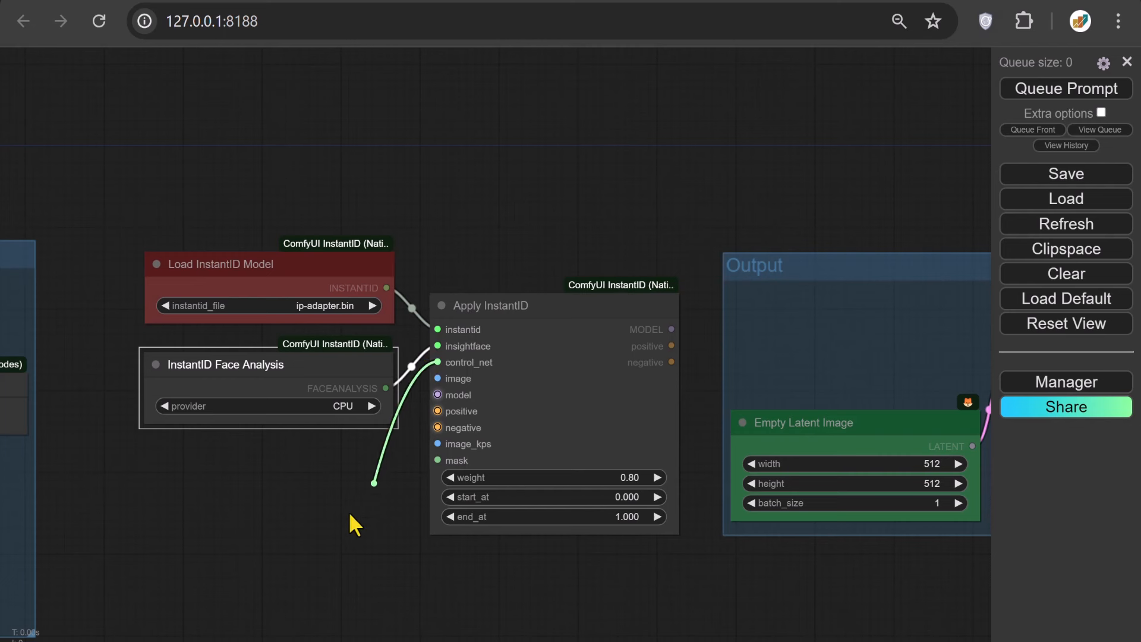
drag(350, 515, 333, 523)
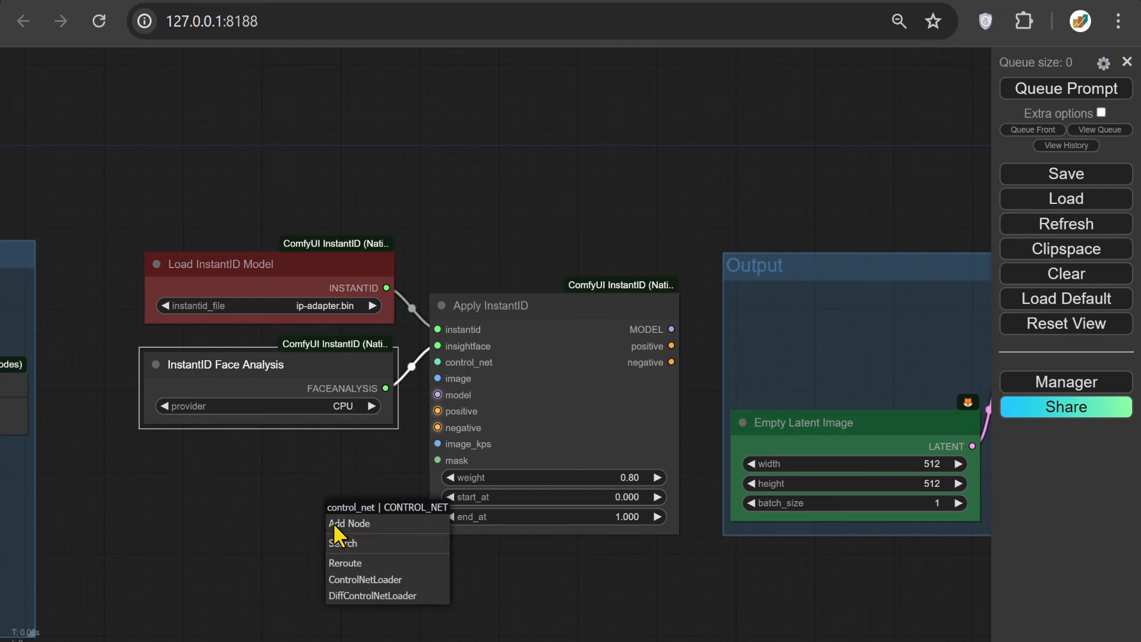
click(368, 580)
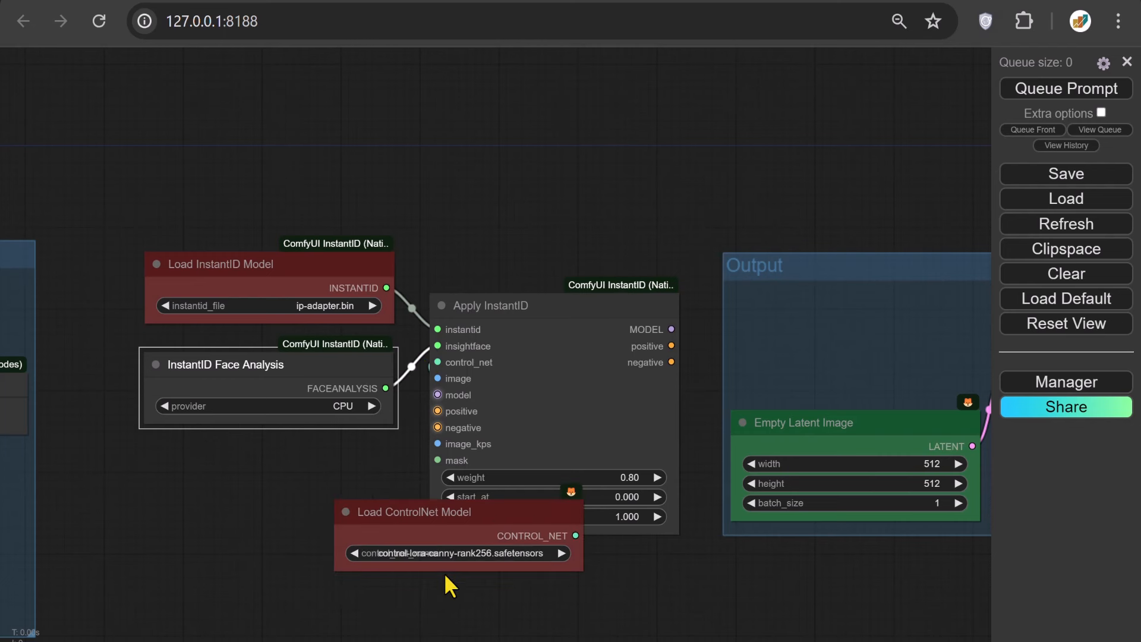
drag(507, 519, 309, 512)
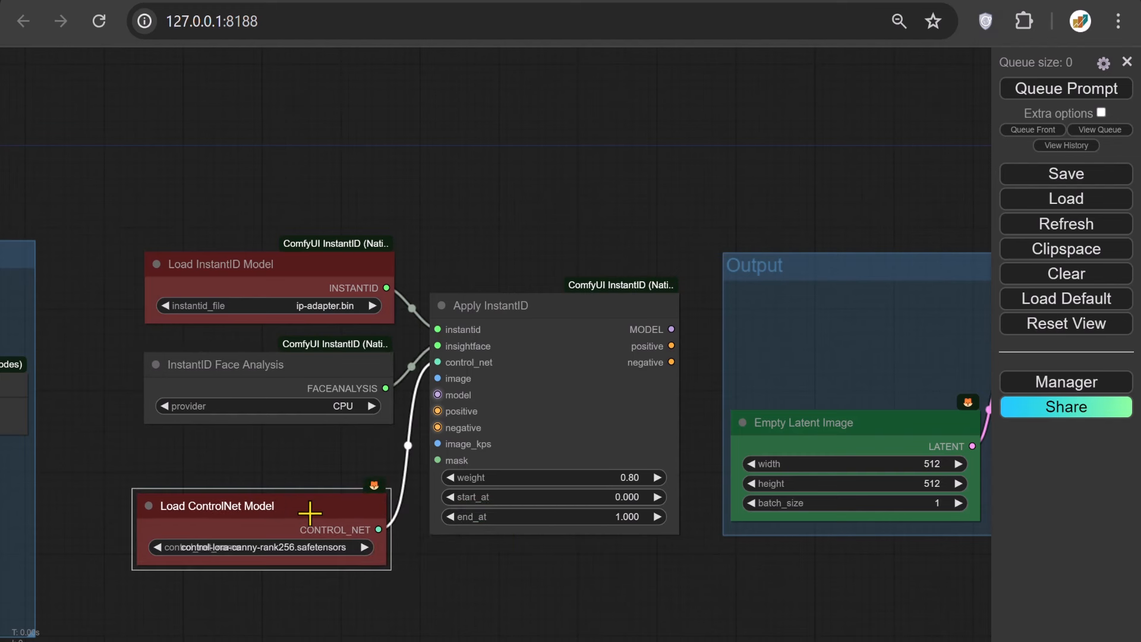
- Move the Checkpoint & Prompts group farther away and place a Load Image node, feeding Apply InstantID's image input, in the freed space
drag(119, 469, 420, 476)
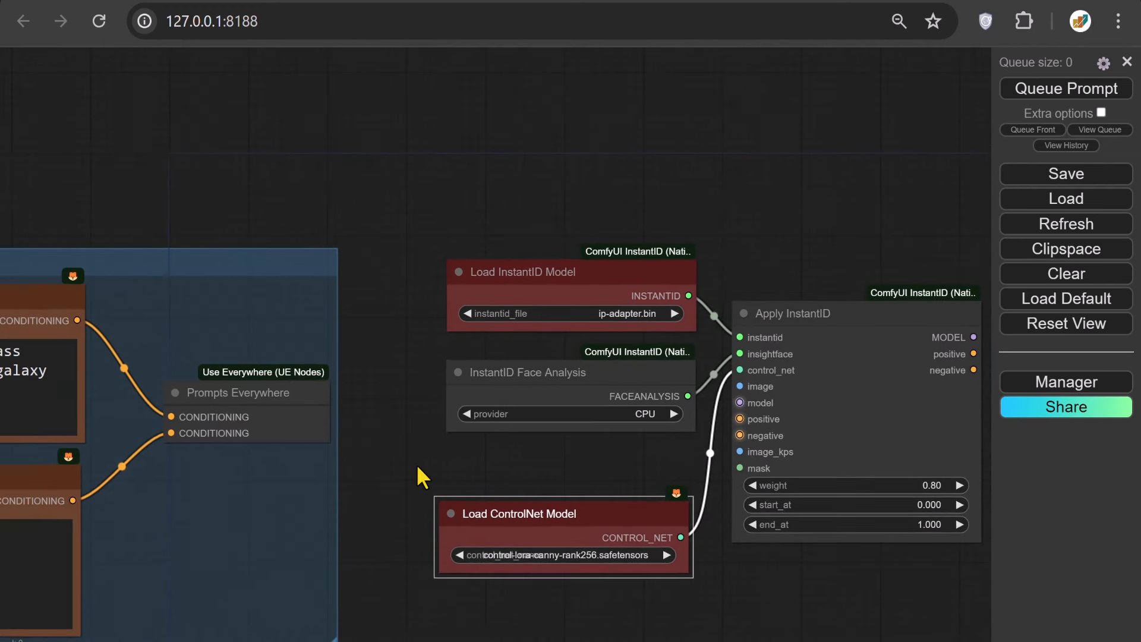
drag(312, 259, 112, 259)
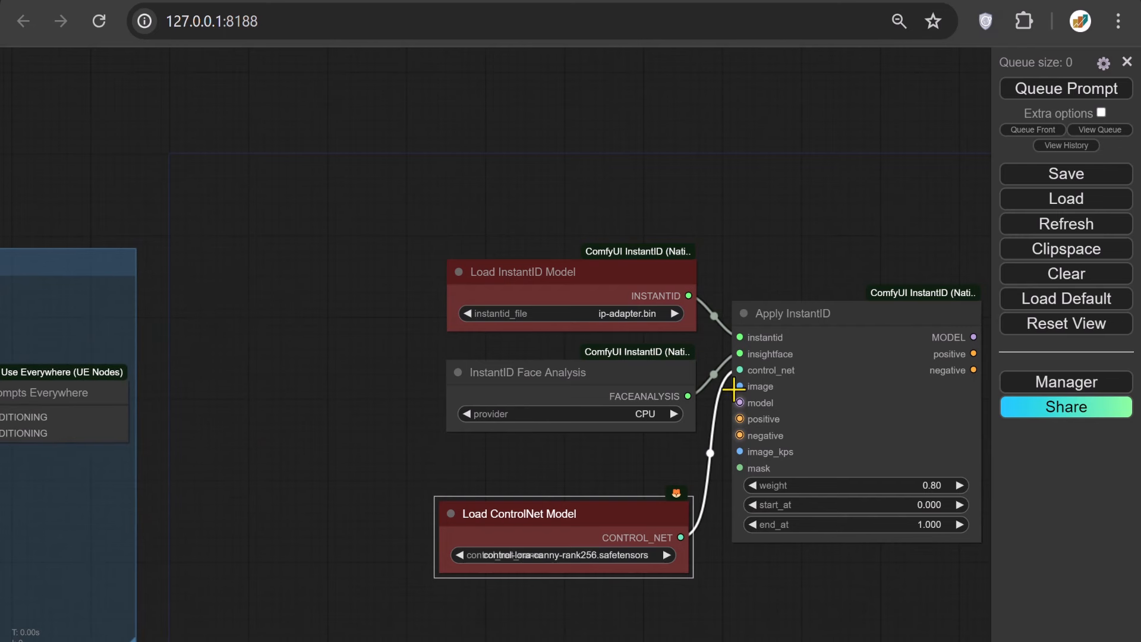
drag(740, 385, 327, 326)
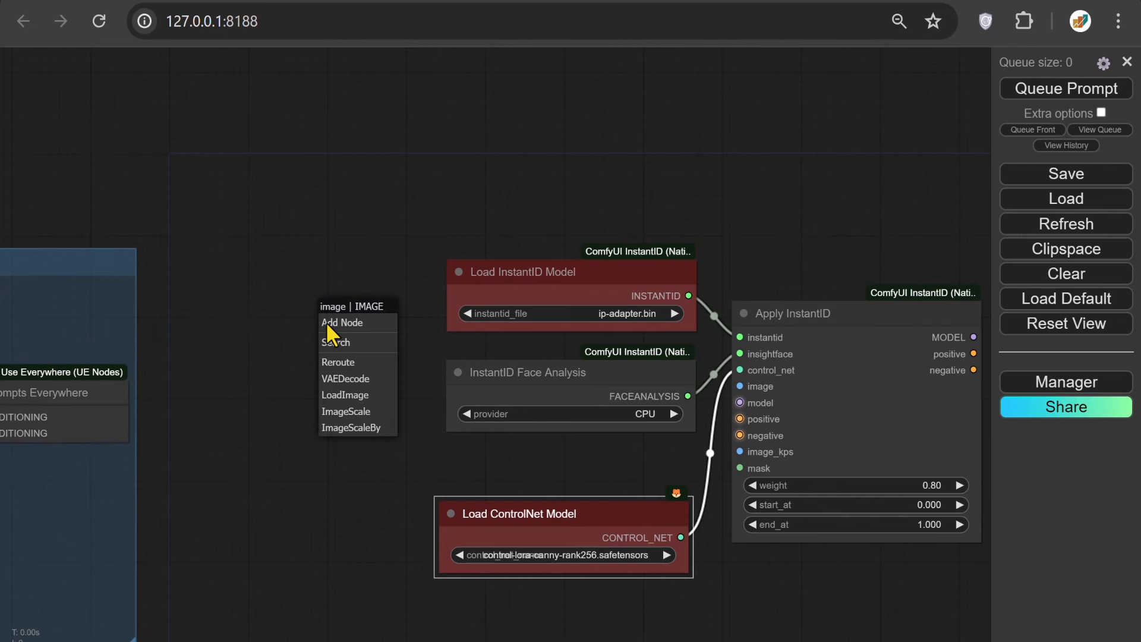
click(357, 397)
drag(514, 315, 353, 309)
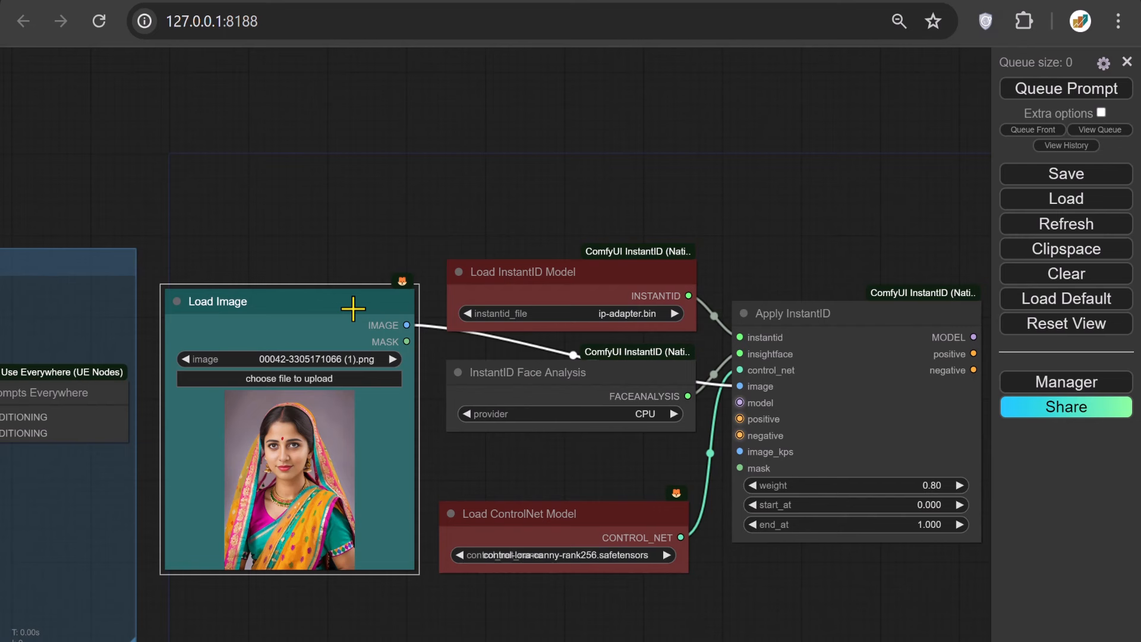
- Add a group over the Load Image, InstantID and ControlNet nodes and fit it to them
right_click(269, 174)
click(295, 203)
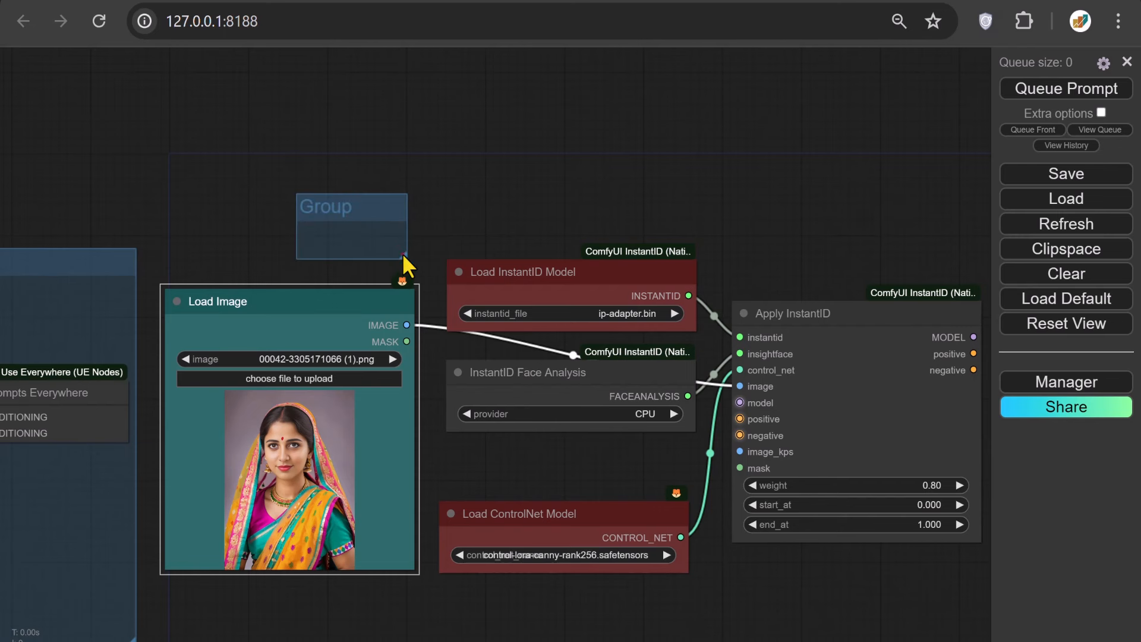
drag(401, 253, 759, 539)
right_click(453, 210)
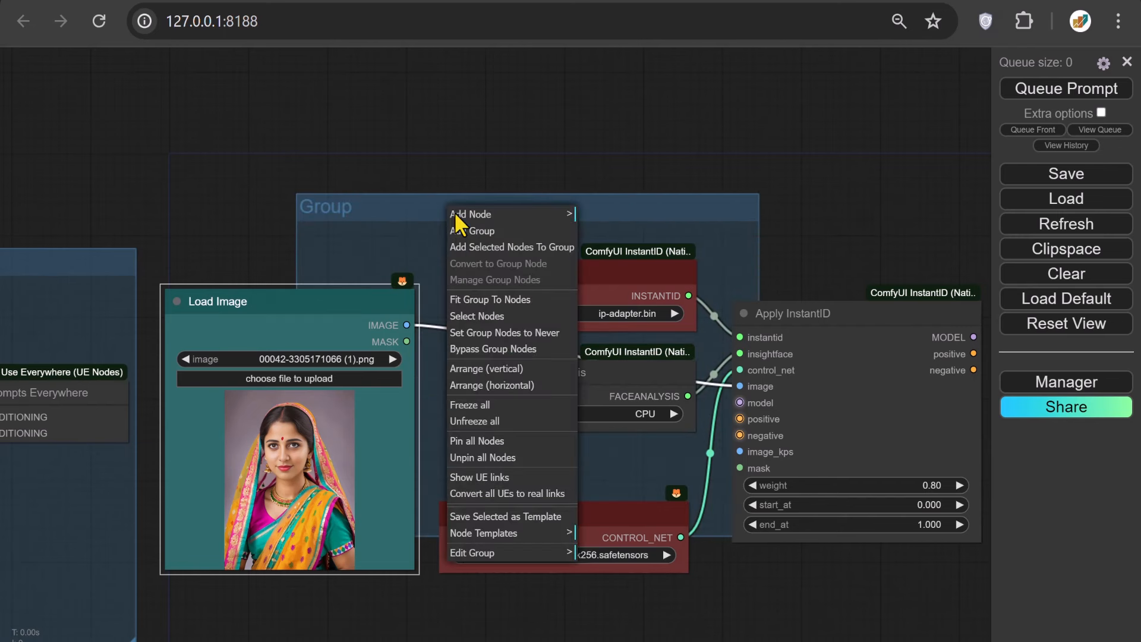
click(488, 299)
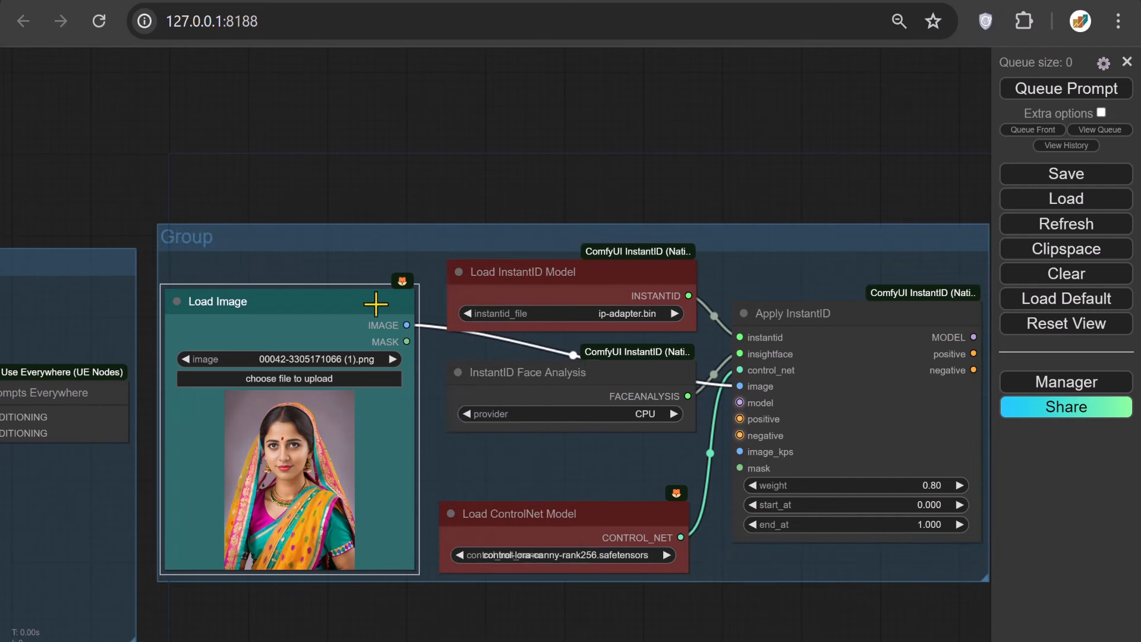
- Title the group around the Load Image and Apply InstantID nodes "InstantID"
right_click(213, 238)
click(265, 574)
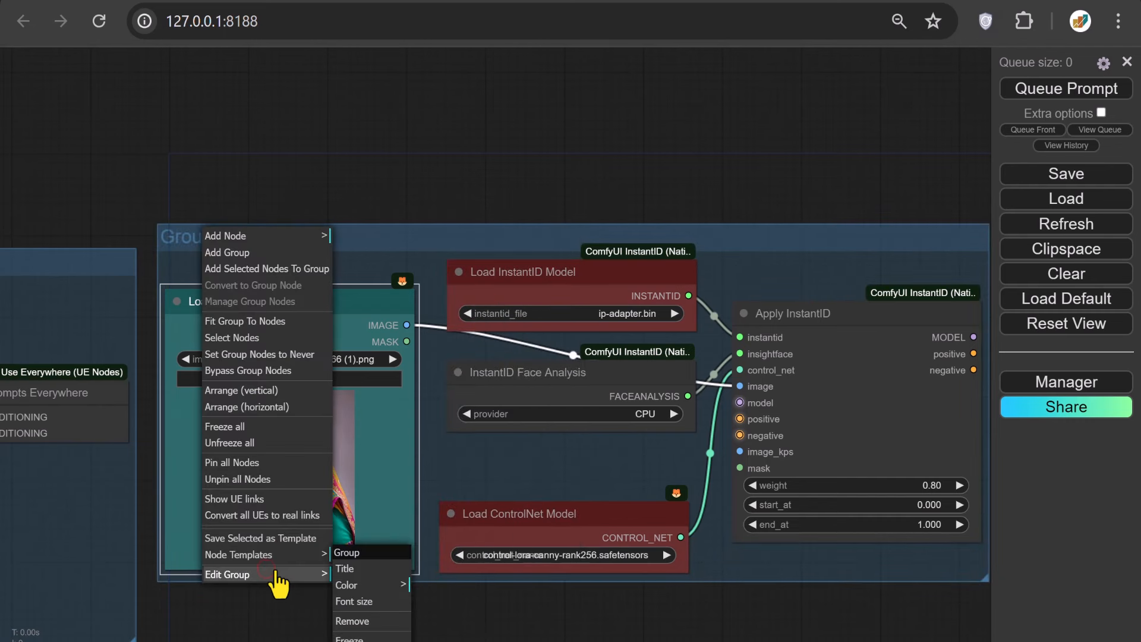
click(343, 569)
key(ctrl+a)
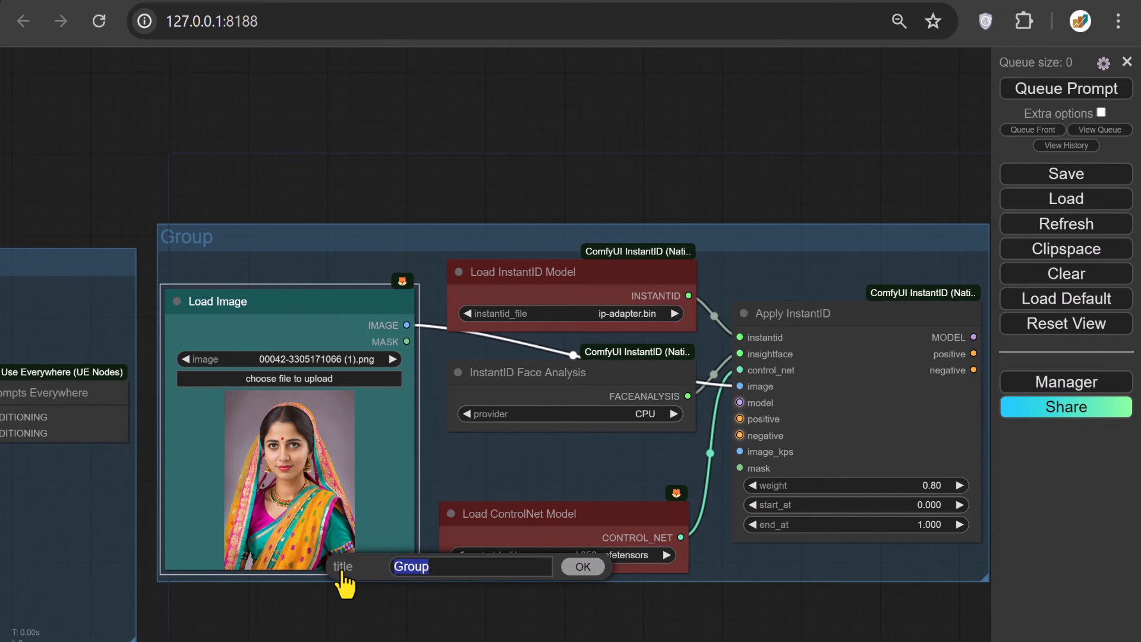
key(BackSpace)
key(Return)
- Connect the MODEL, positive and negative outputs of Apply InstantID to the matching inputs of the KSampler
drag(854, 633, 320, 632)
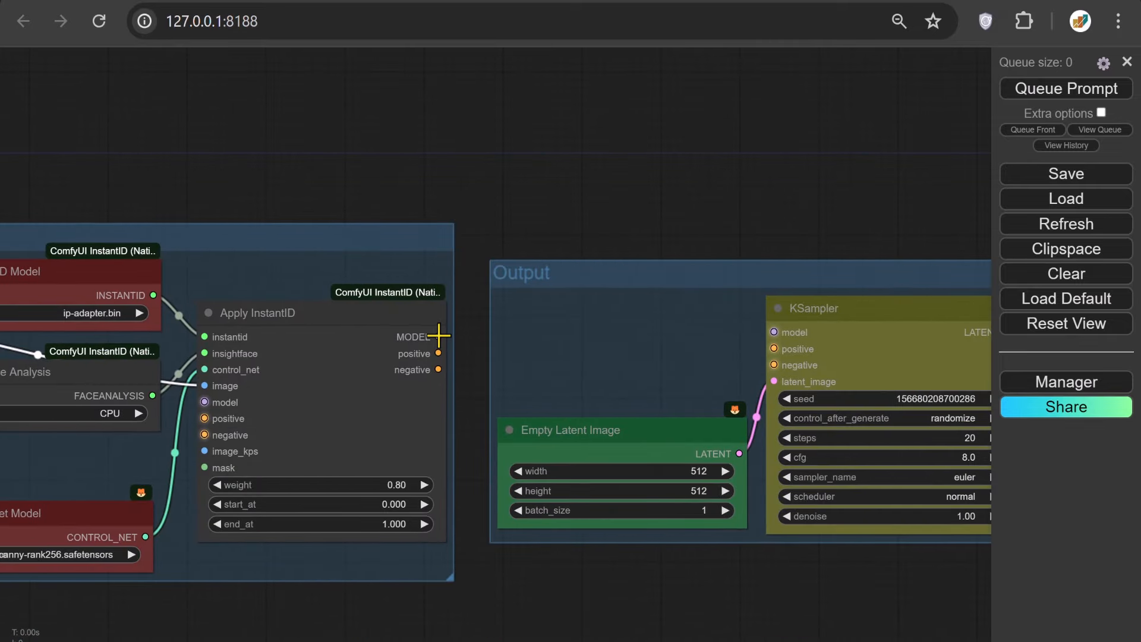
drag(438, 337, 774, 332)
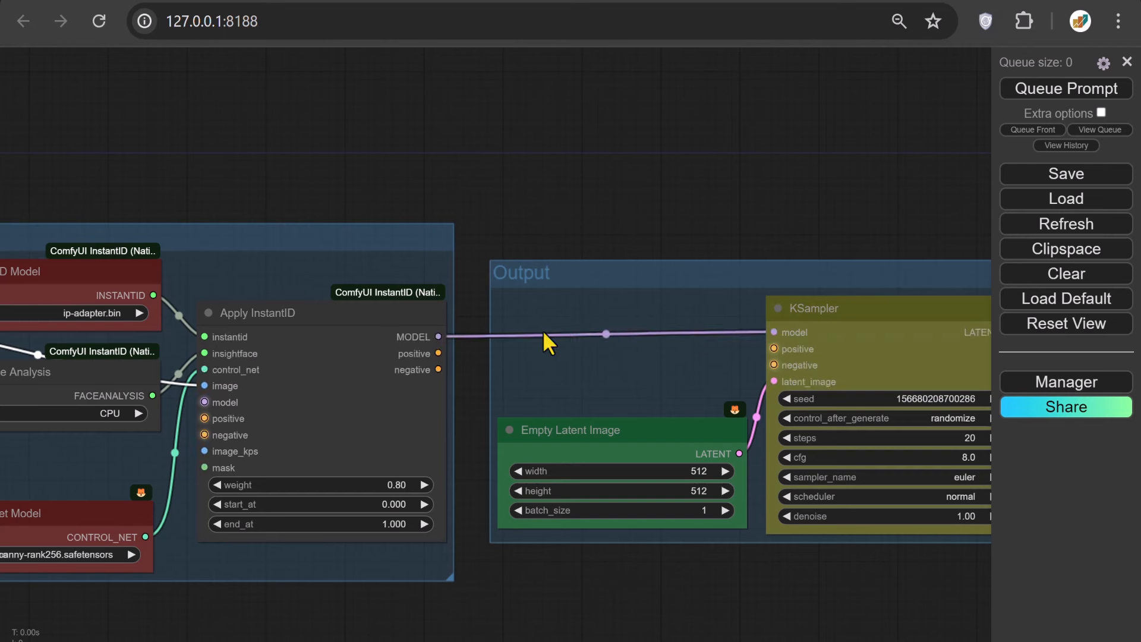
drag(438, 353, 774, 365)
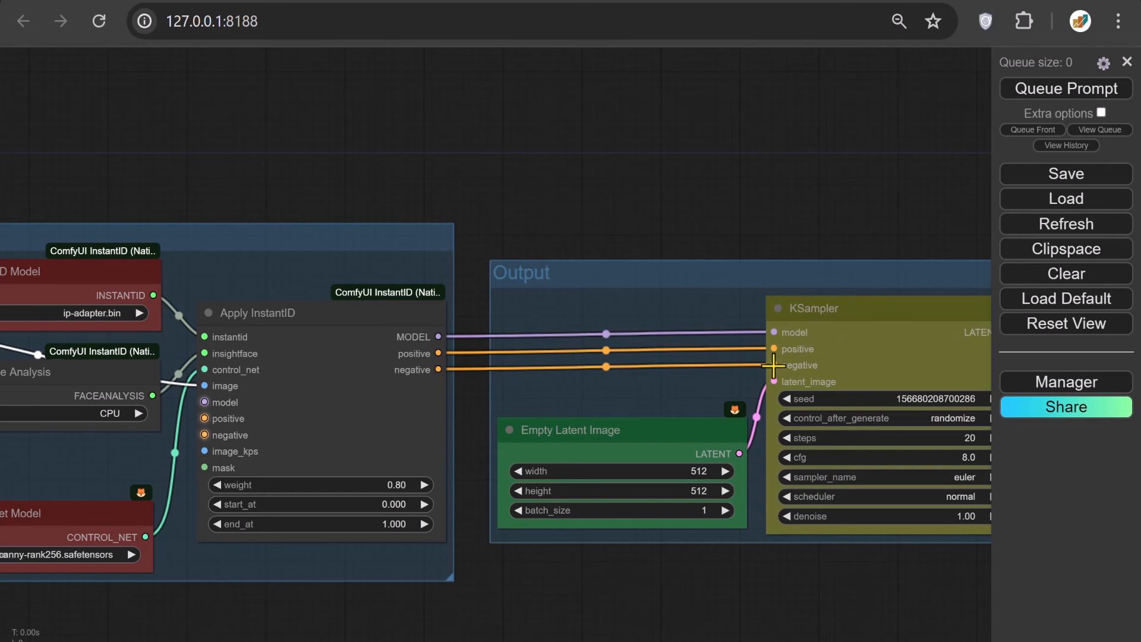
- Set the KSampler's steps to 6 and its cfg to 3
drag(950, 606, 787, 570)
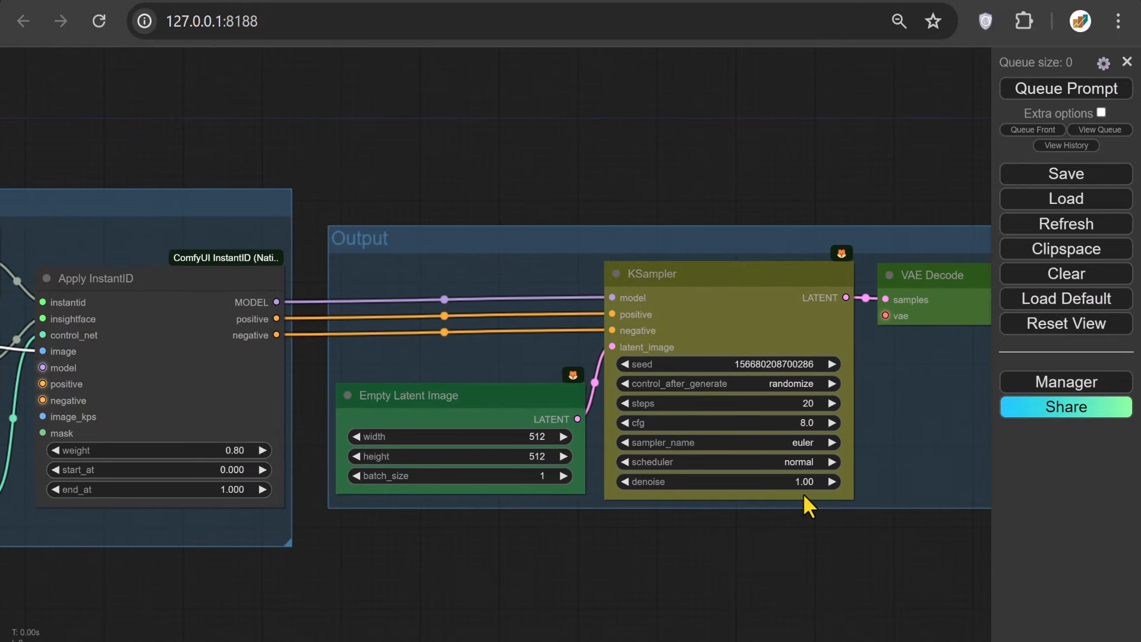
click(803, 403)
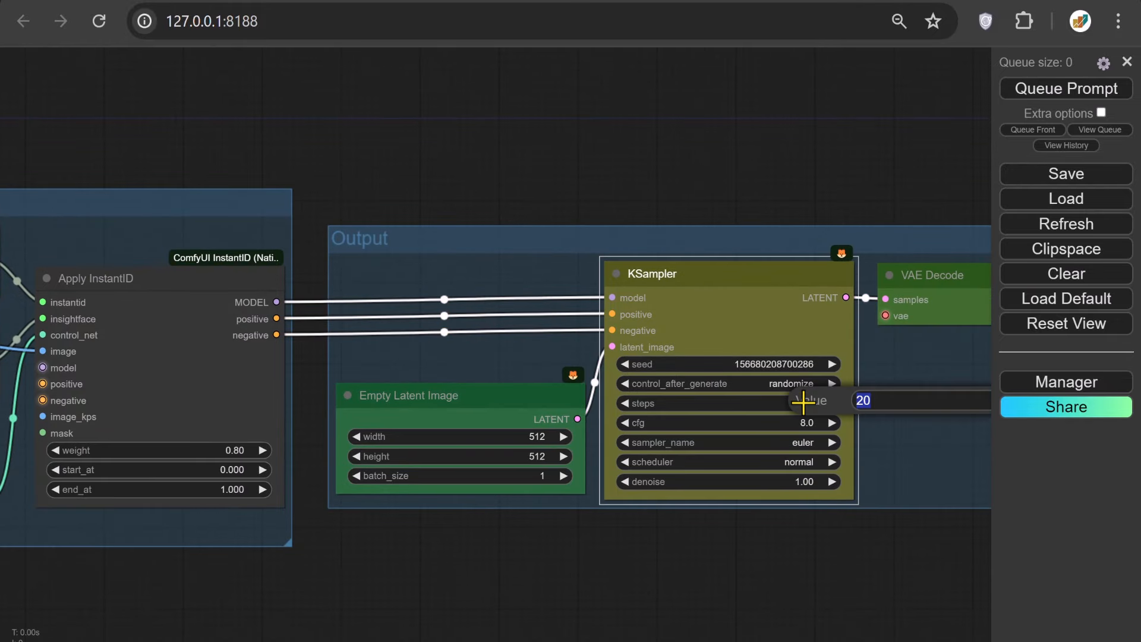
text(8)
key(Return)
click(807, 423)
text(3)
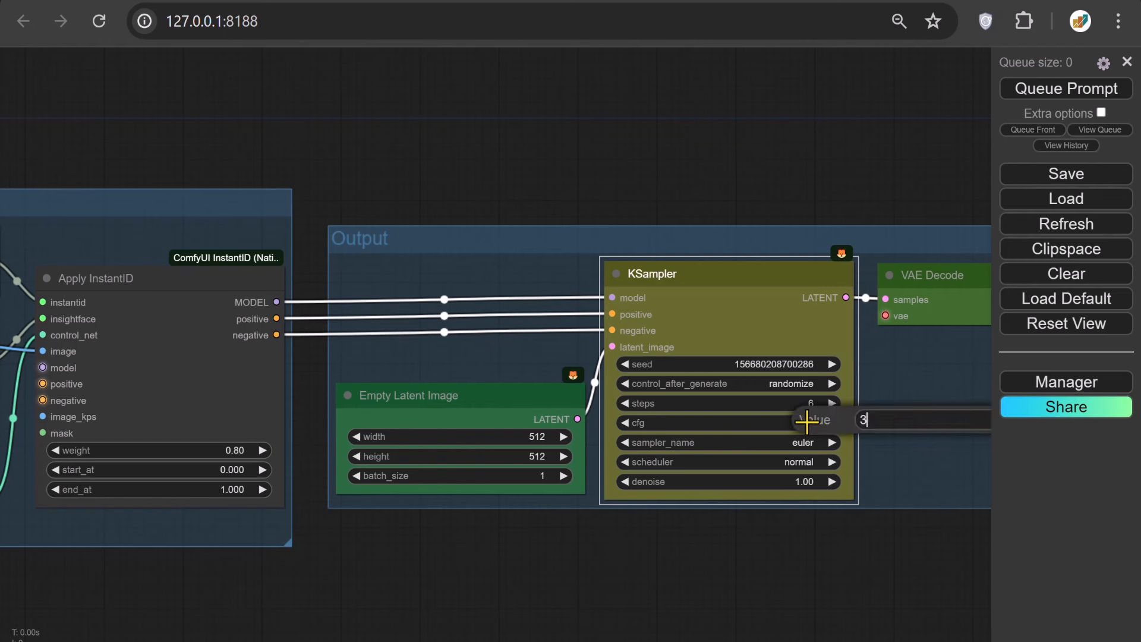
key(Return)
- Set the KSampler's sampler_name to dpmpp_2m_sde and its scheduler to karras
click(803, 442)
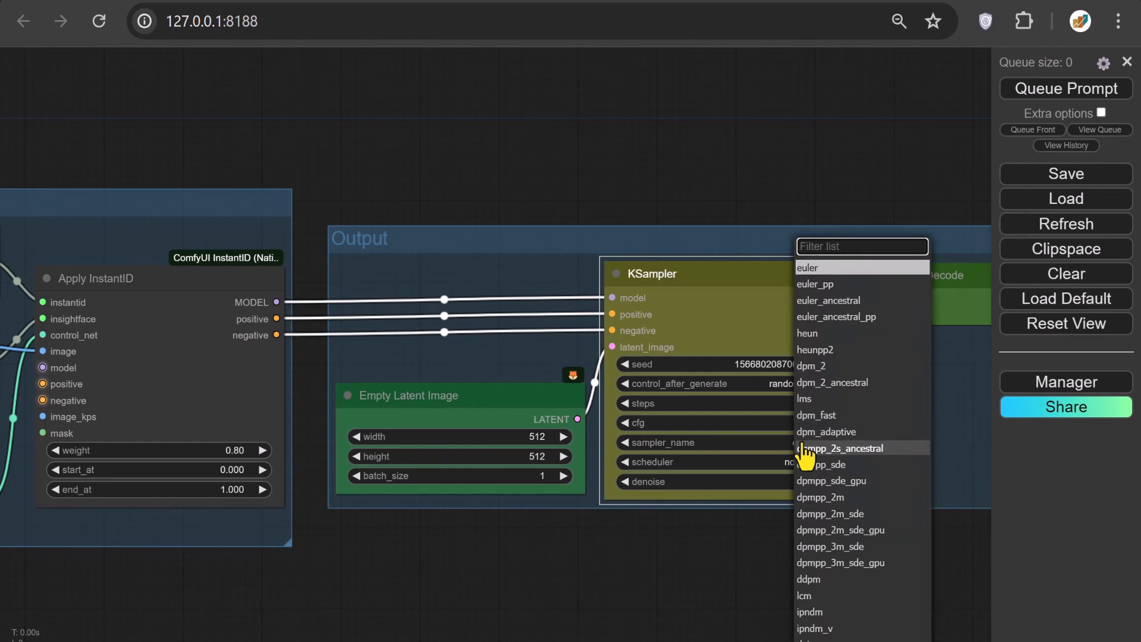
click(830, 513)
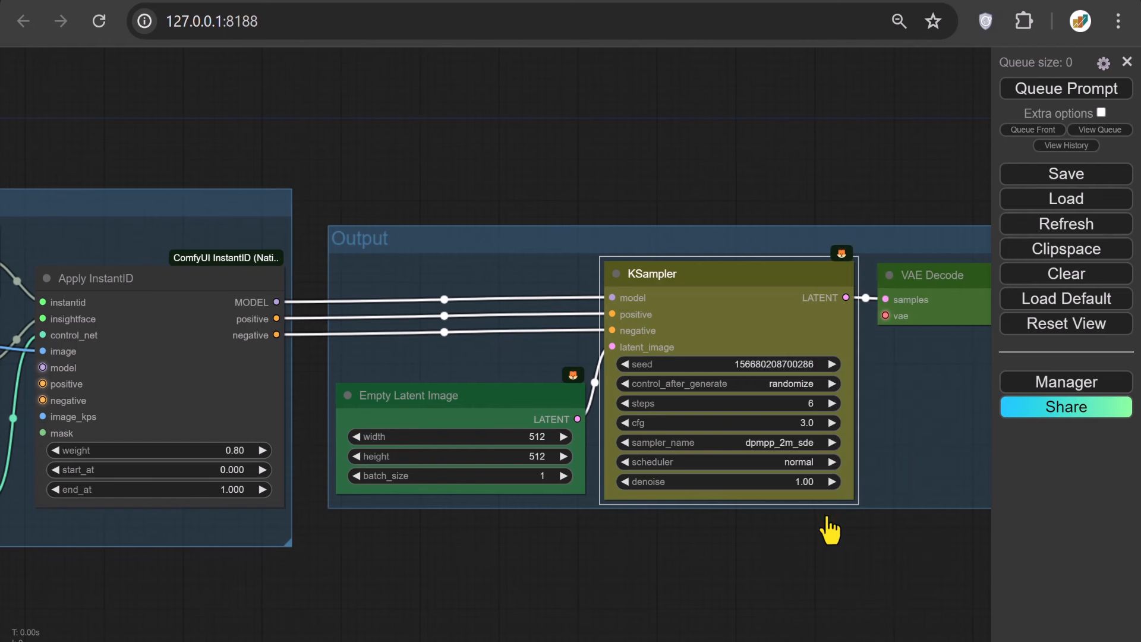
click(797, 461)
click(807, 481)
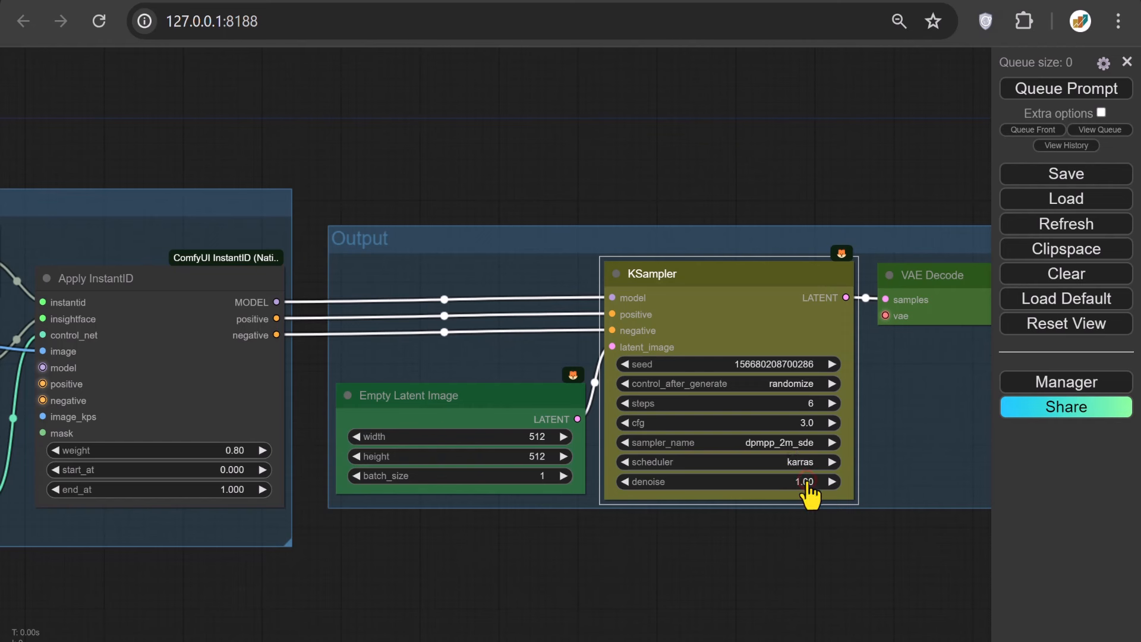
- Set the height of the Empty Latent Image node to 800
click(528, 455)
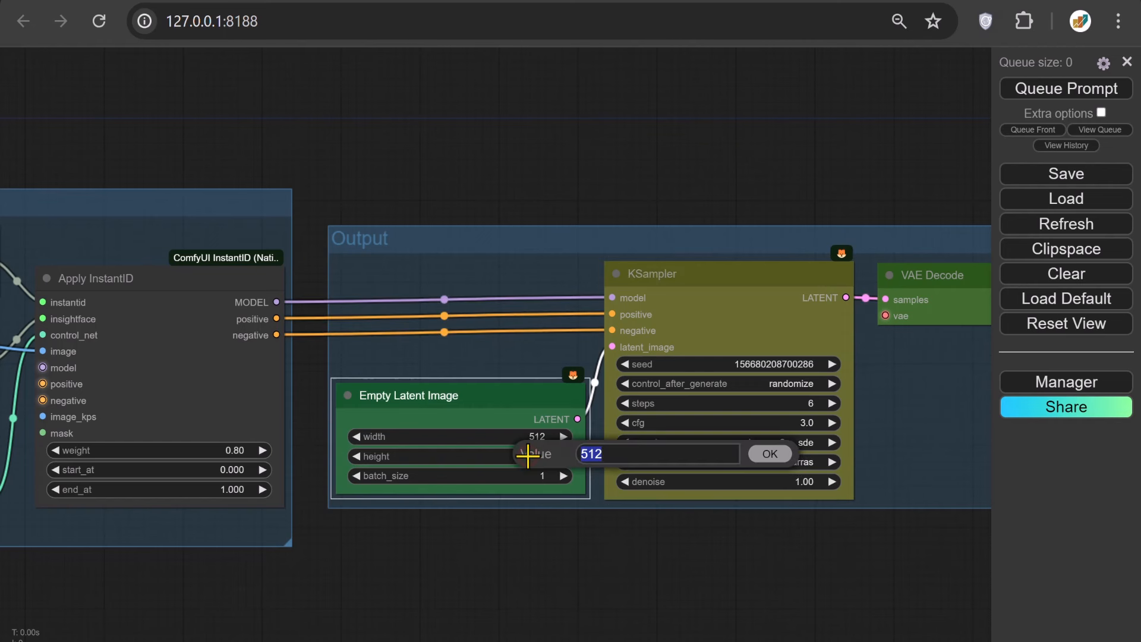
text(800)
key(Return)
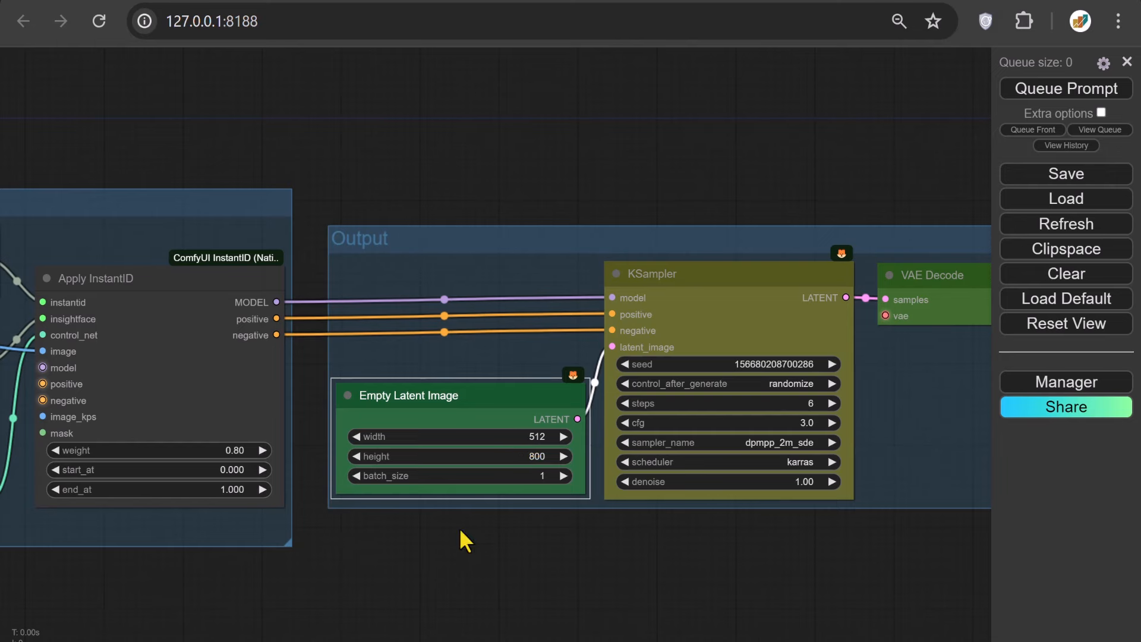
- Check the model files available in the Load InstantID Model and Load ControlNet Model nodes
drag(101, 579, 634, 597)
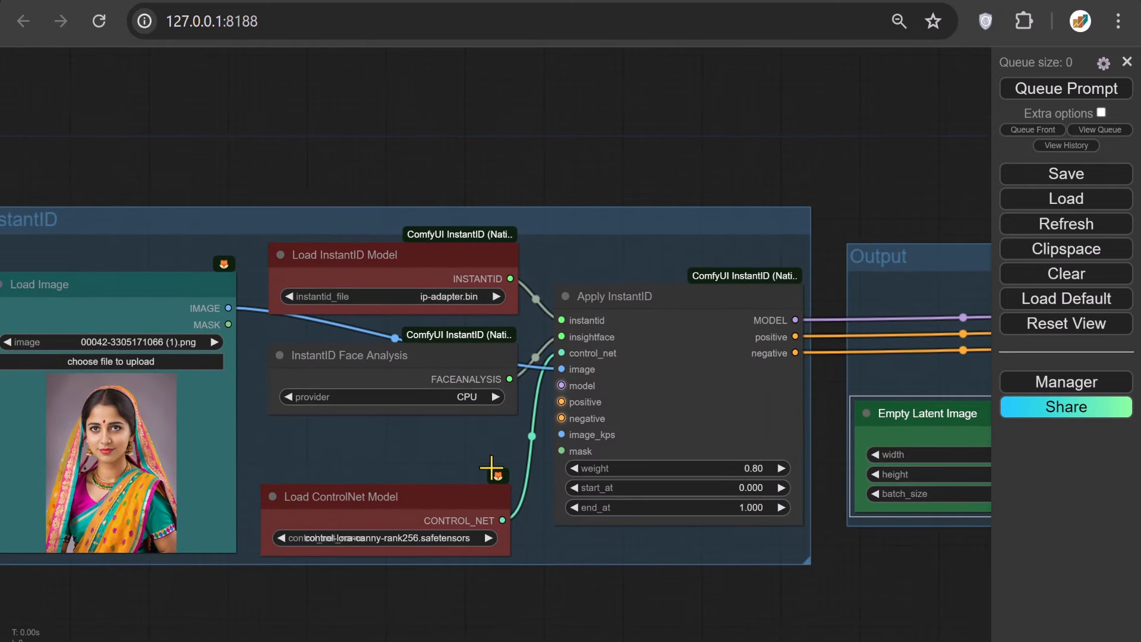
click(437, 294)
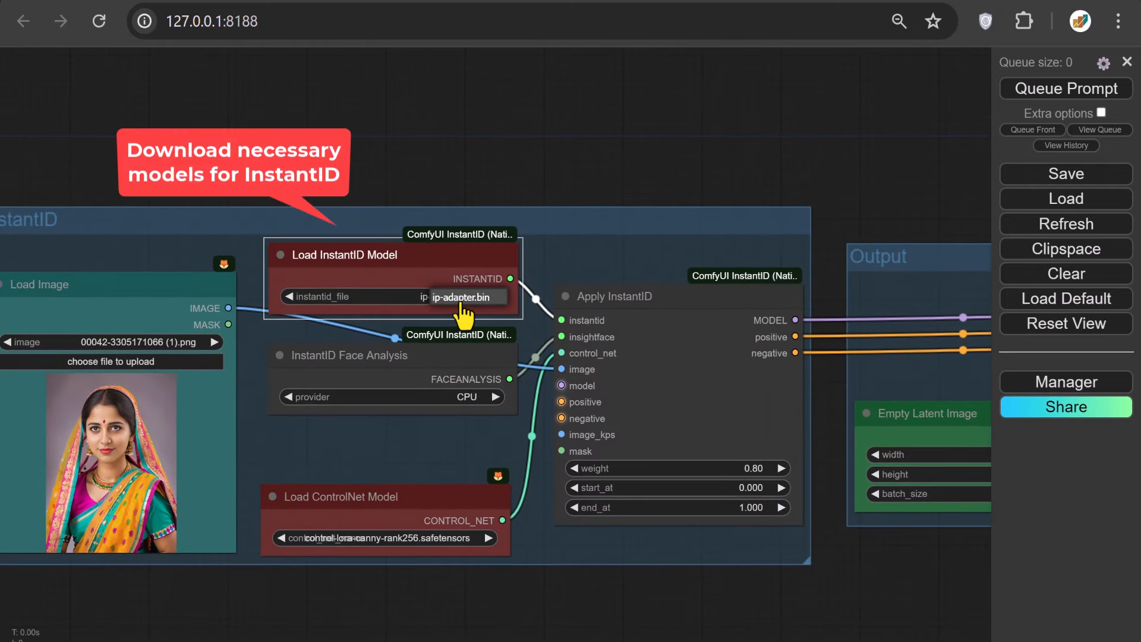
click(439, 540)
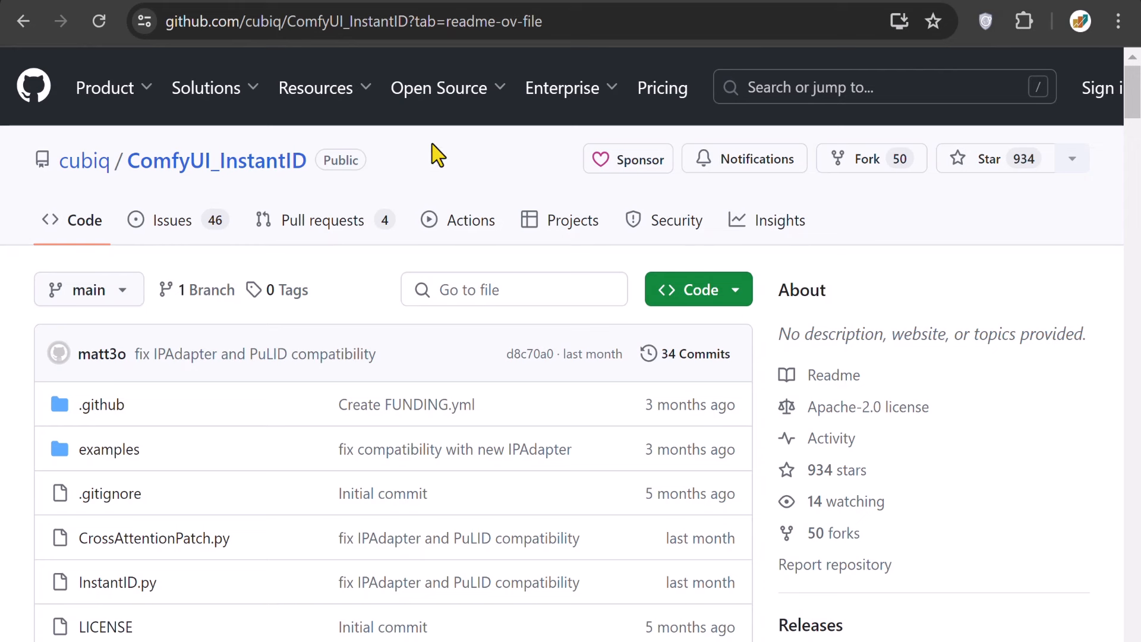
- Read which InsightFace model is required in the Installation section of the ComfyUI_InstantID GitHub README
drag(312, 160, 128, 160)
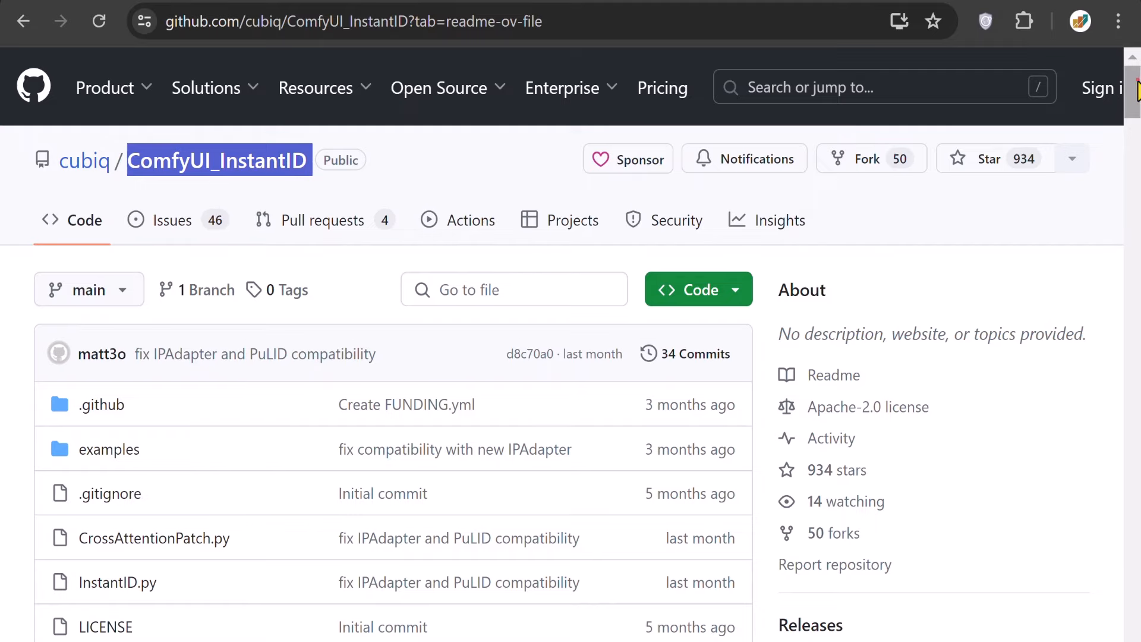
drag(1135, 95, 1128, 326)
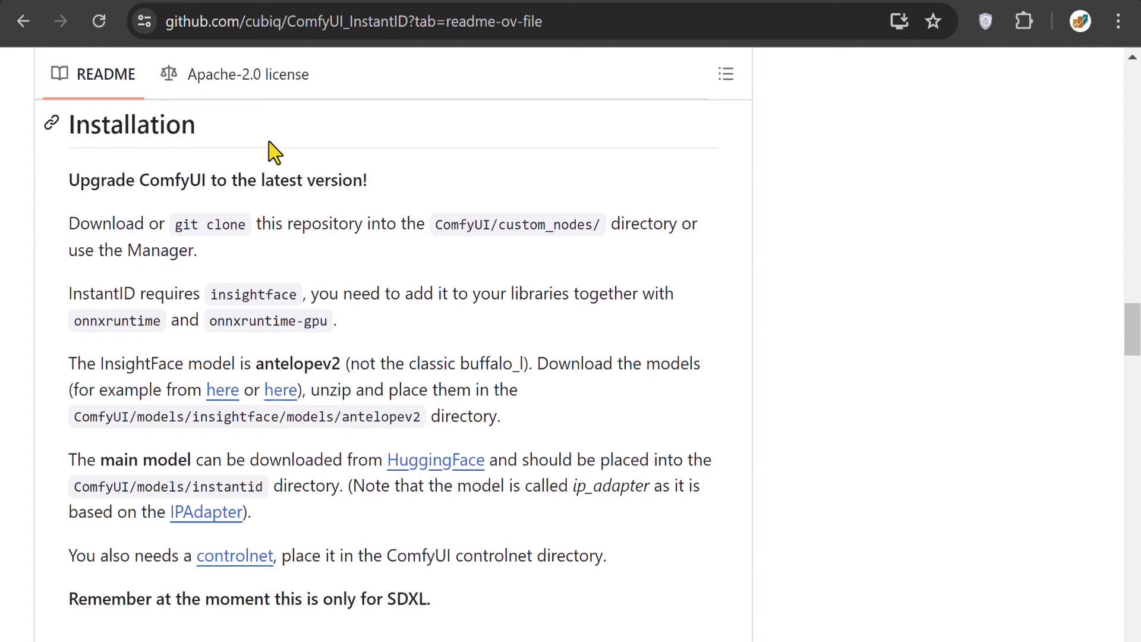
drag(206, 130, 69, 125)
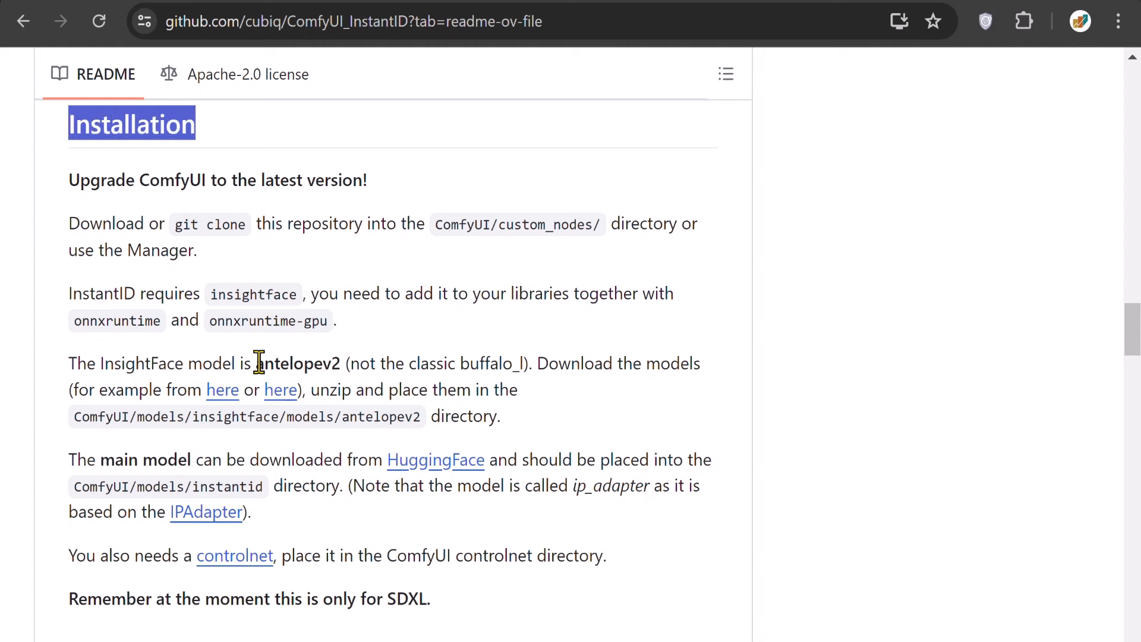
drag(256, 363, 341, 363)
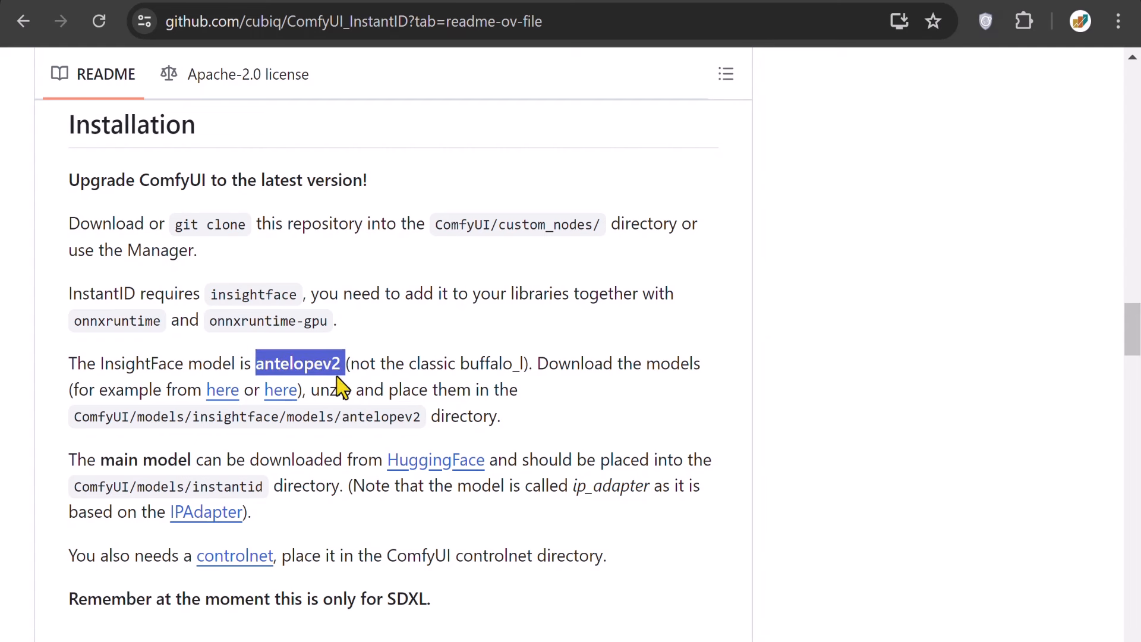
- In File Explorer, check the InsightFace files in ComfyUI/models/insightface/models/antelopev2 inside ComfyUI_windows_portable on drive E, and close the window
key(super+e)
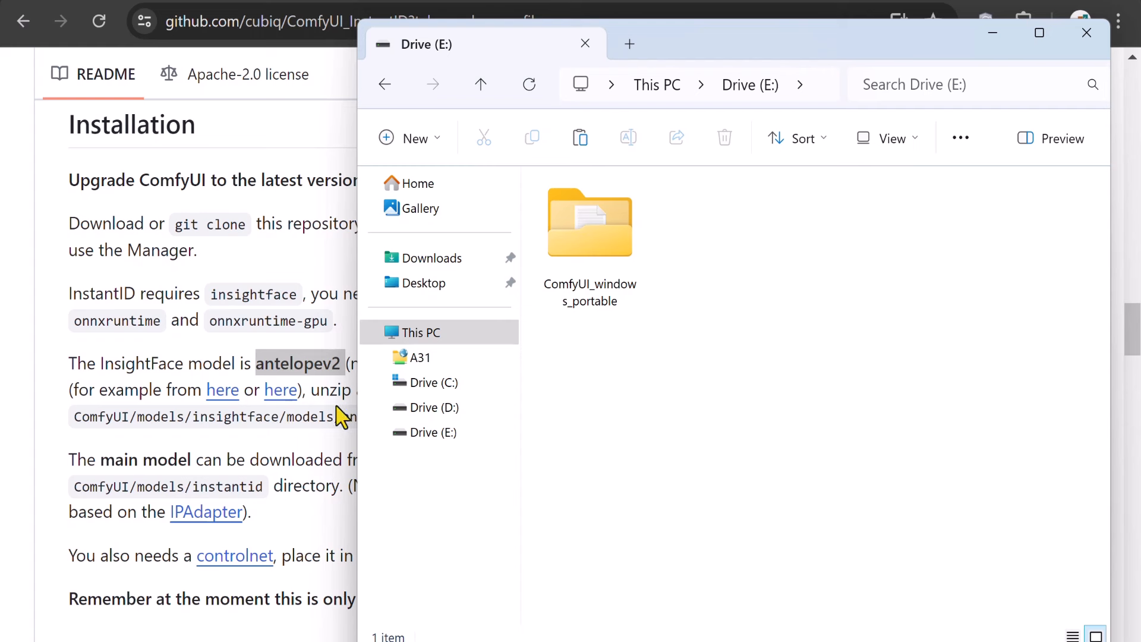
double_click(573, 238)
double_click(610, 205)
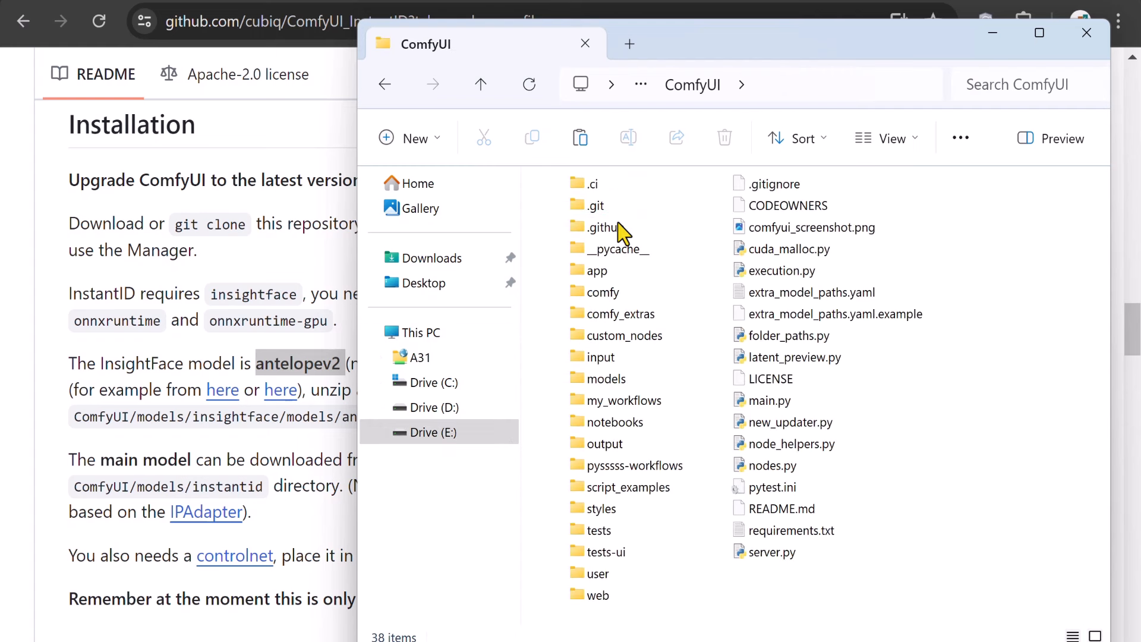
double_click(607, 379)
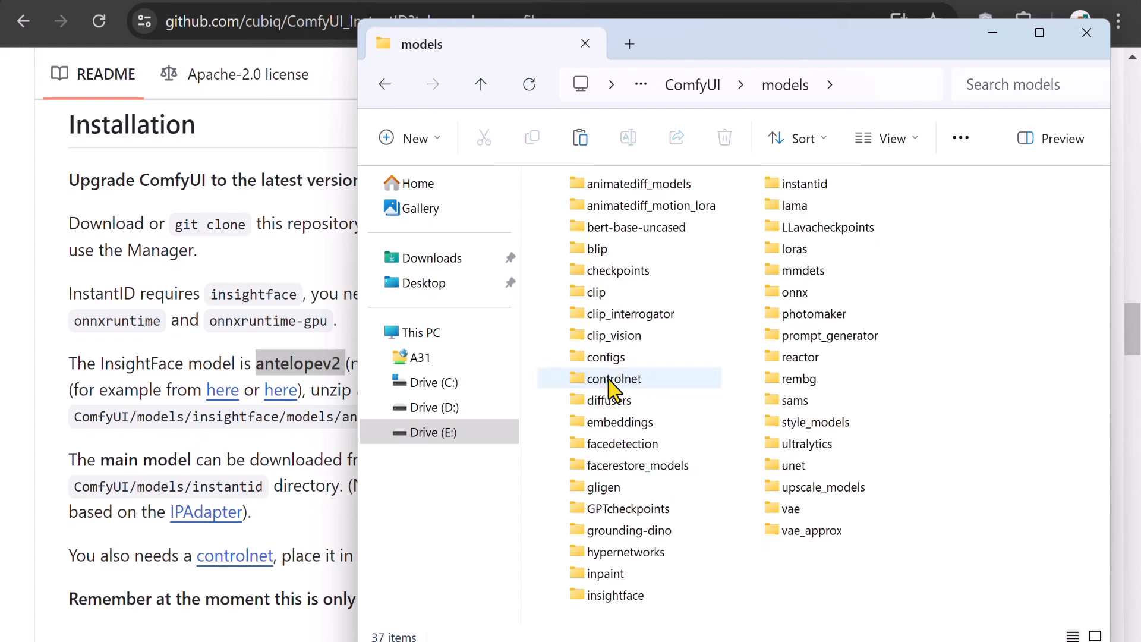
click(603, 597)
double_click(603, 597)
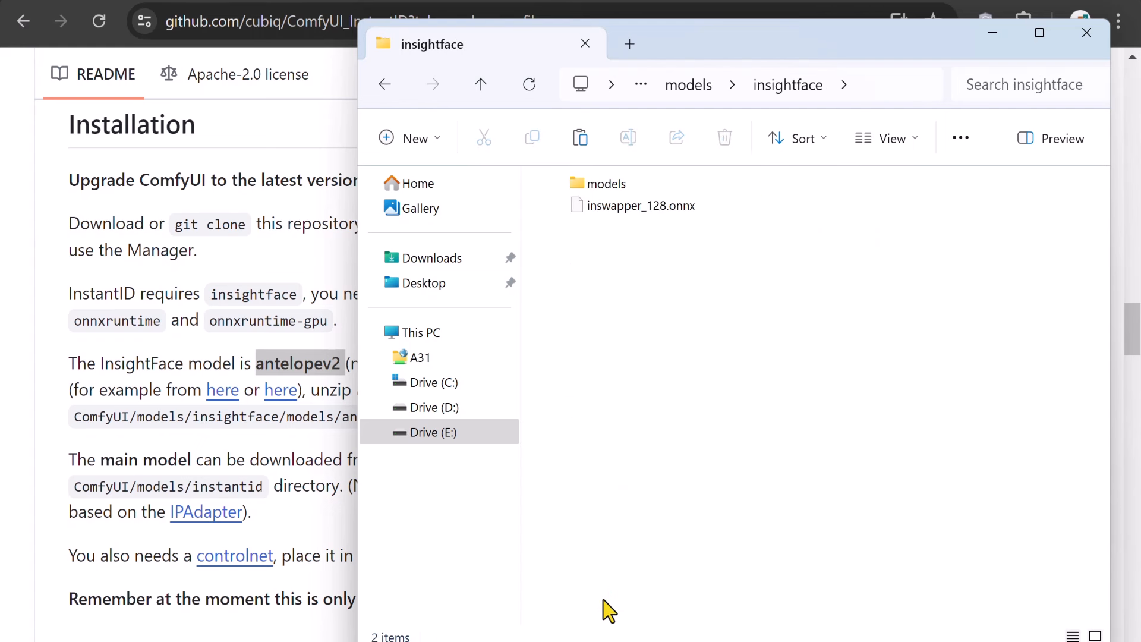
click(599, 188)
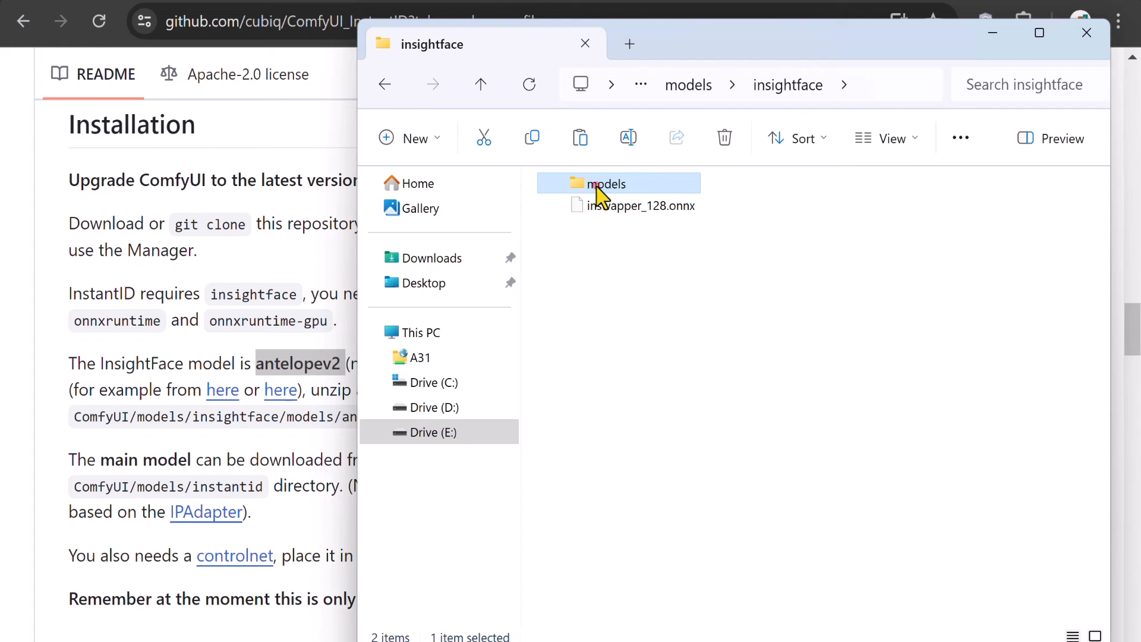
double_click(599, 189)
click(597, 186)
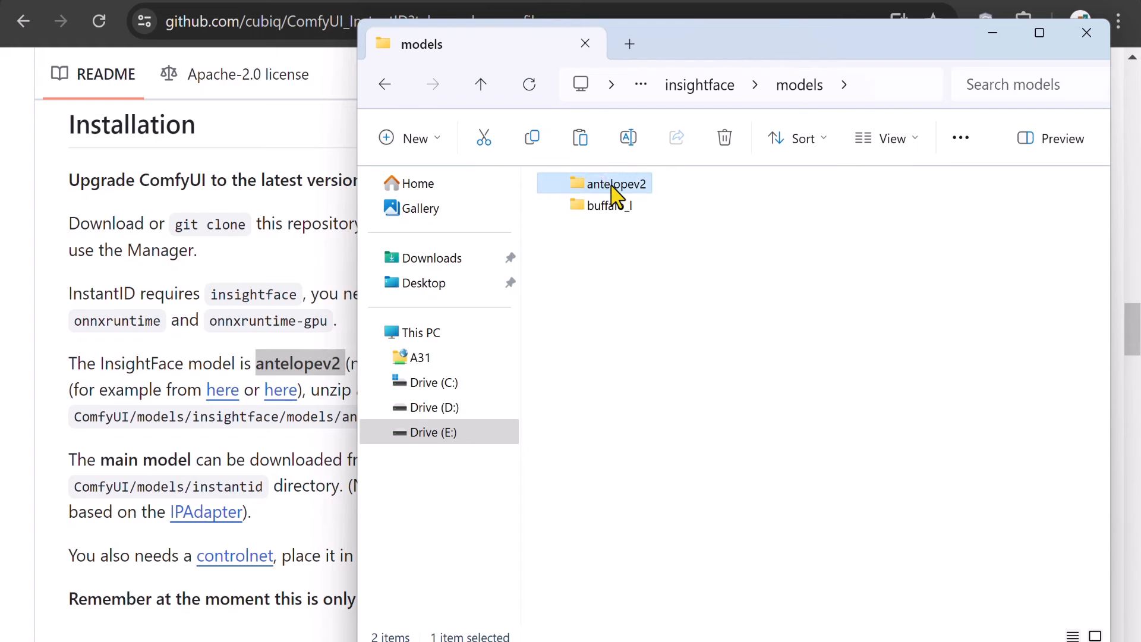
double_click(599, 187)
drag(733, 327, 587, 181)
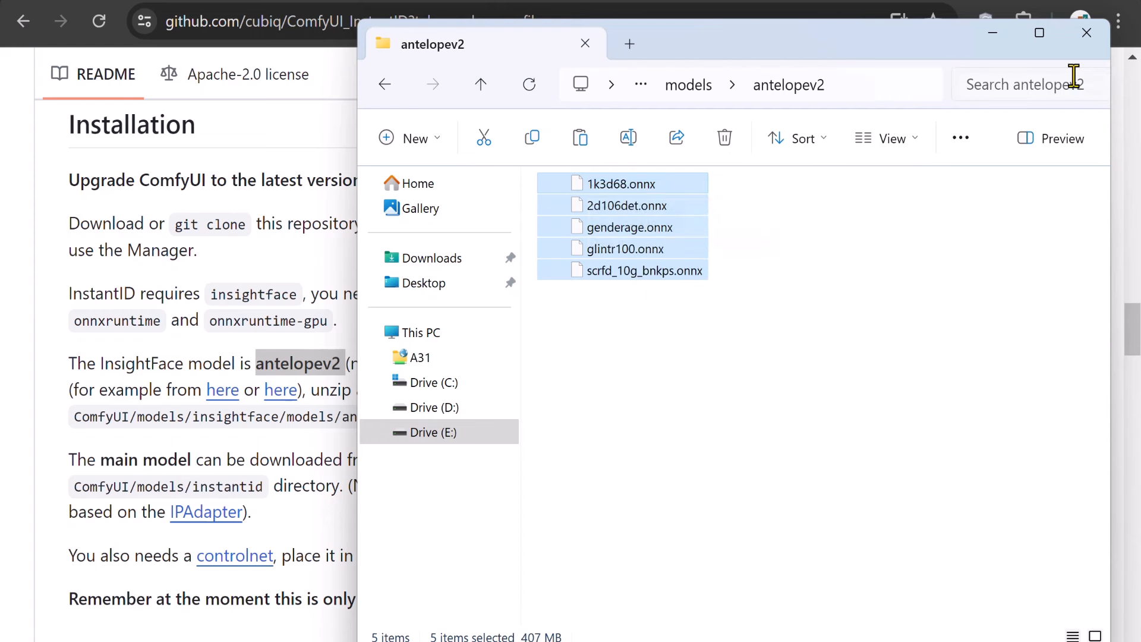
click(1089, 35)
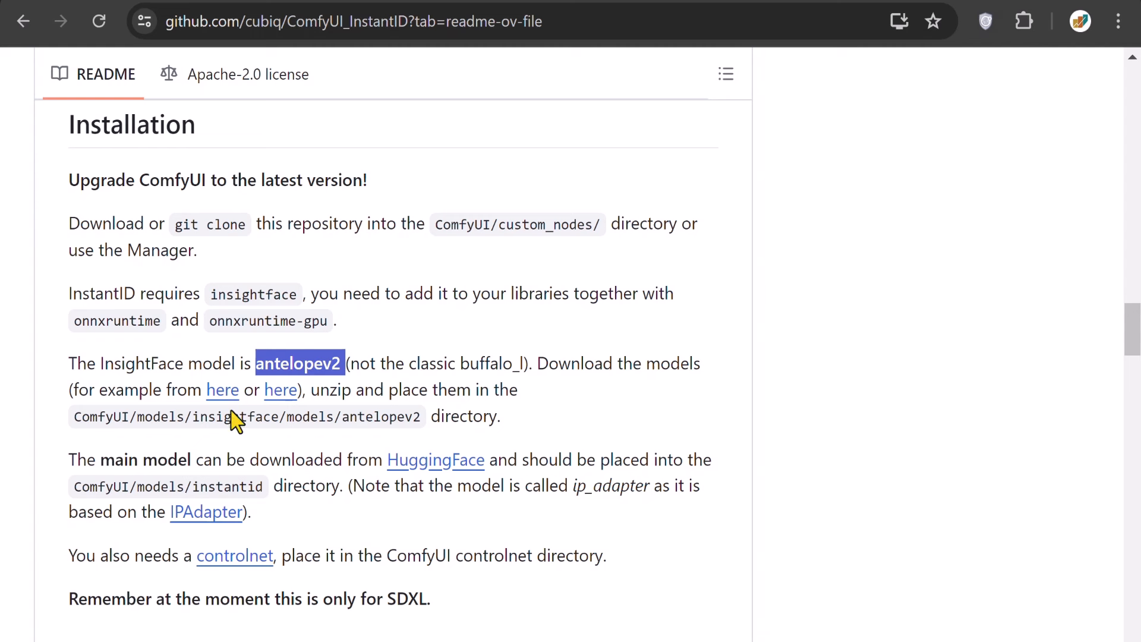
- Look up the README's main model entry and check for ip-adapter.bin in the ComfyUI/models/instantid folder in File Explorer
drag(100, 460, 190, 459)
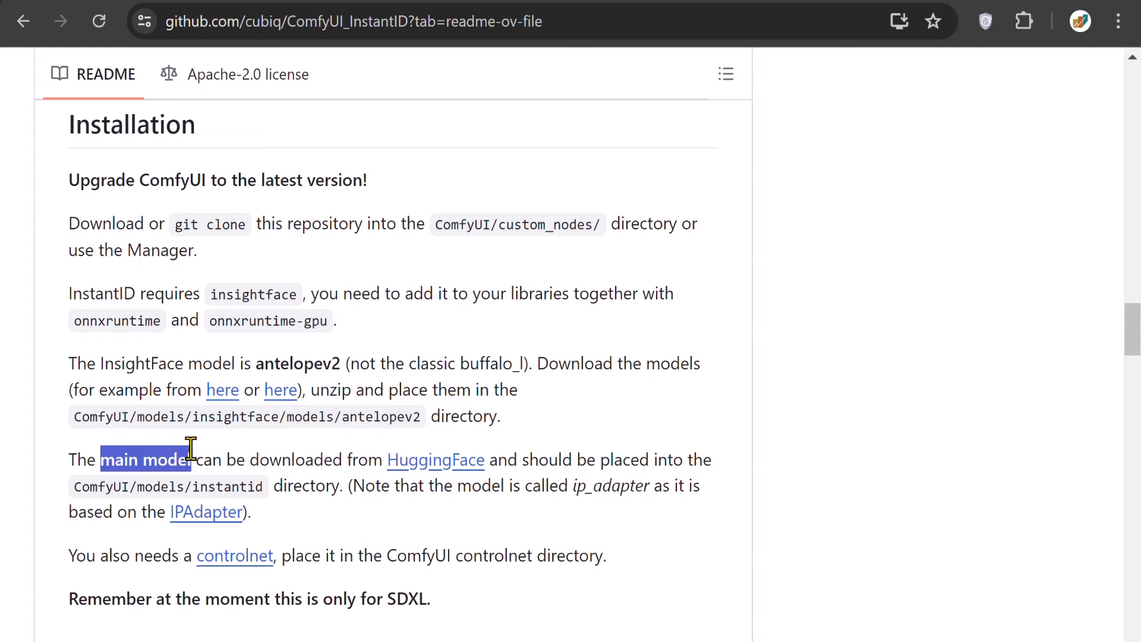
key(super+e)
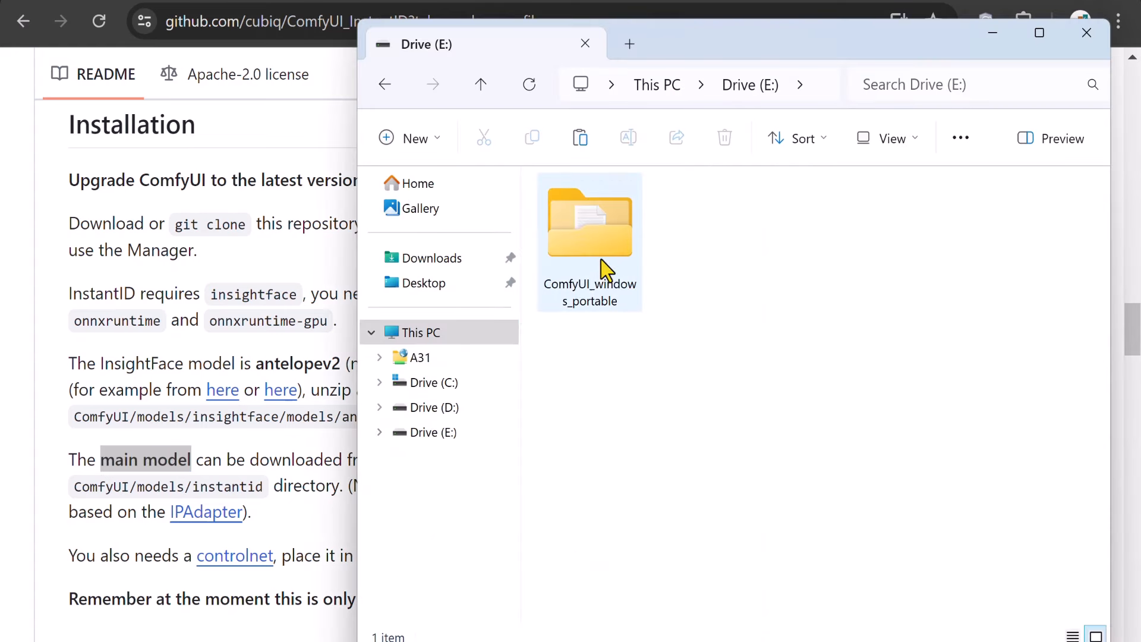
click(605, 234)
double_click(605, 233)
double_click(586, 203)
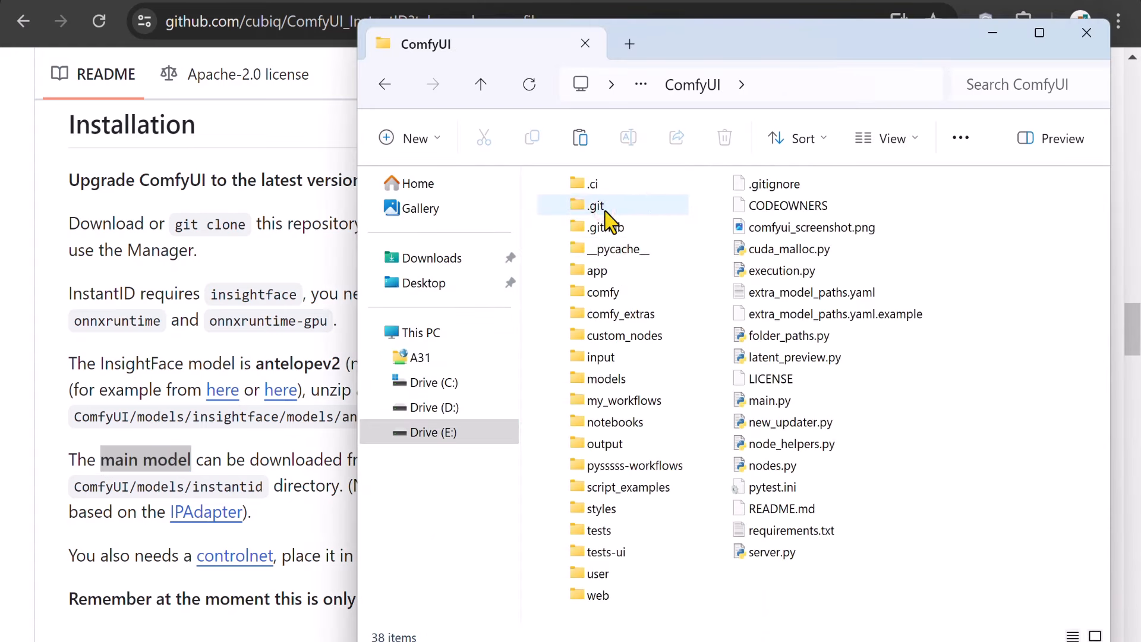
double_click(607, 379)
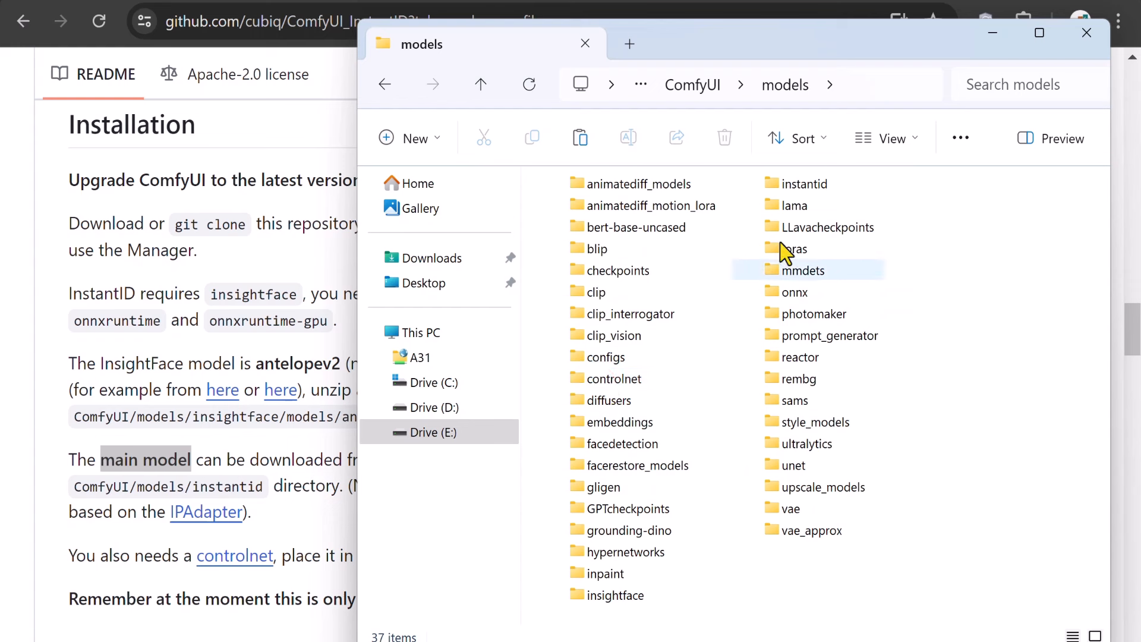
click(797, 195)
double_click(799, 196)
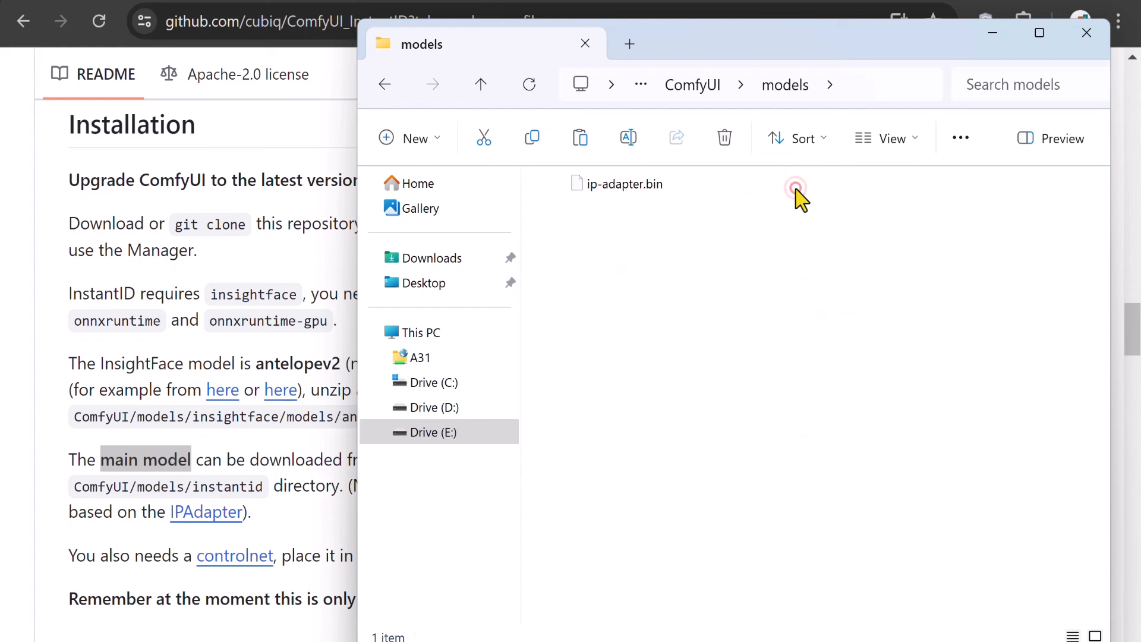
click(606, 189)
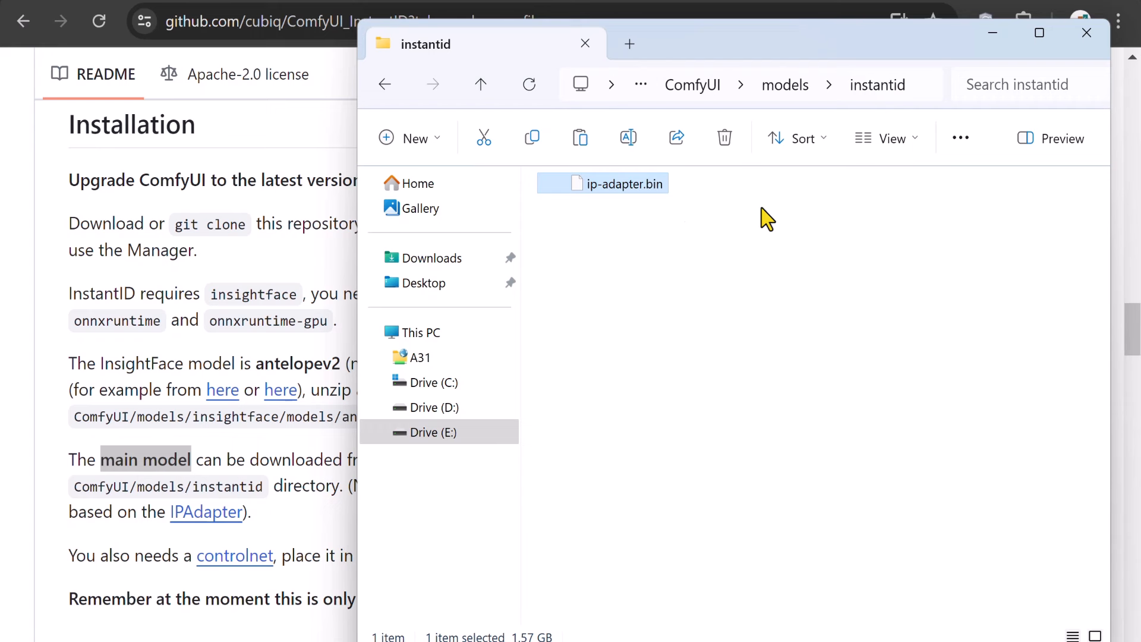
click(1087, 33)
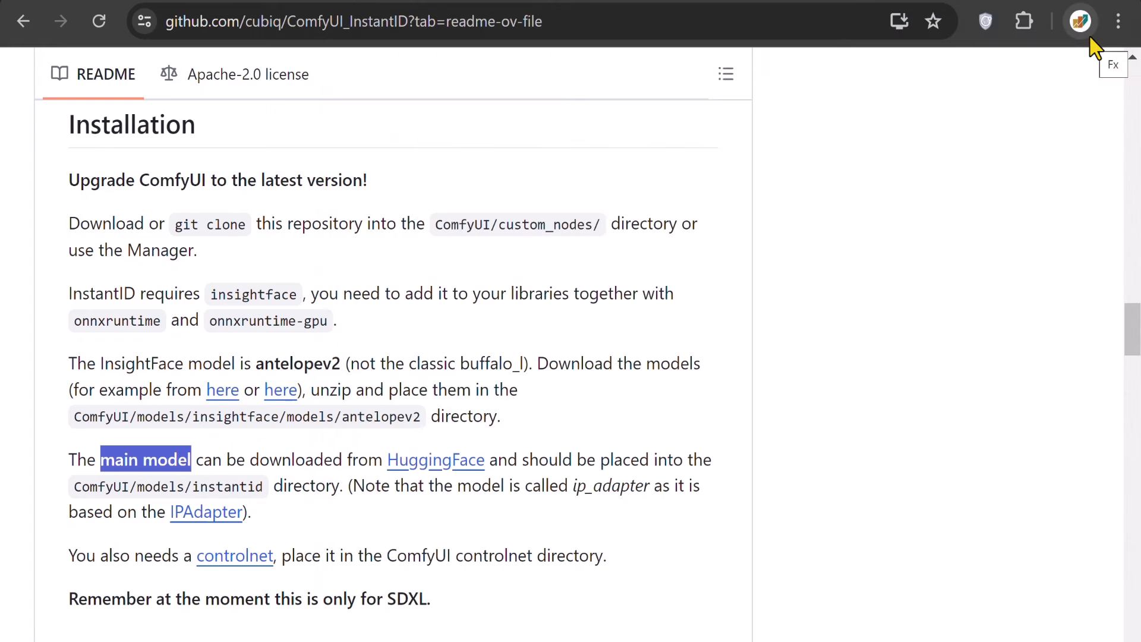
- Look up the README's controlnet entry and locate diffusion_pytorch_model.safetensors in the ComfyUI controlnet models folder in File Explorer
drag(197, 555, 275, 544)
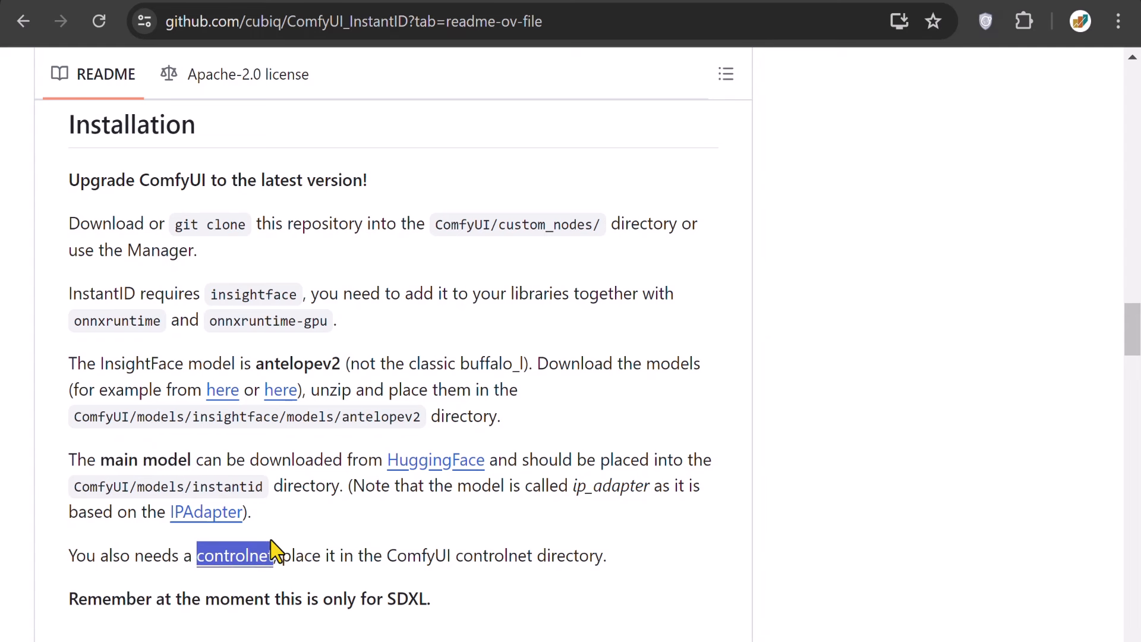
key(super+e)
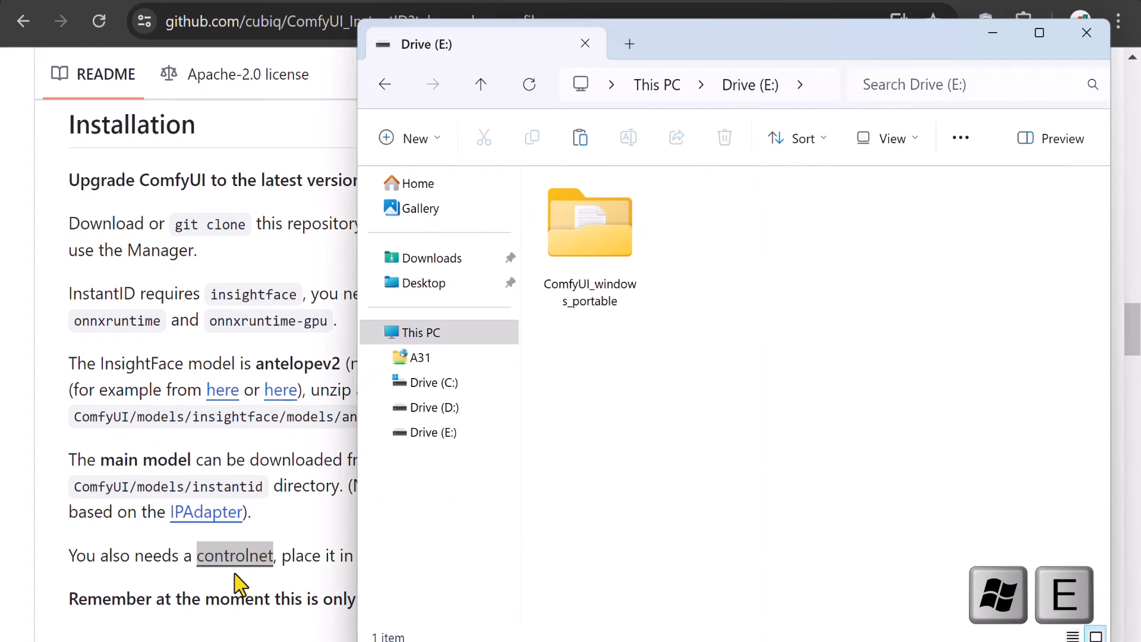
double_click(578, 245)
double_click(609, 207)
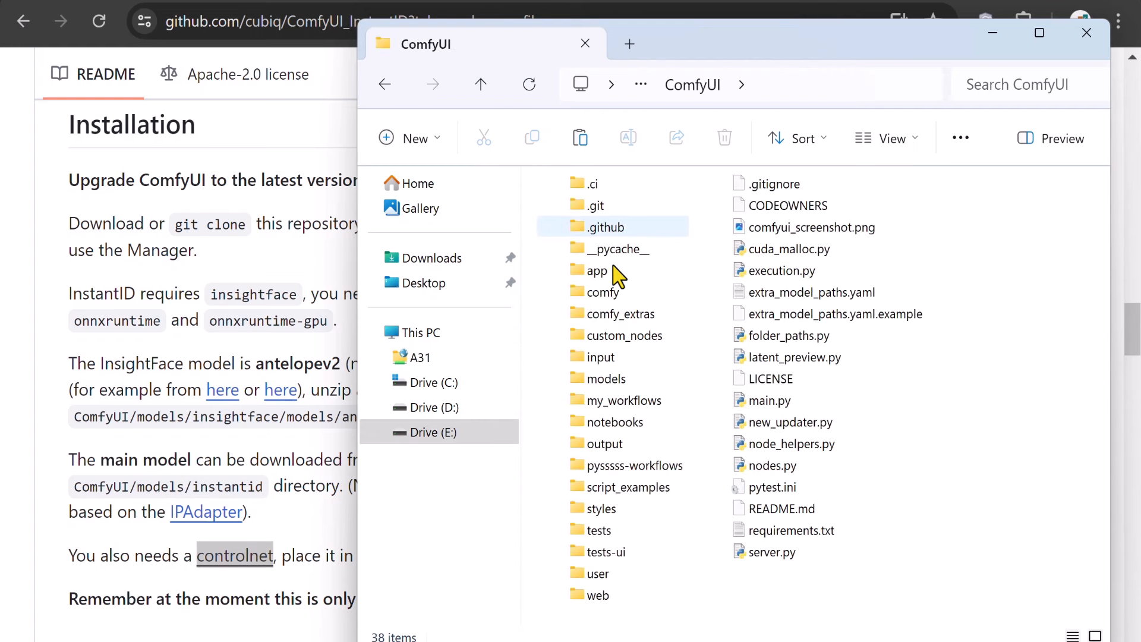
click(613, 375)
double_click(613, 378)
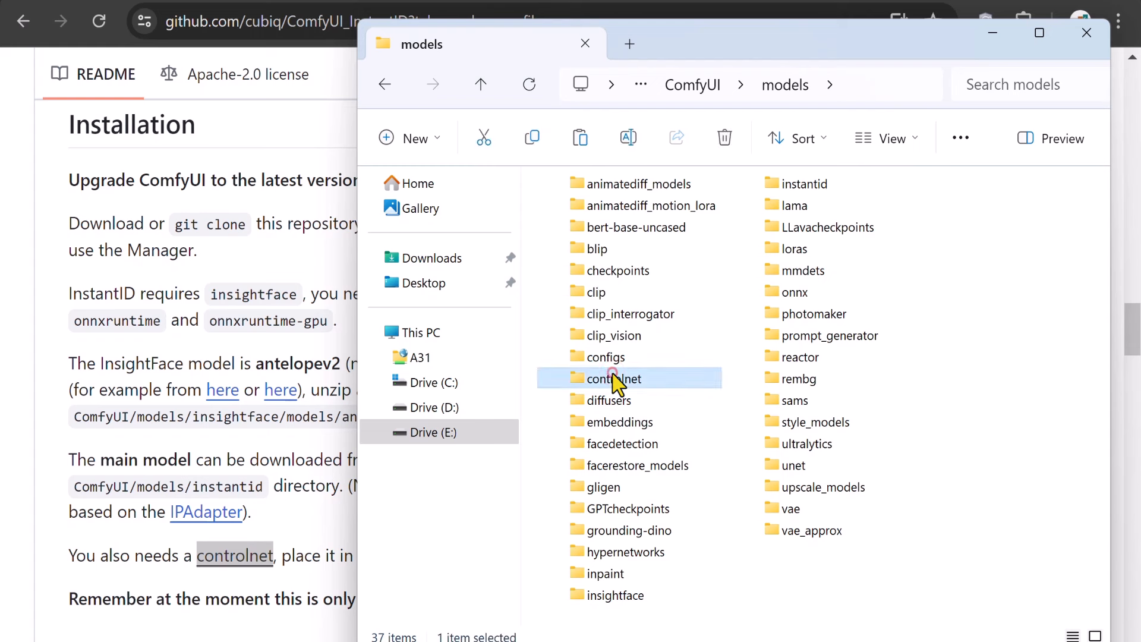
double_click(611, 378)
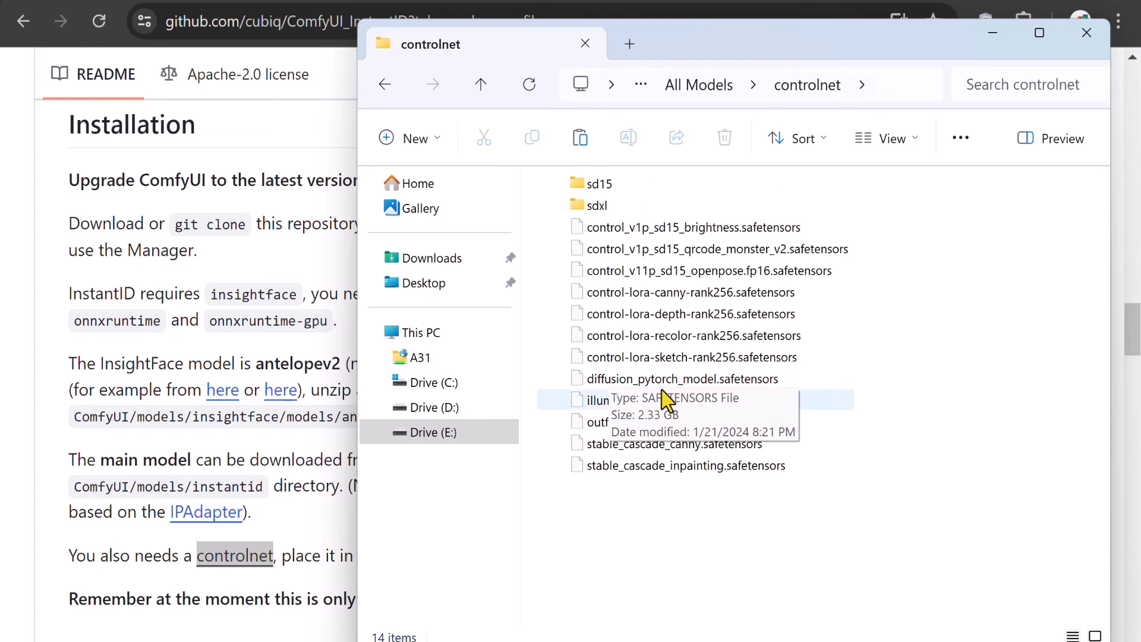
click(676, 378)
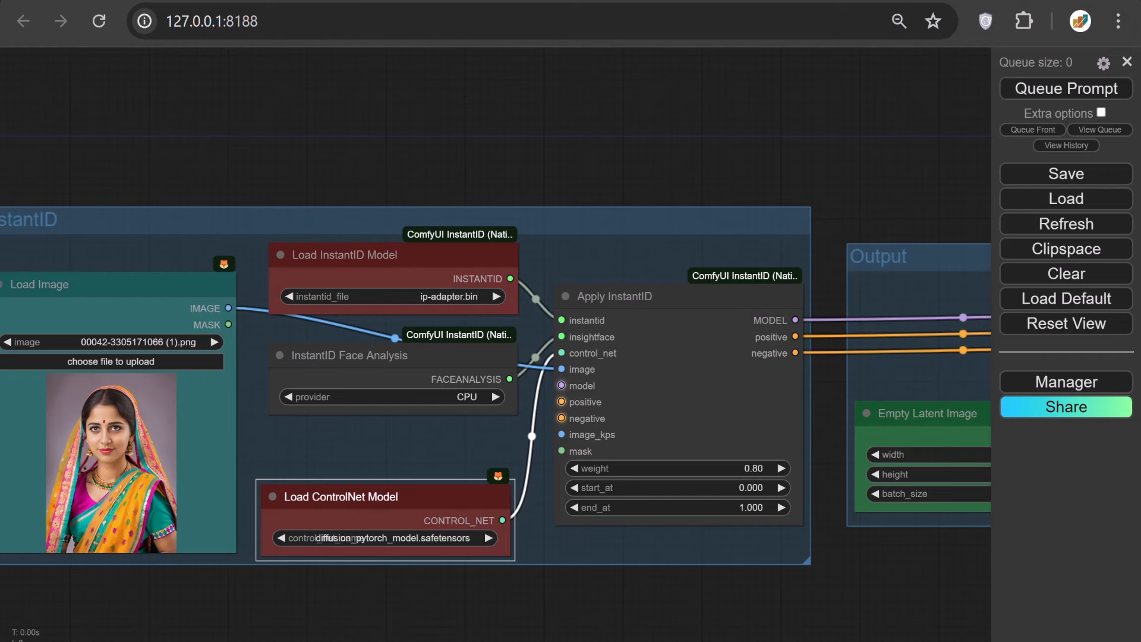
- Back in the ComfyUI workflow, set the Load Checkpoint node's model to sdxl\RealVisXL V4.safetensors
drag(95, 178, 1041, 102)
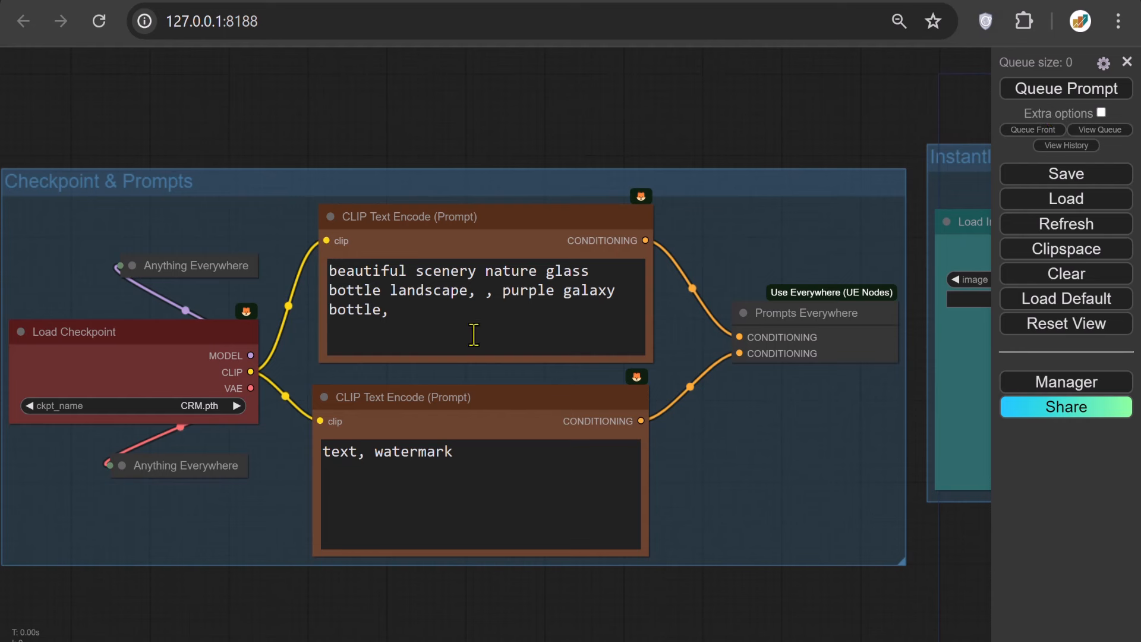
click(200, 406)
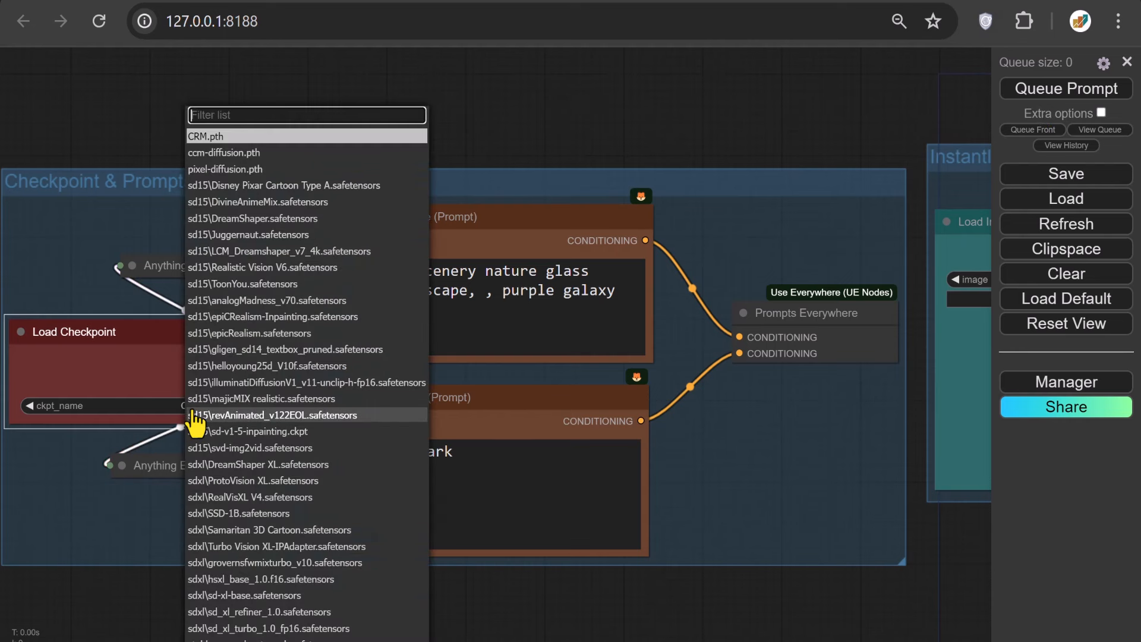
scroll(195, 425, down, 1)
scroll(195, 424, down, 1)
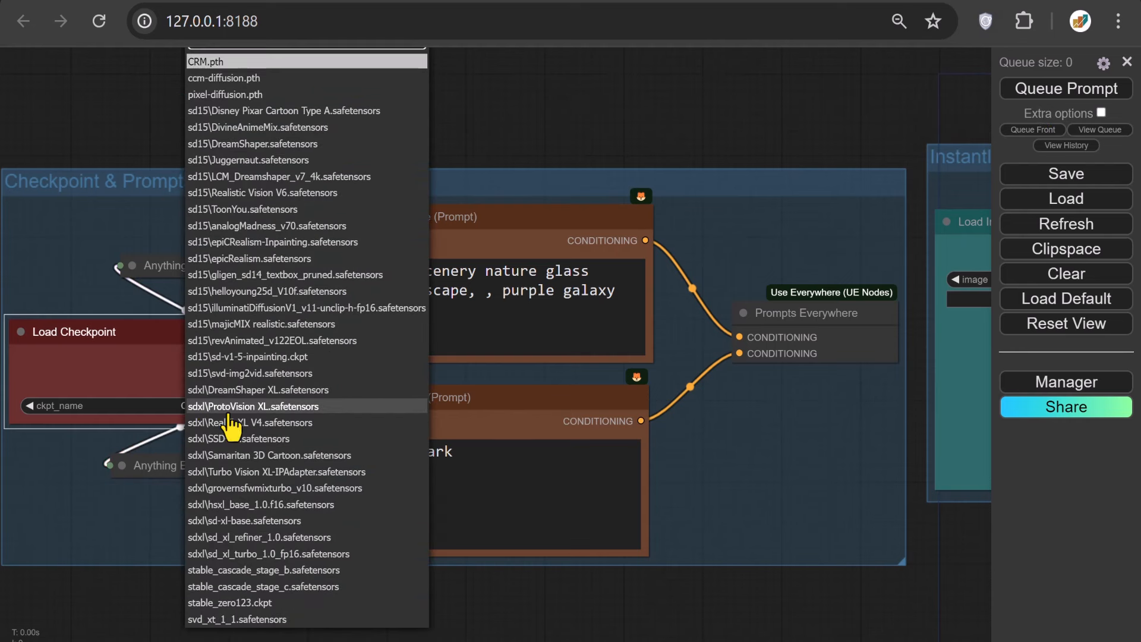
click(250, 423)
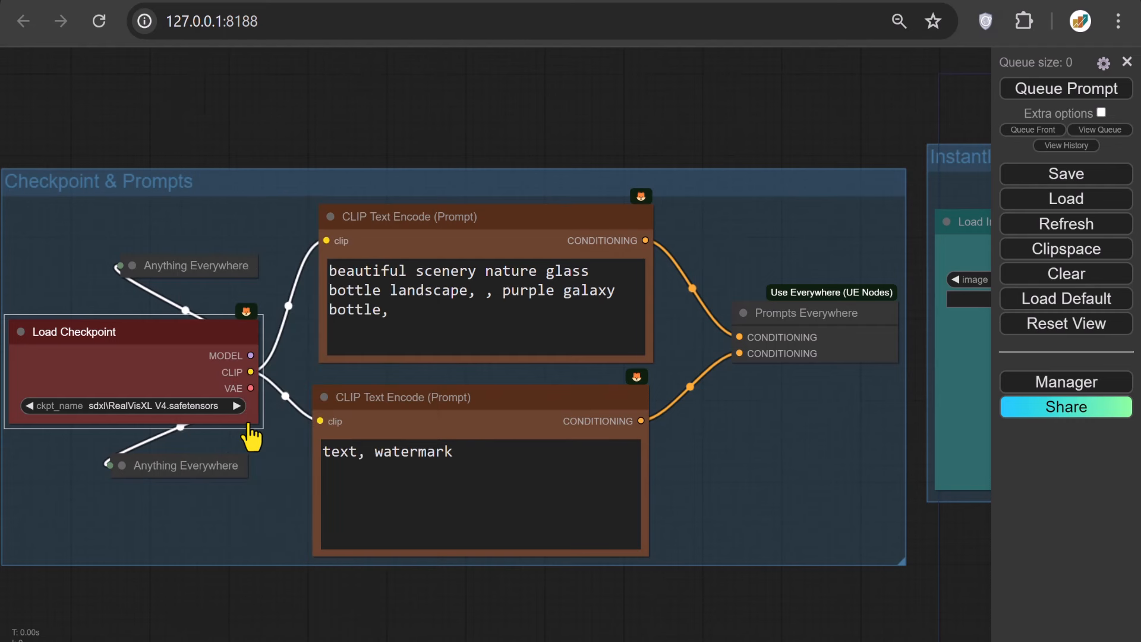
- Replace the positive prompt in the upper CLIP Text Encode node with "3d illustration style, woman, spiderman suit, webs"
drag(429, 324, 282, 262)
text(3)
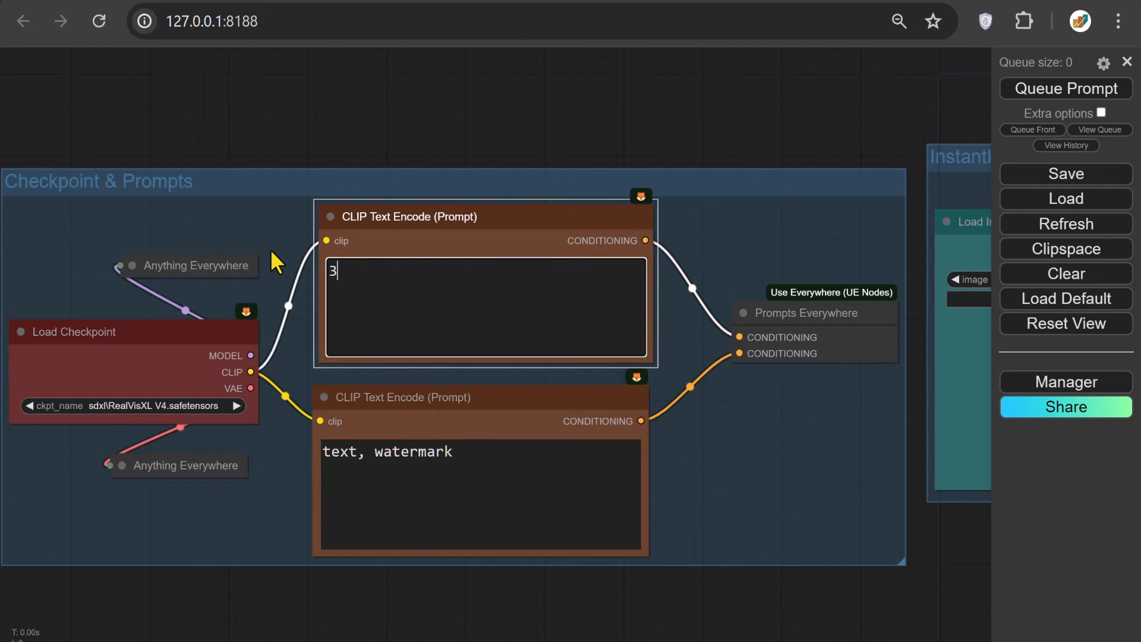
text(d illustration)
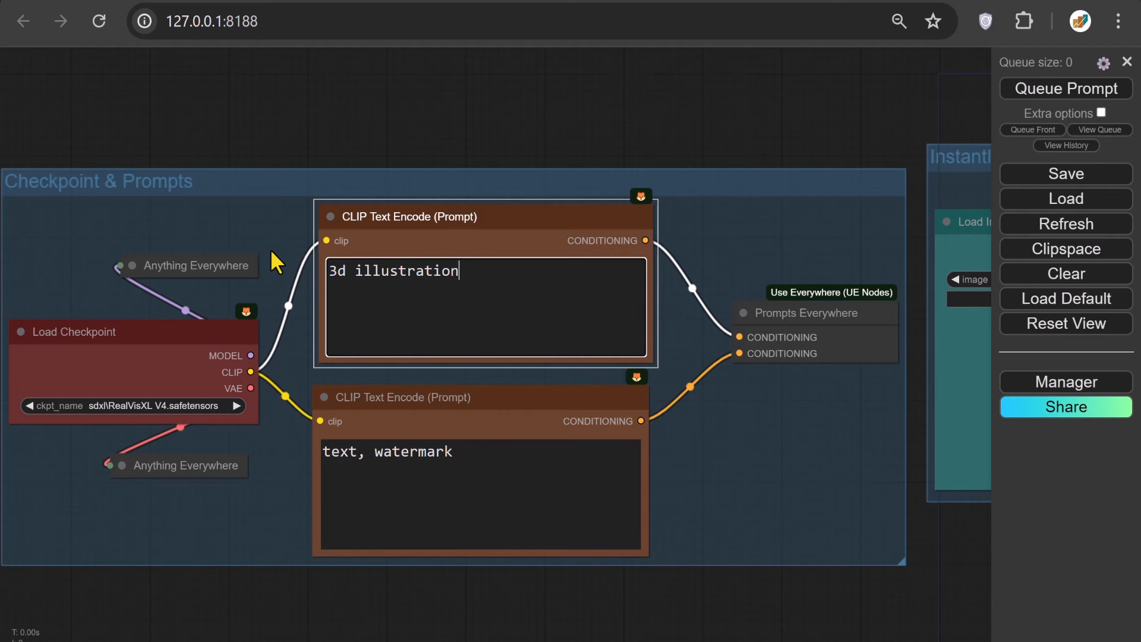
text( style, woman, spiderman suit,)
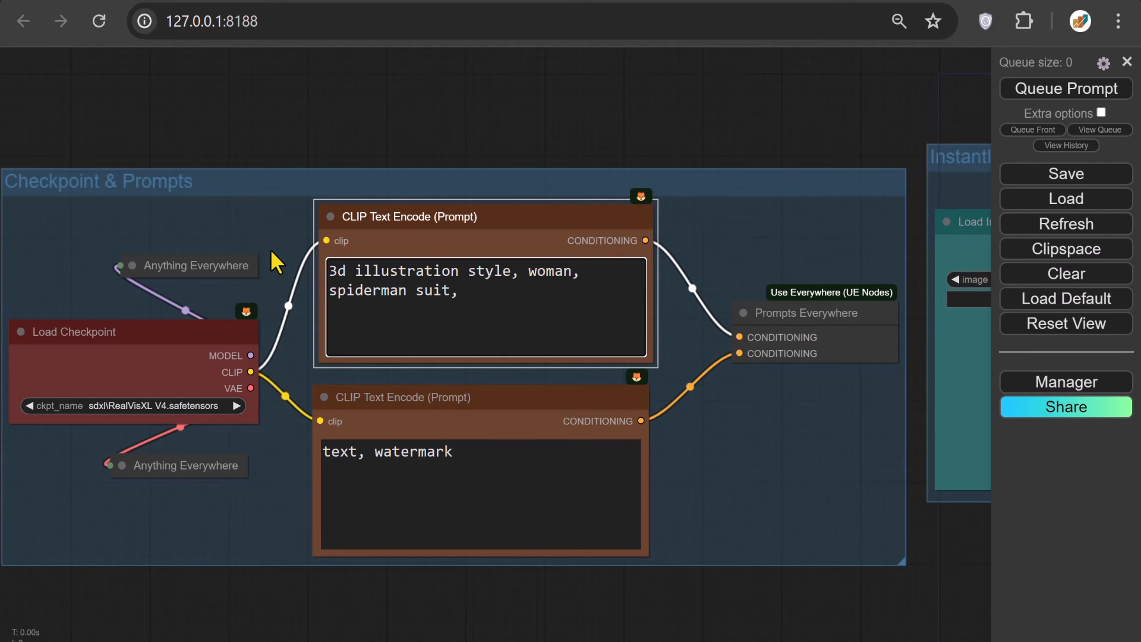
text( webs)
- Queue the InstantID workflow to generate the image in the Output group's Save Image node
drag(879, 611, 215, 561)
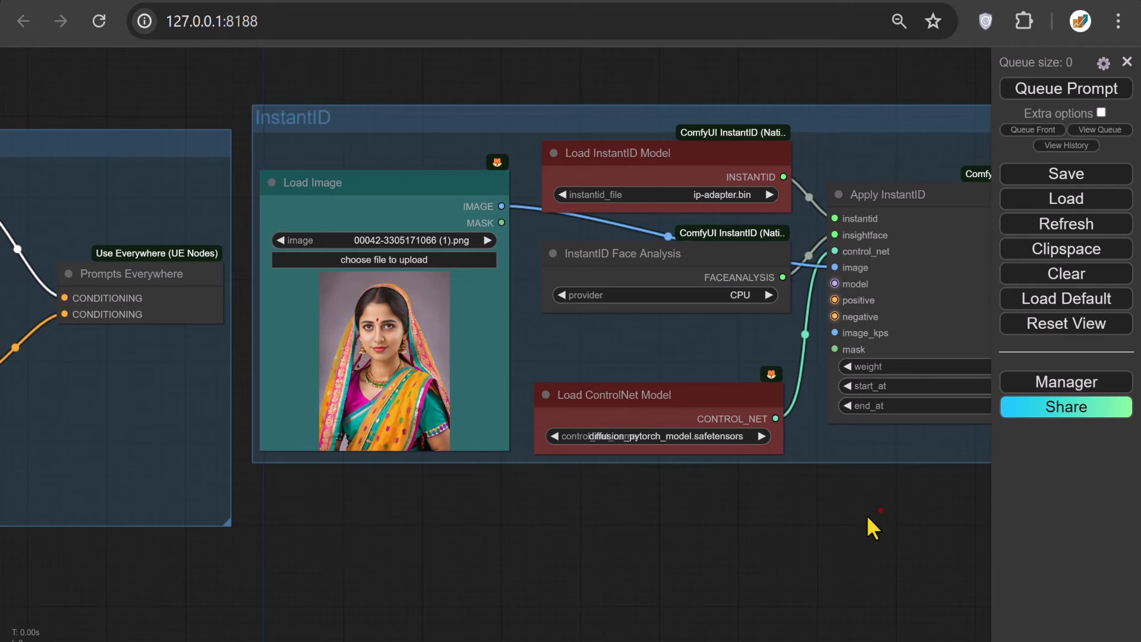
drag(866, 514, 74, 499)
drag(619, 479, 284, 487)
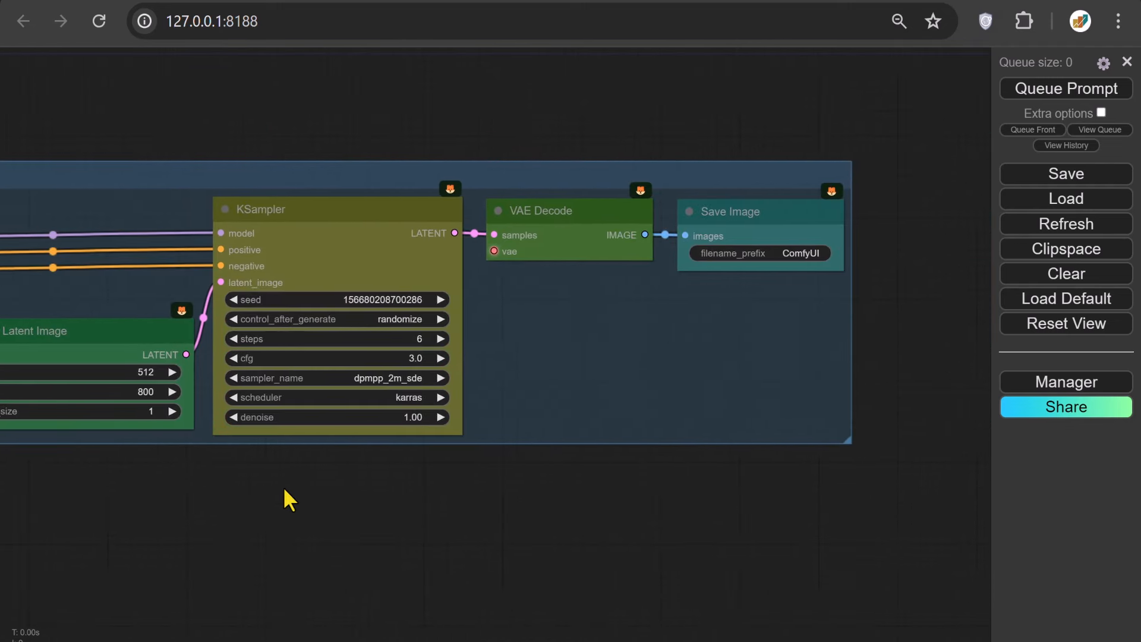
click(1014, 91)
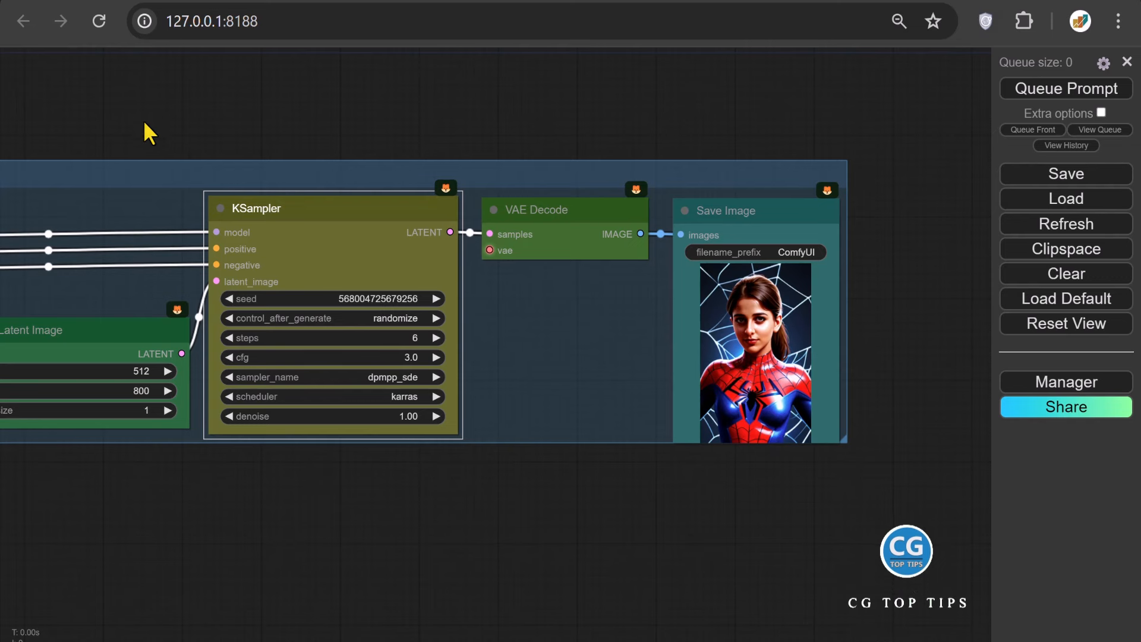
- Add a Note node in the empty space above the InstantID group and enlarge it to nearly the group's width
drag(143, 123, 1140, 391)
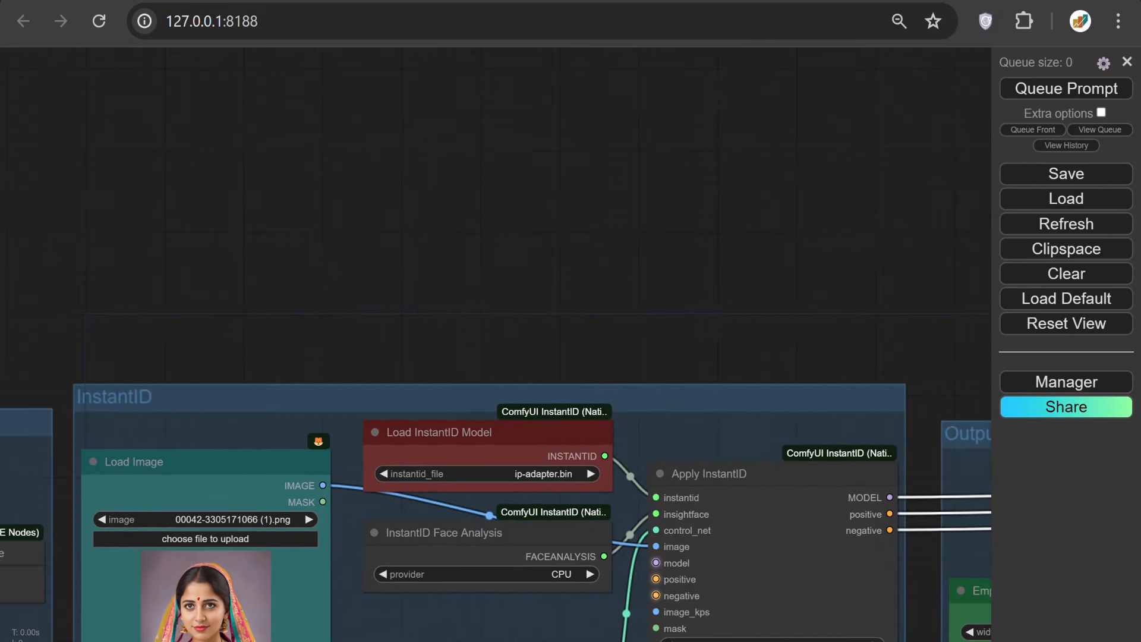
right_click(147, 122)
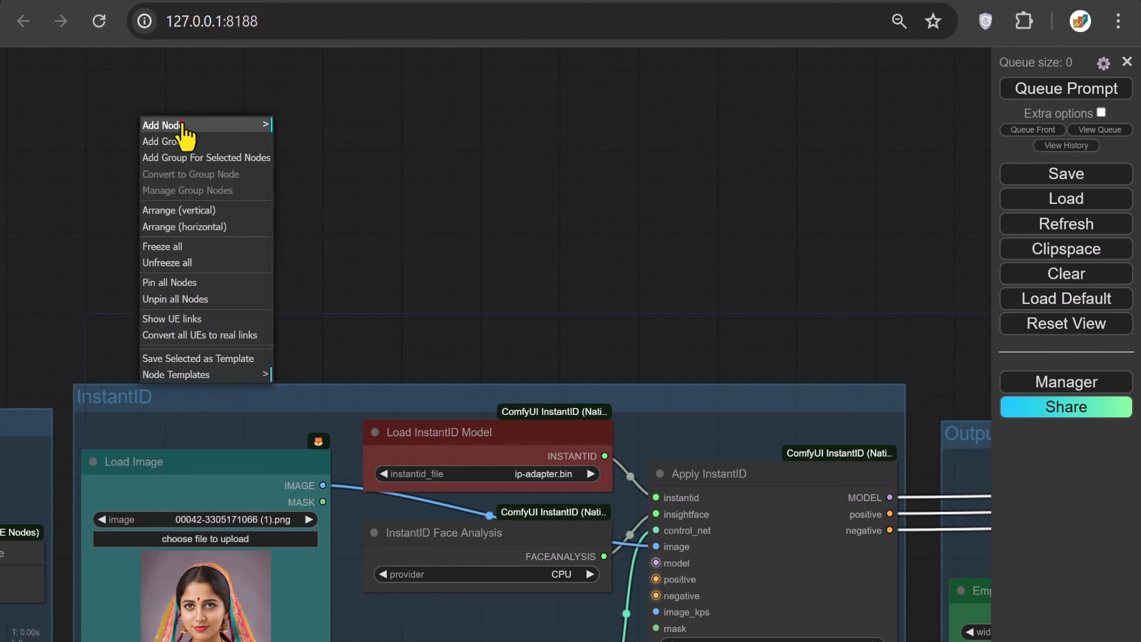
click(181, 122)
click(290, 123)
click(422, 123)
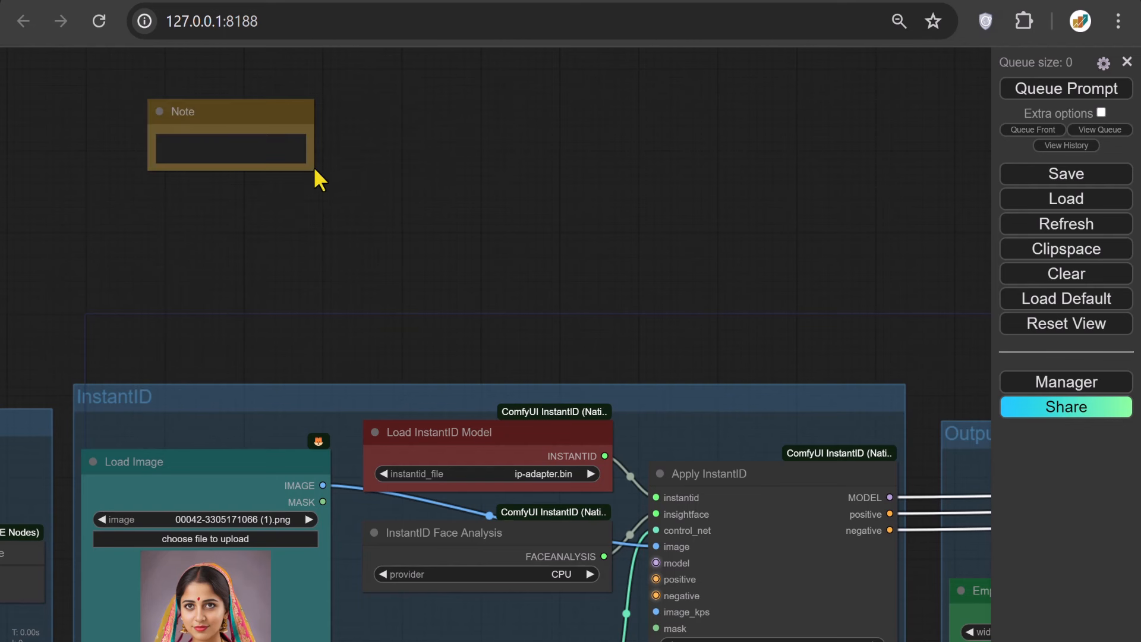
drag(313, 169, 823, 366)
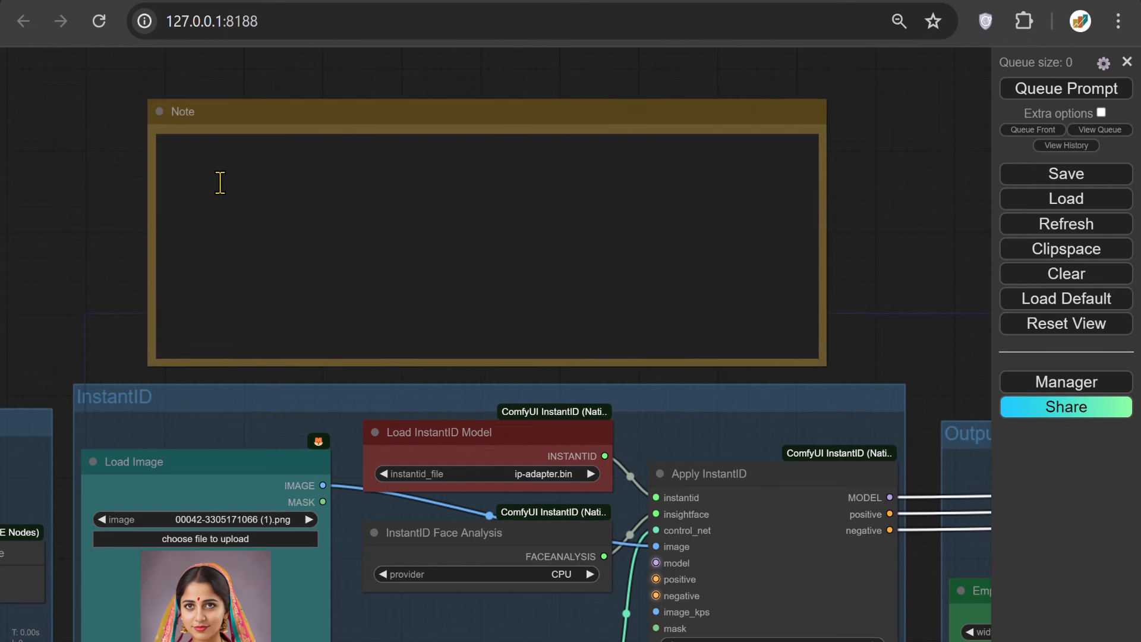
- Write "InstantID is a custom node for copying a face and add style." in the Note node
click(190, 153)
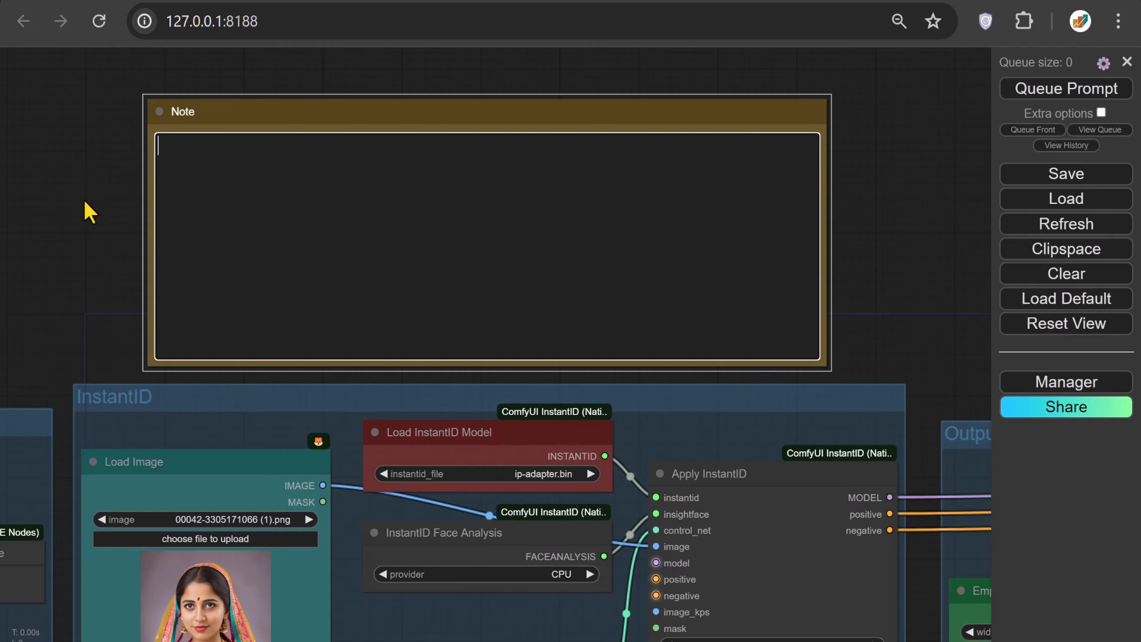
text(InstantID is a custo)
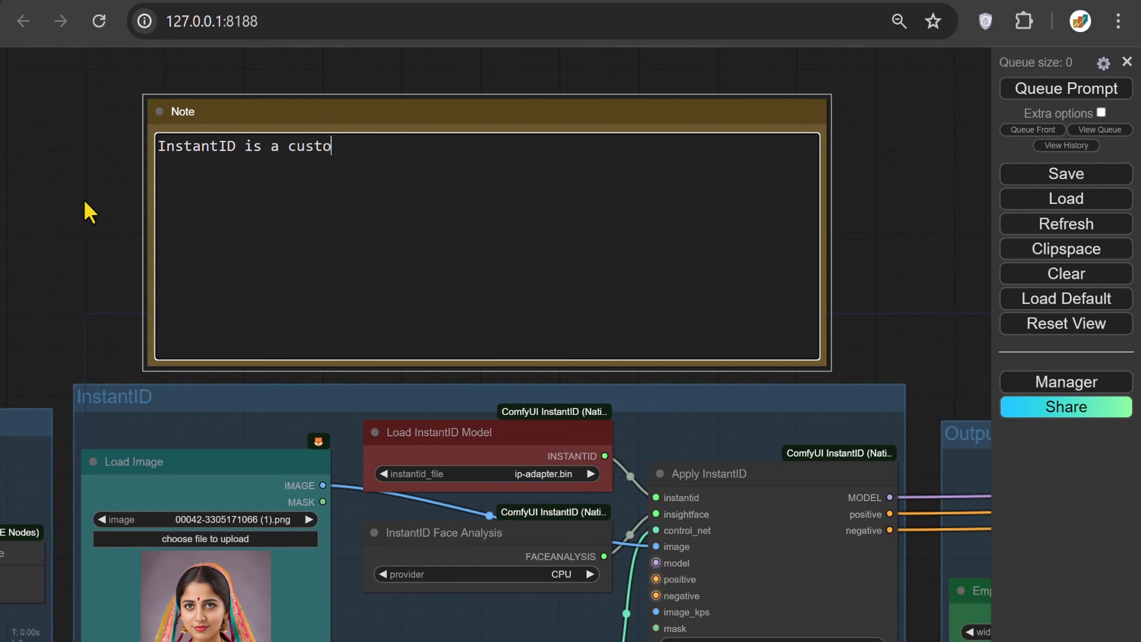
text(m node for copying )
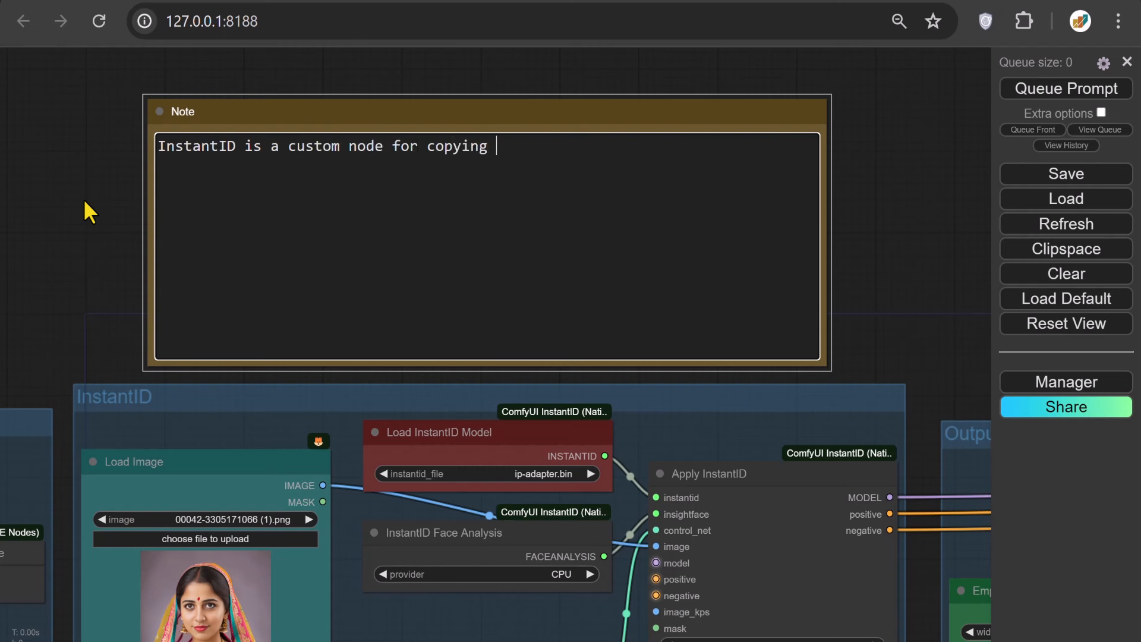
text(a face and add style.)
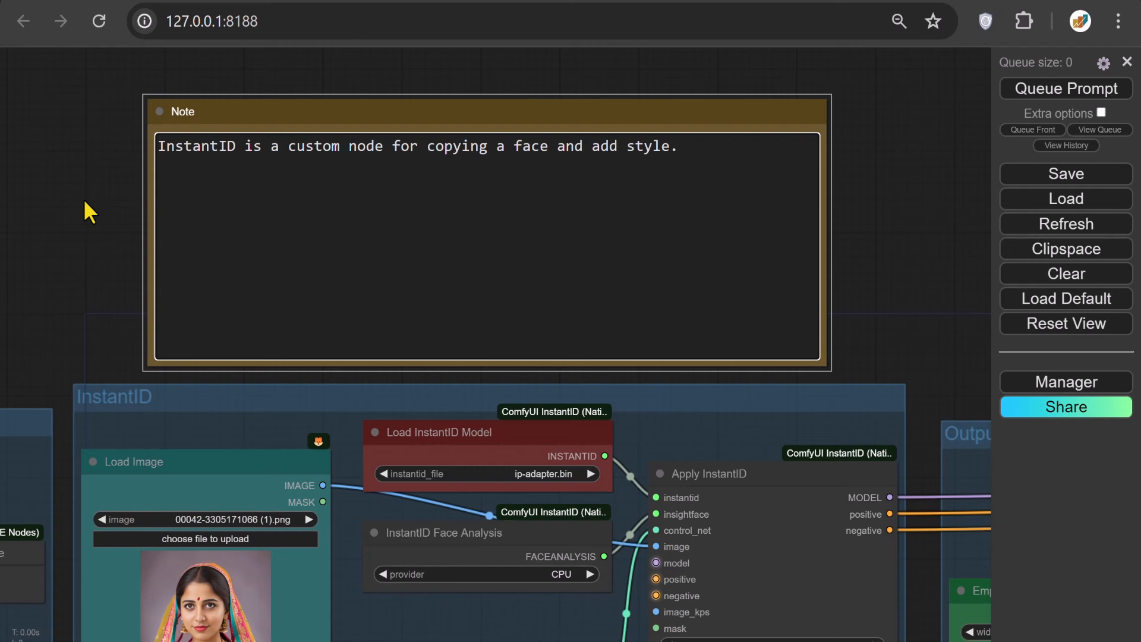
- Continue the note with "It has almost the following differences compared to the IPAdapter FaceID:" and the line "InstantID perform better on:"
text( It has almost the f)
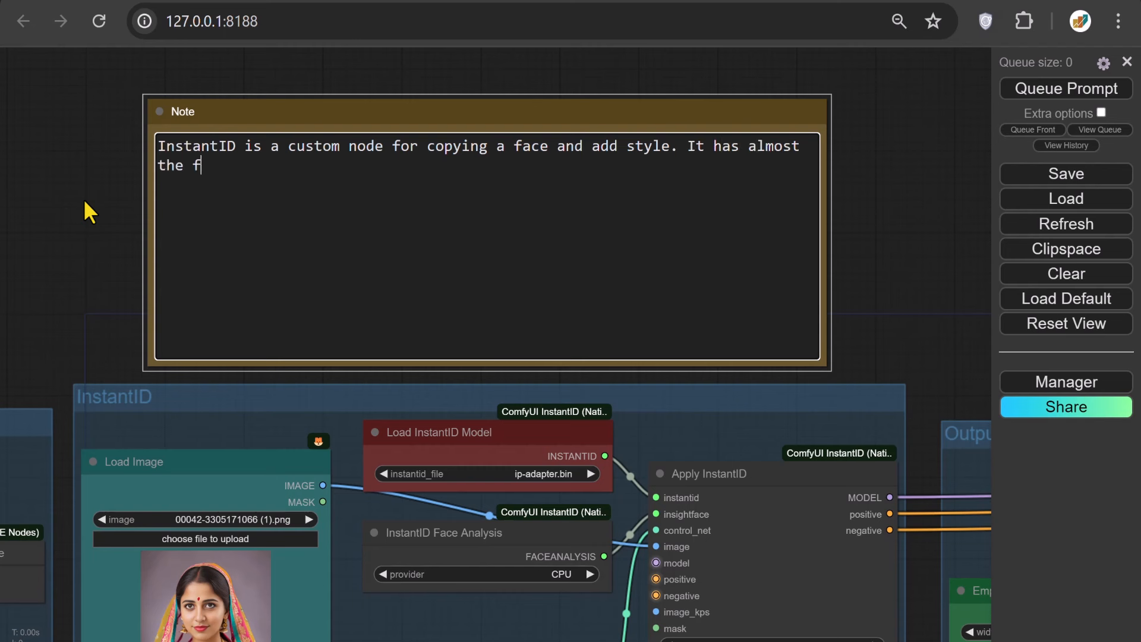
text(ollowing differences)
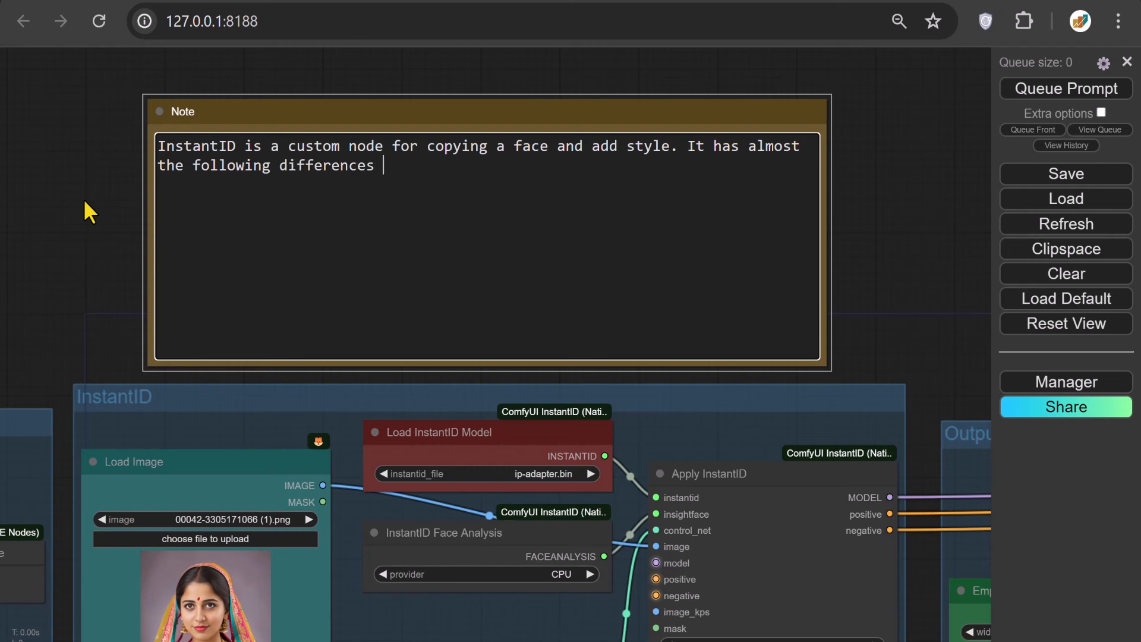
text( compared to the IP)
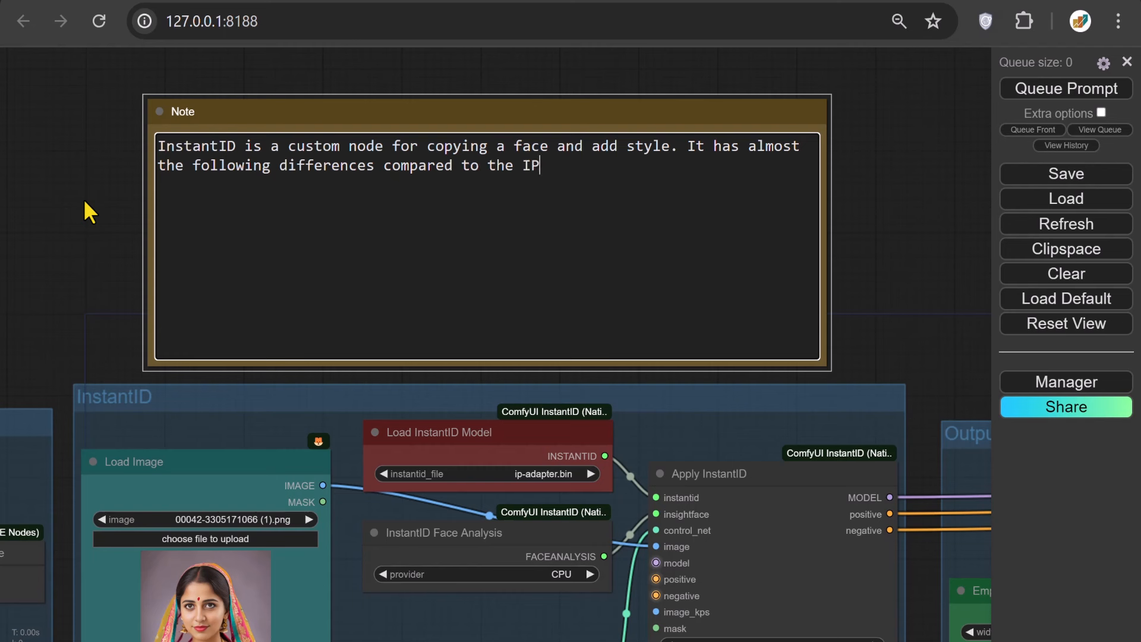
text(Adapter Face)
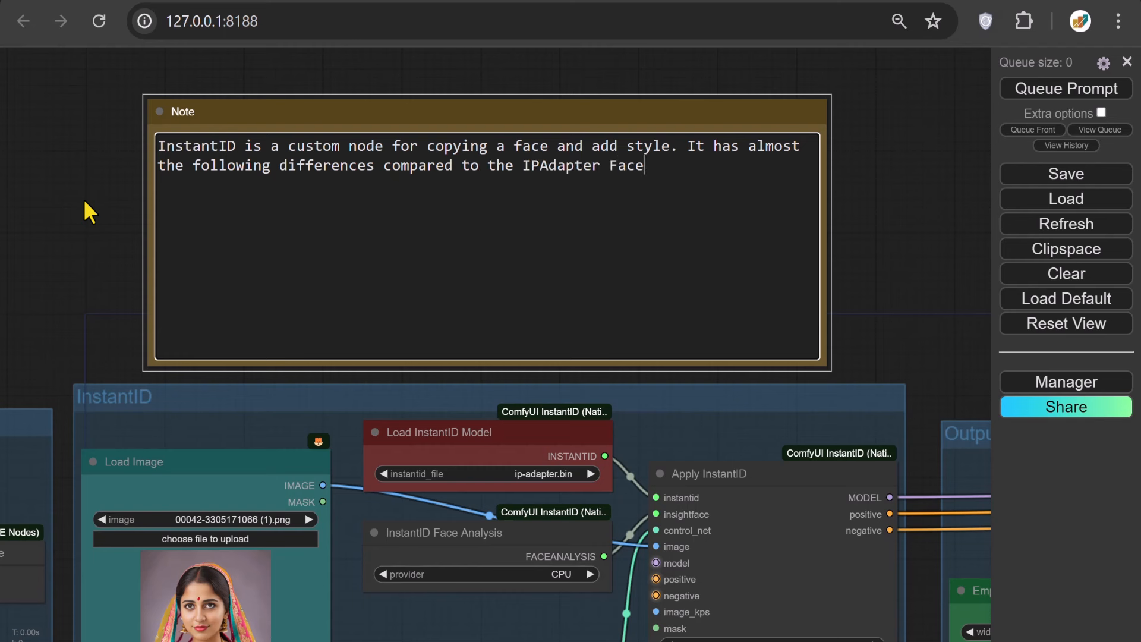
text(ID: )
text(Instant)
text(ID perfor)
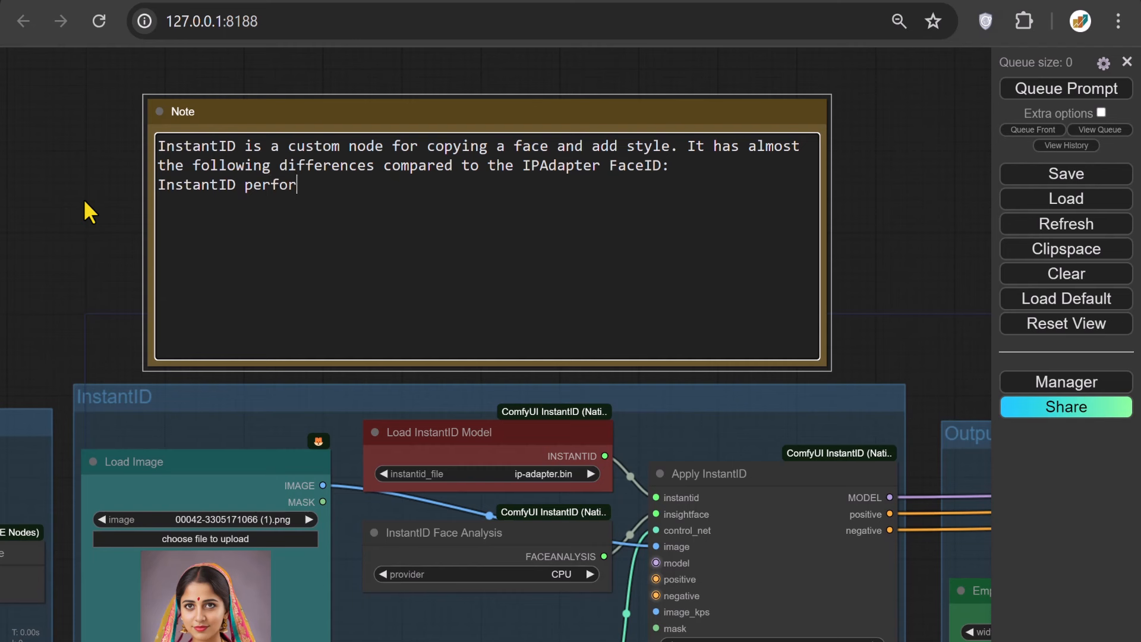
text(m better on:)
- After a blank line, list "1- support several headshot images together" and "2- able to achieve a high degree of similarity" in the note
key(Return)
key(Return)
text(1- support se)
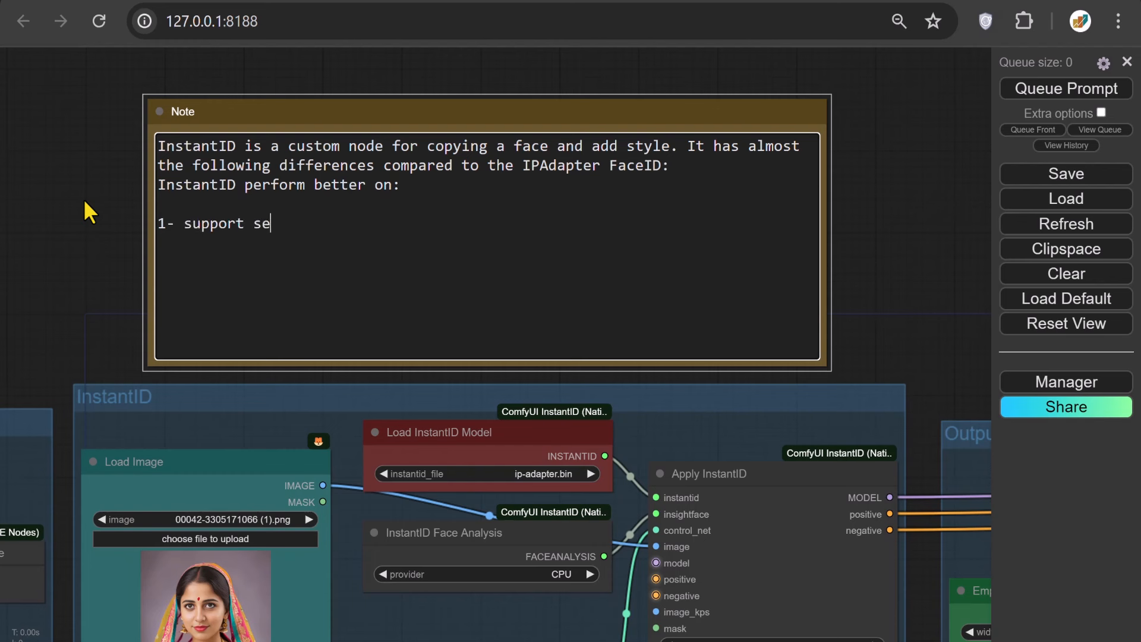
text(veral headsh)
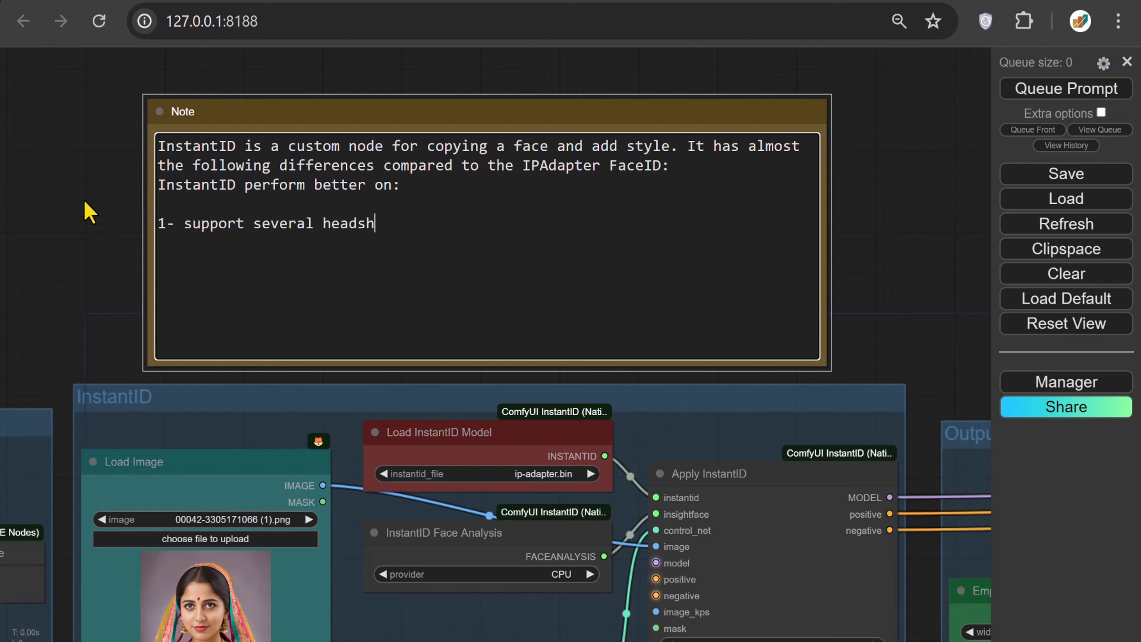
text(ot images together )
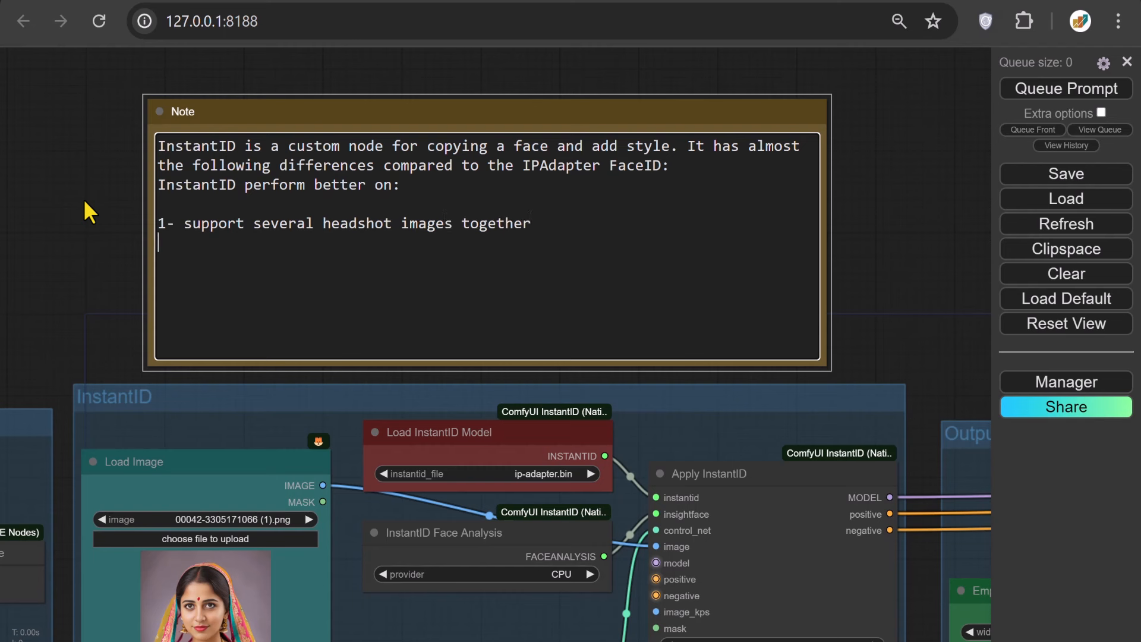
text(2- able to achieve)
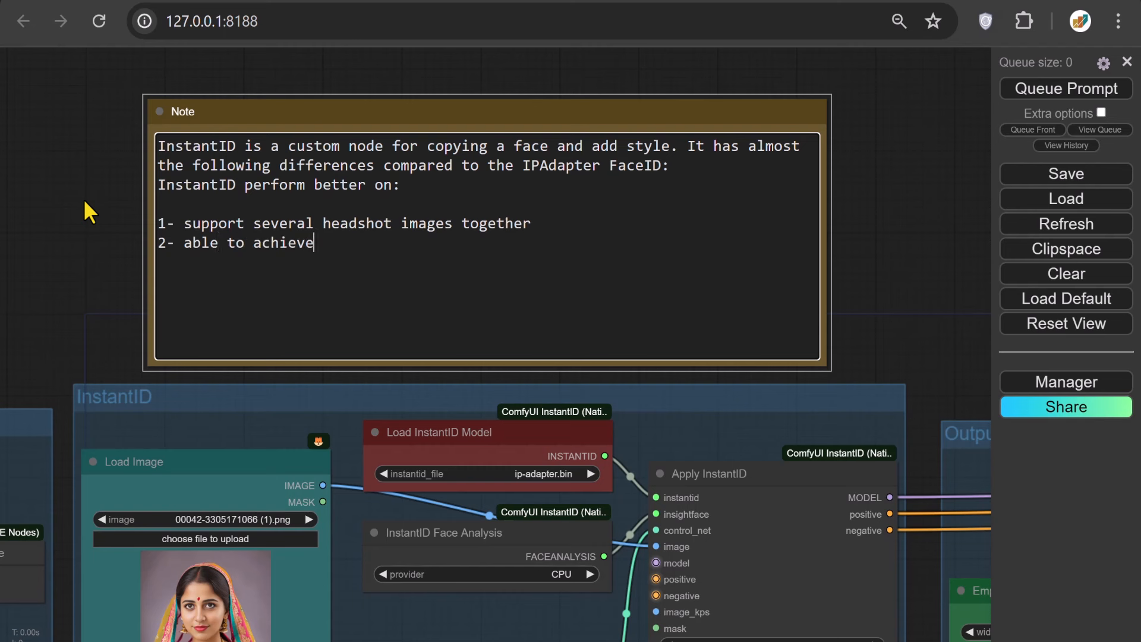
text( a high degree of si)
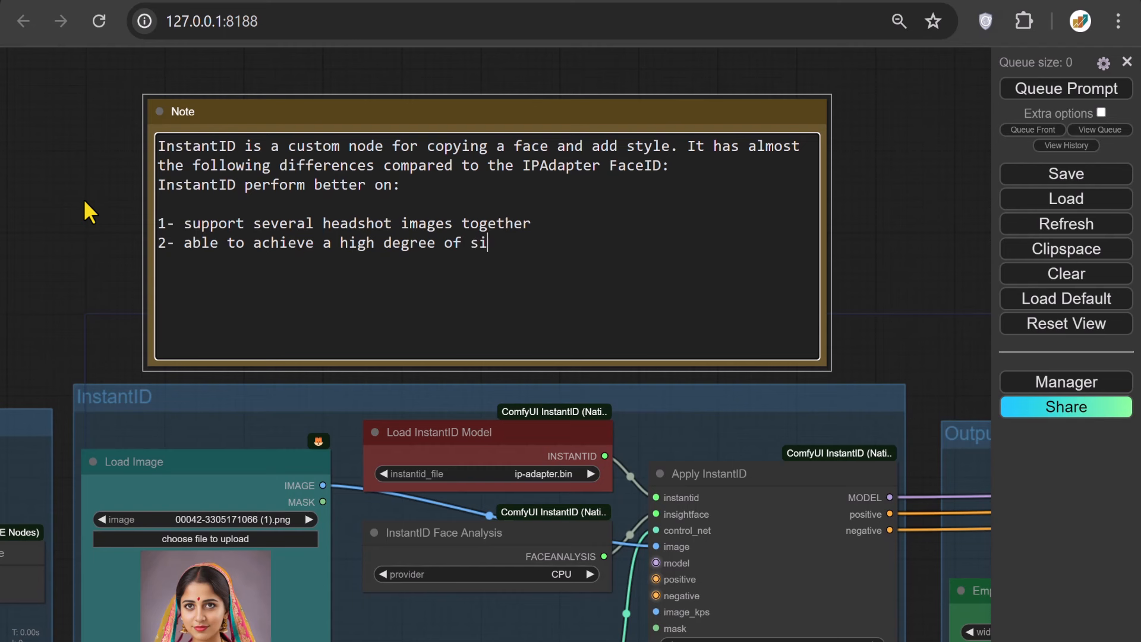
text(milarity)
- Add the list lines "3- respond well to expressions and changes in lighting" and "4- high resolution images" to the note
text( 3- respond well )
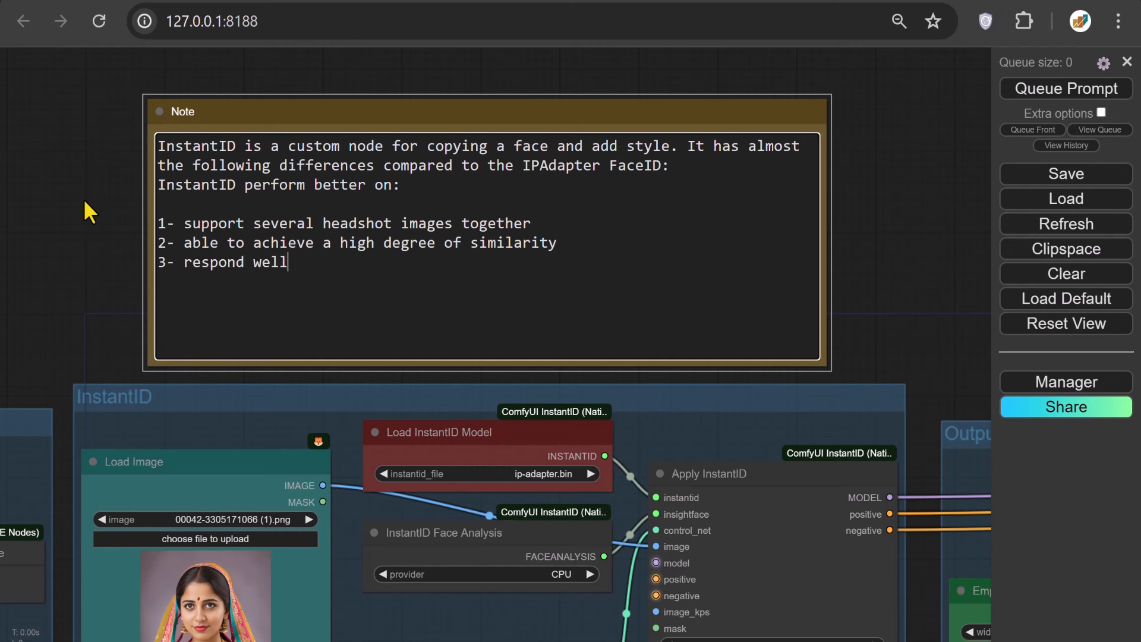
text(to expressions and ch)
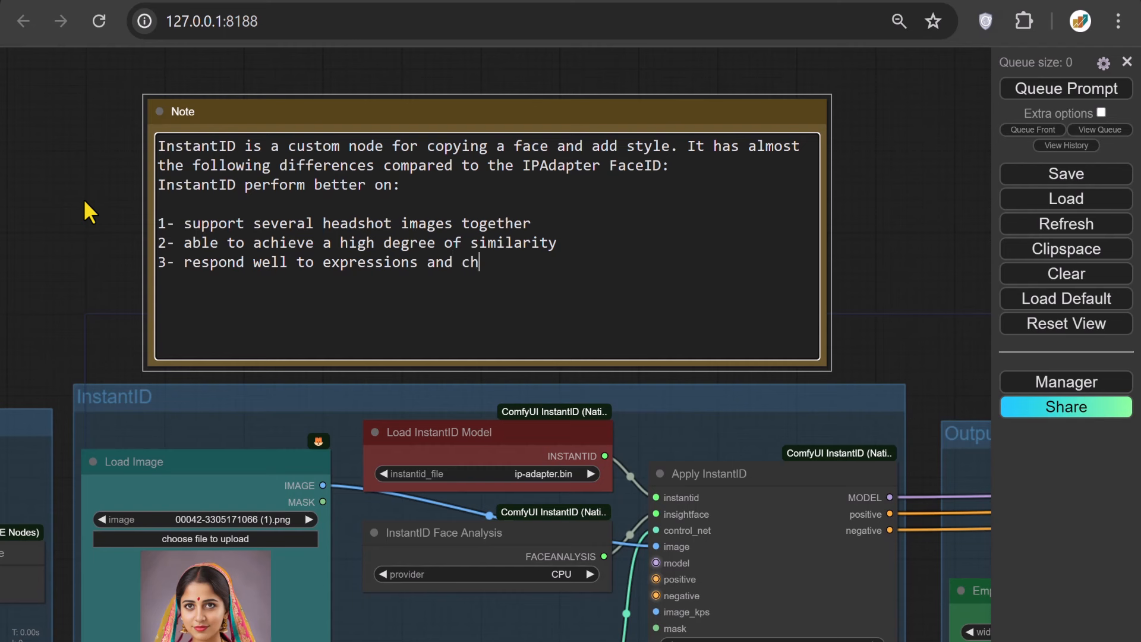
text(anges in lighti)
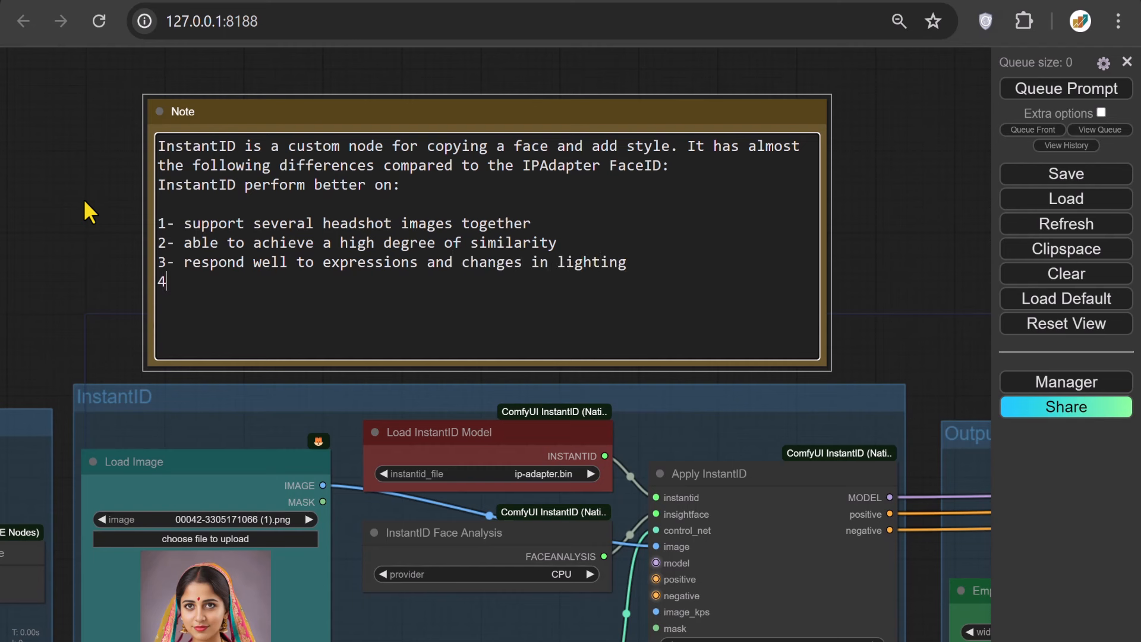
text(ng 4- high resolution images)
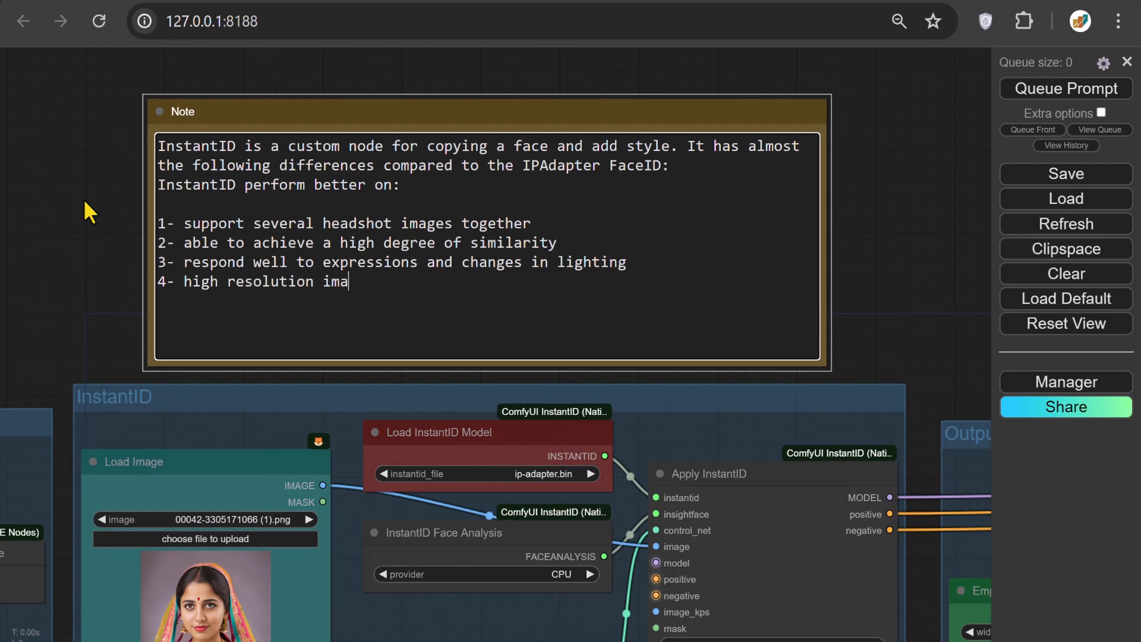
- End the note with the separate line "*** Remember at the moment InstantID is only for SDXL ****"
text(*** Remember)
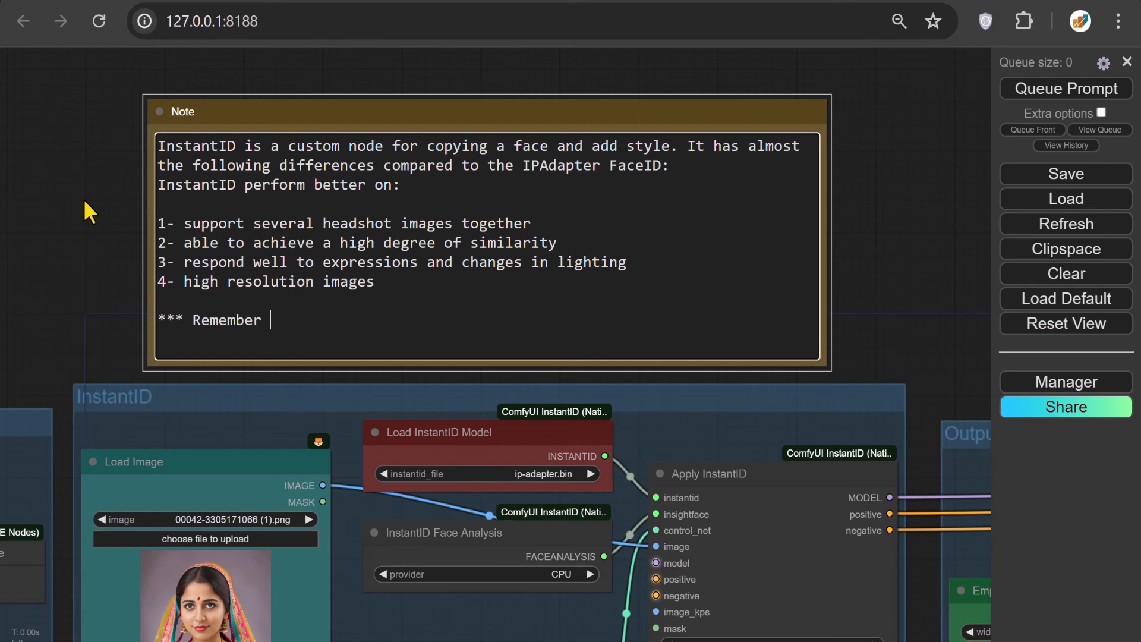
text( at the moment)
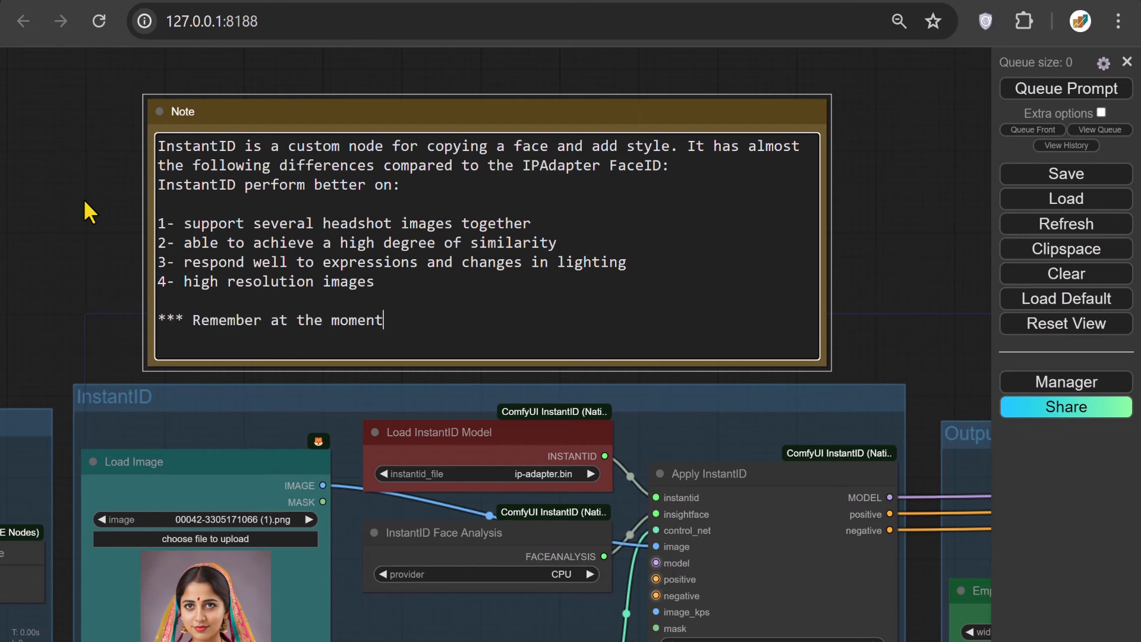
text( InstantID i)
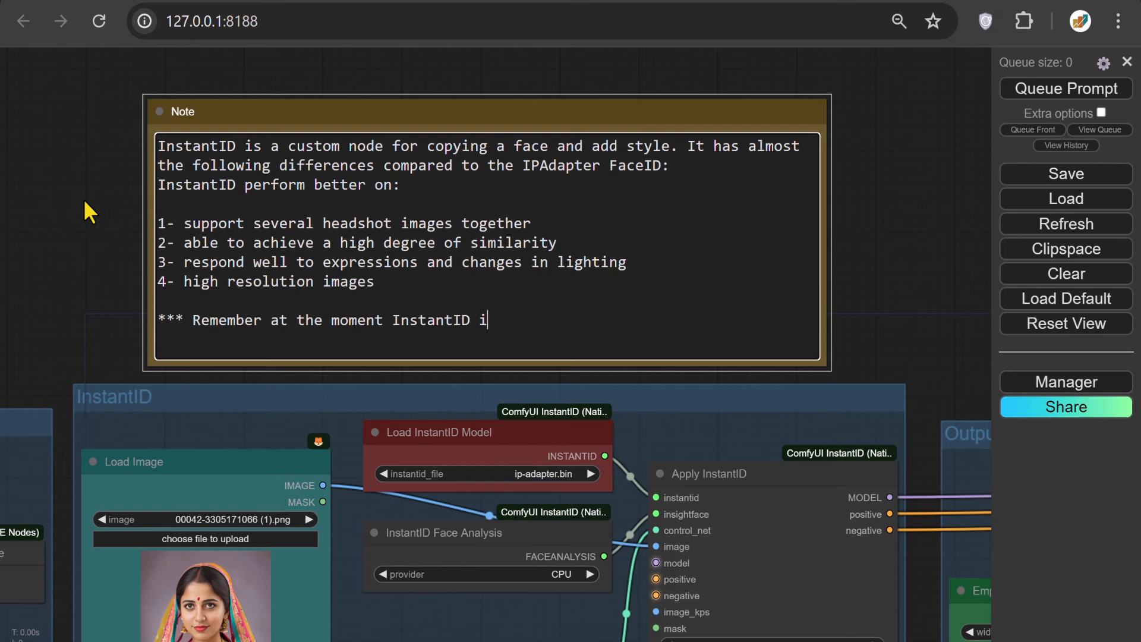
text(s only for SDXL ****)
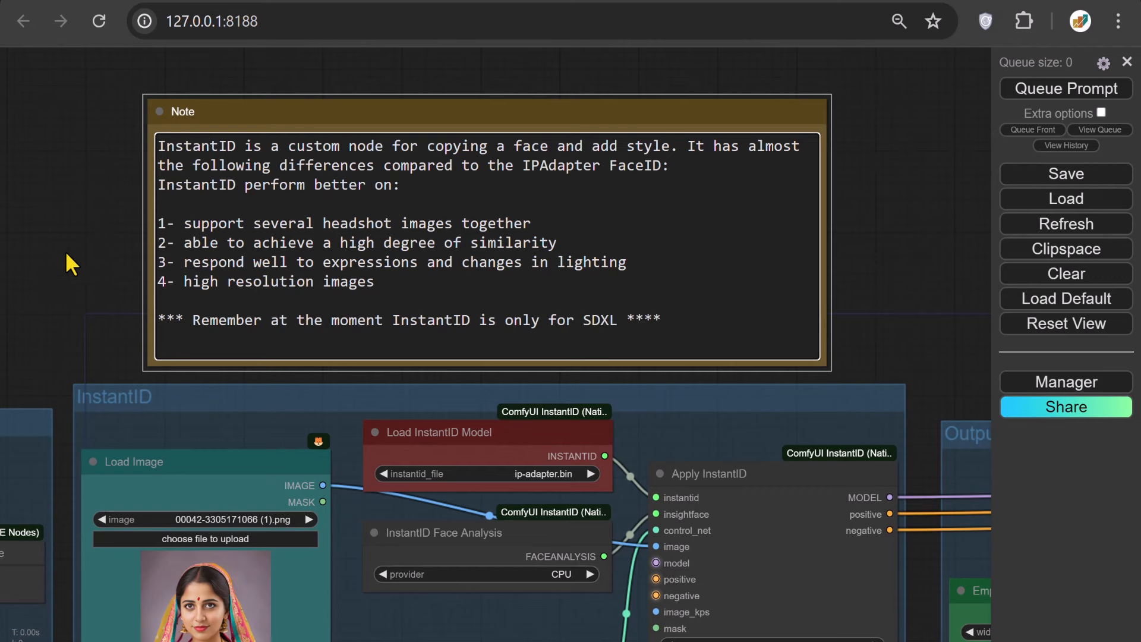
- Replace the positive prompt in the upper CLIP Text Encode node with "centered, portrait photo of woman, open jacket, sweater, natural skin"
drag(65, 251, 862, 91)
drag(538, 321, 265, 283)
text(cen)
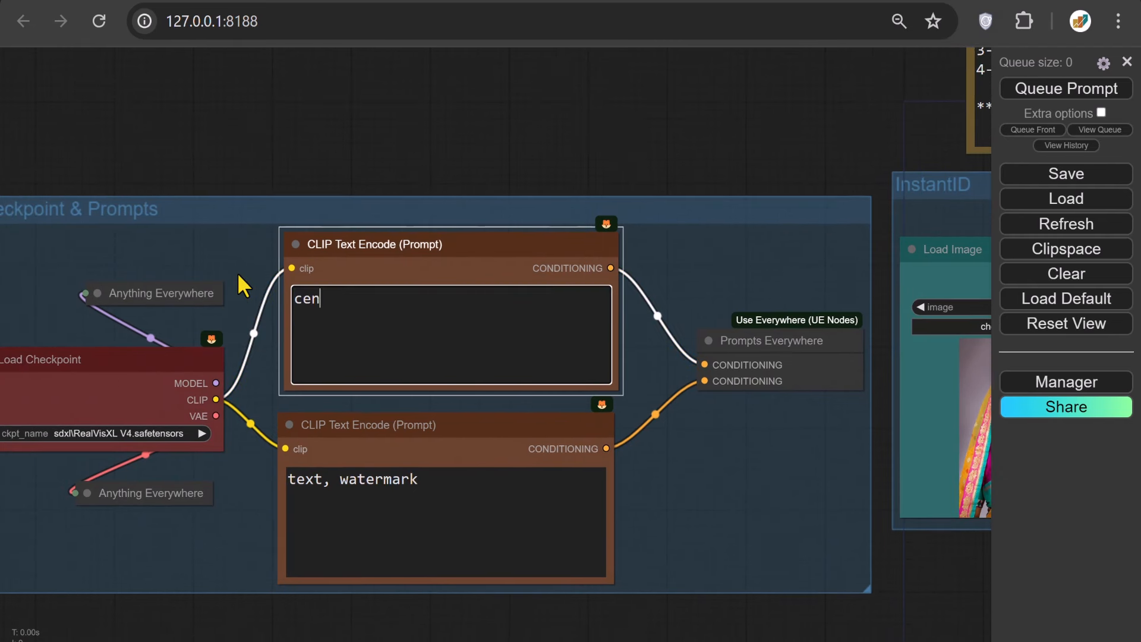
text(tered, portra)
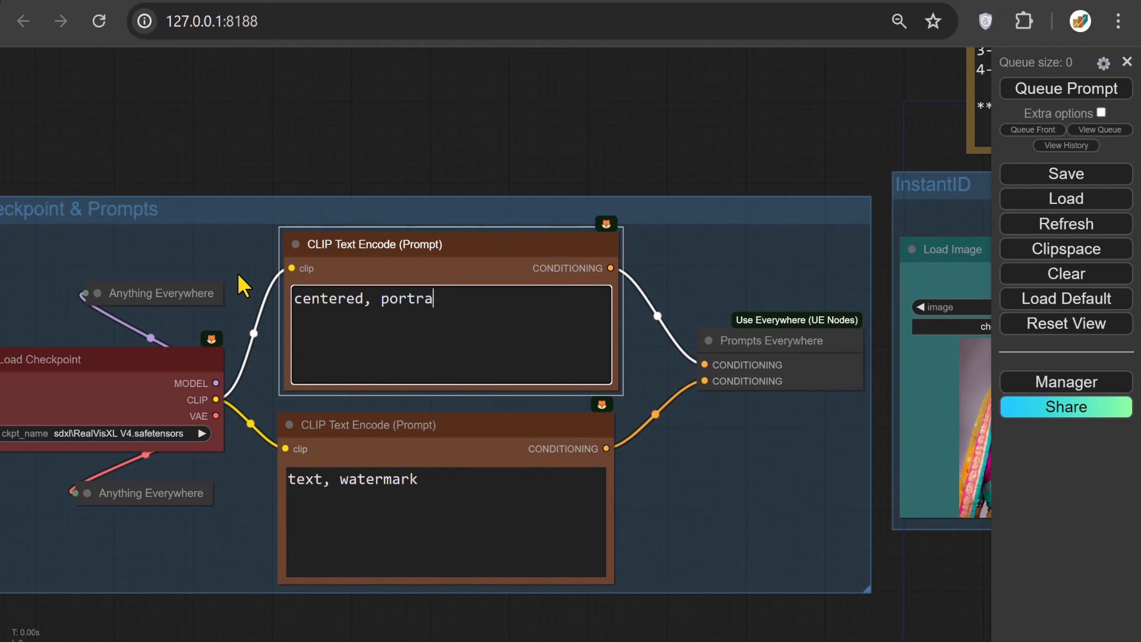
text(it photo of woman)
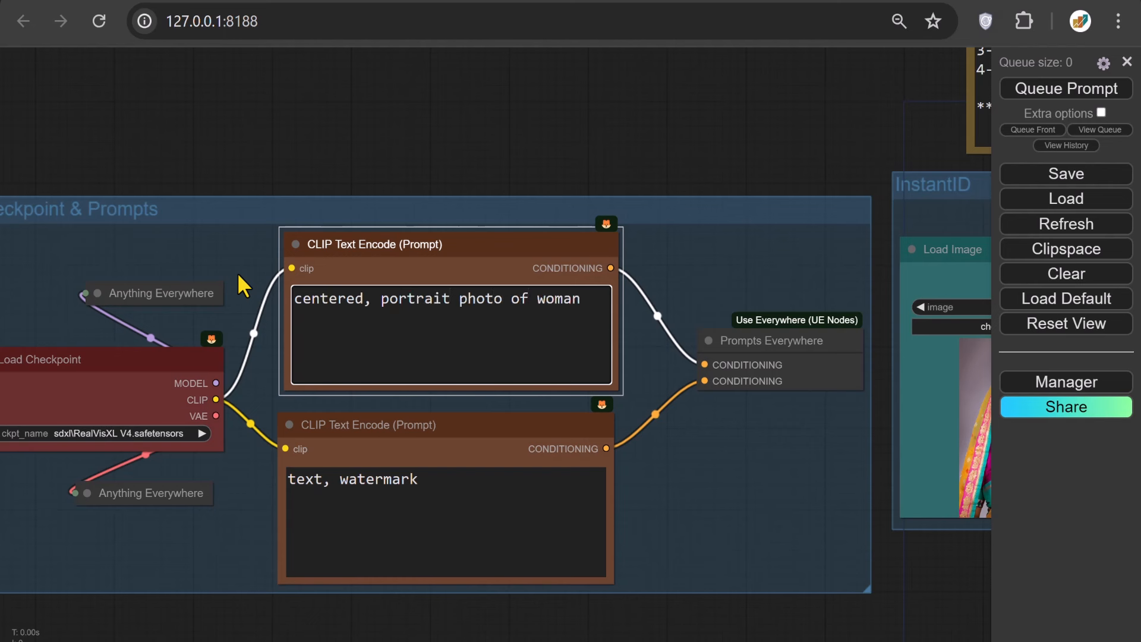
text(, open jacket, sweater,)
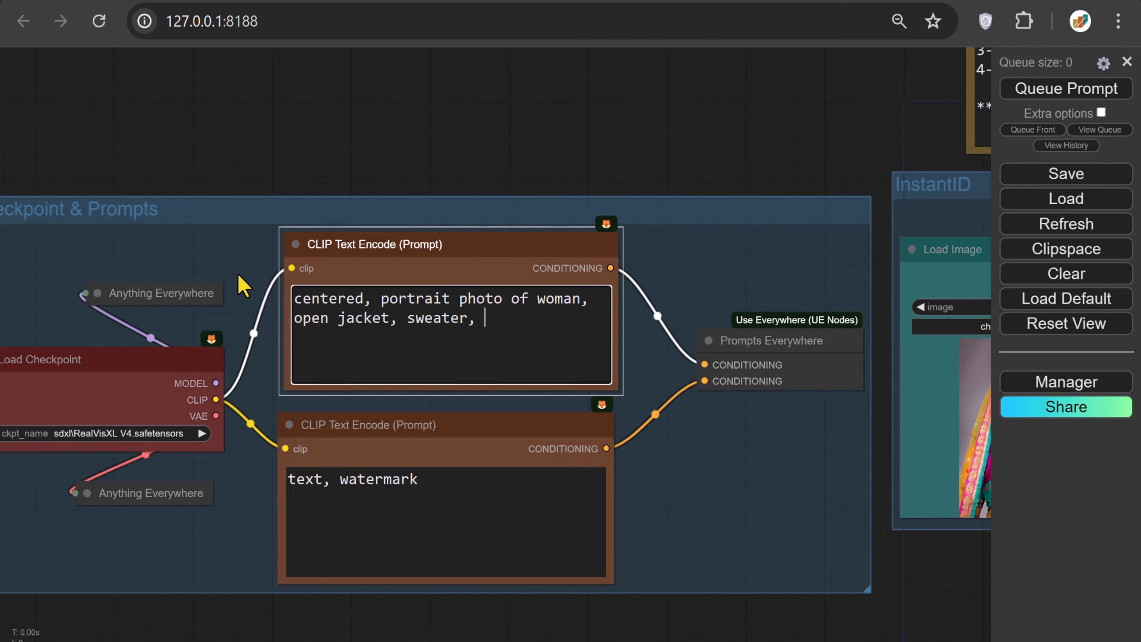
text( natural skin)
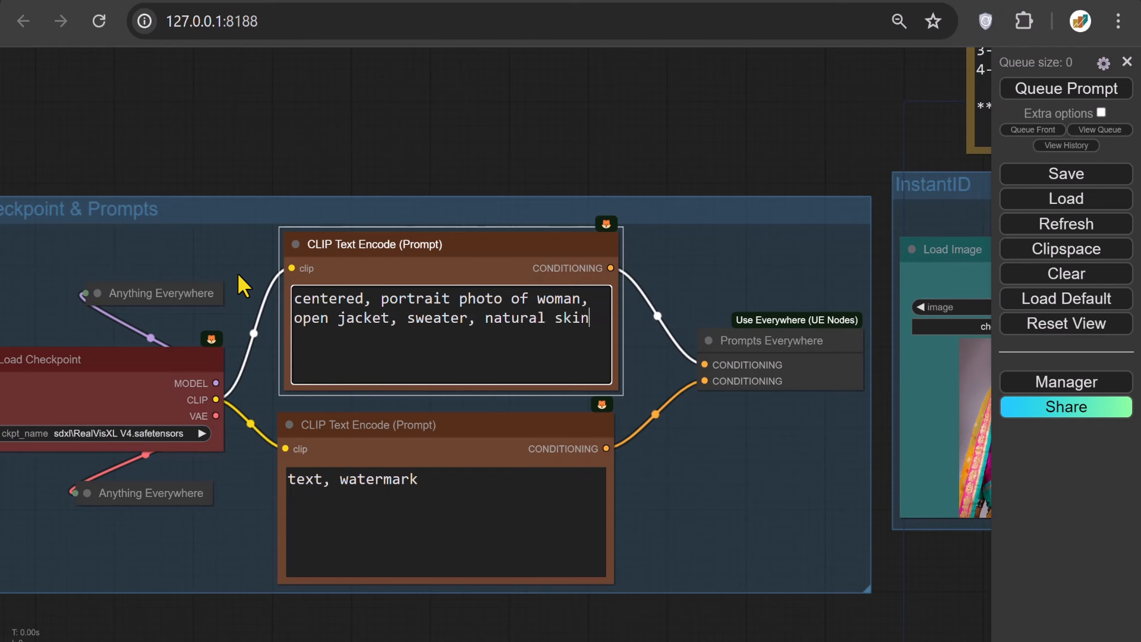
- Replace the negative prompt in the lower CLIP Text Encode node with "render, drawing, anime, bad photo, bad photography"
click(448, 481)
drag(449, 481, 254, 479)
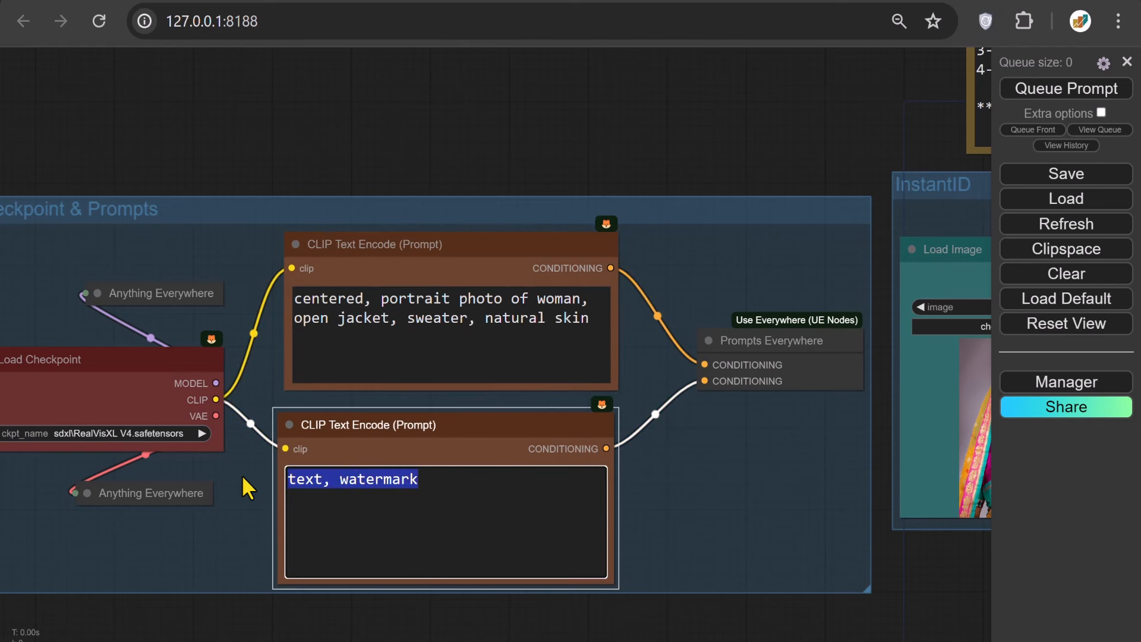
text(render, draw)
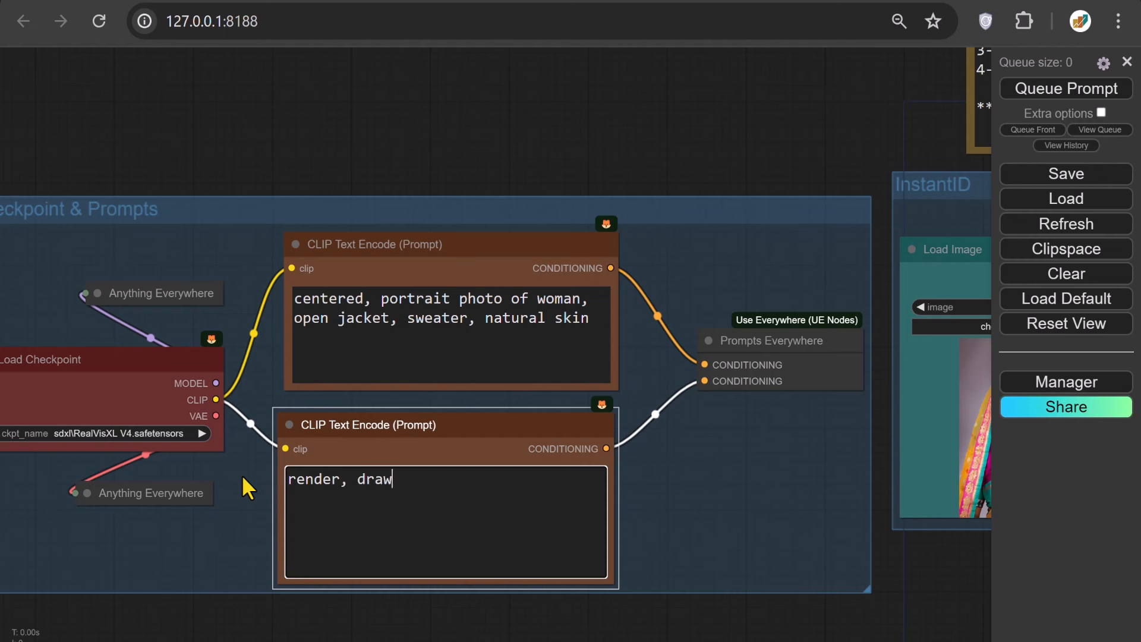
text(ing, anime, ba)
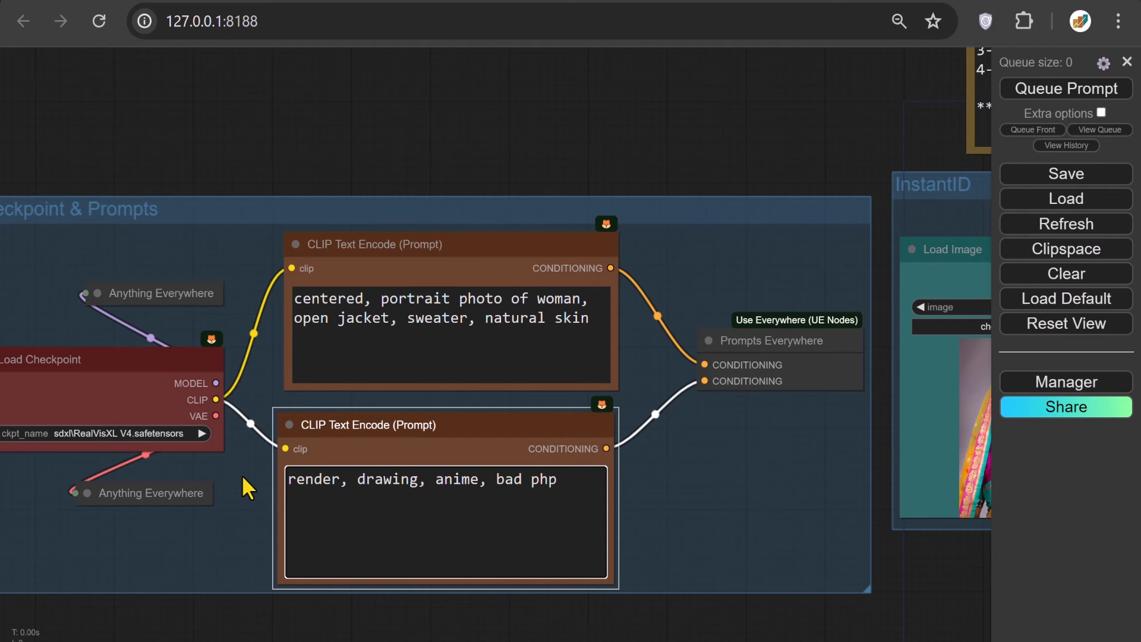
text(d photo, bad photography)
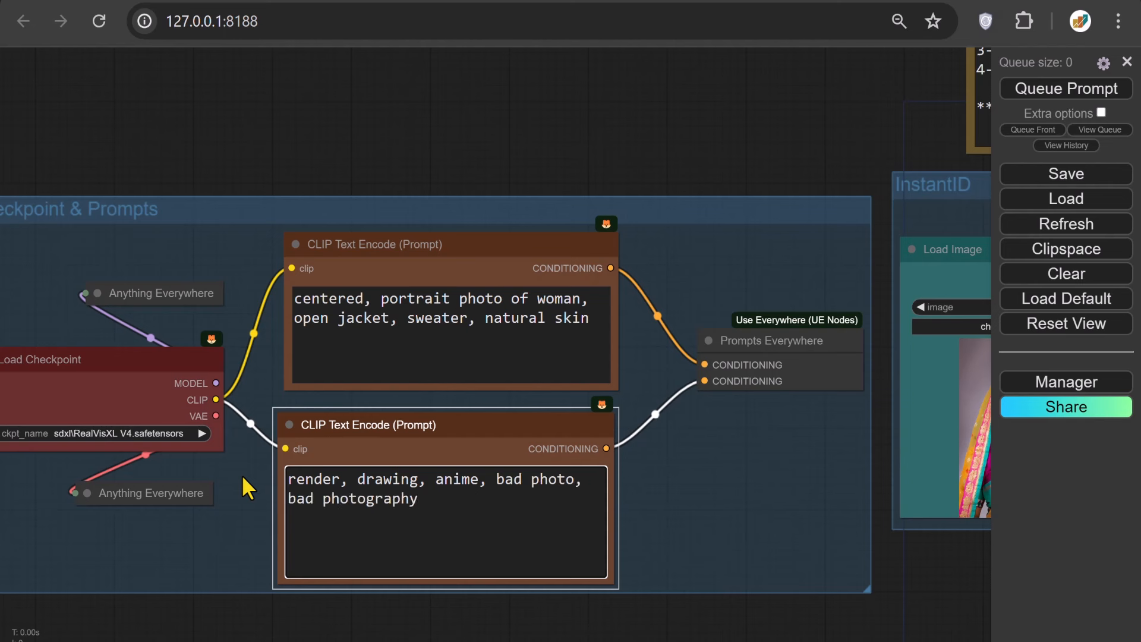
- Generate a portrait with the new prompts and inspect the result in the Save Image node
drag(764, 618, 96, 568)
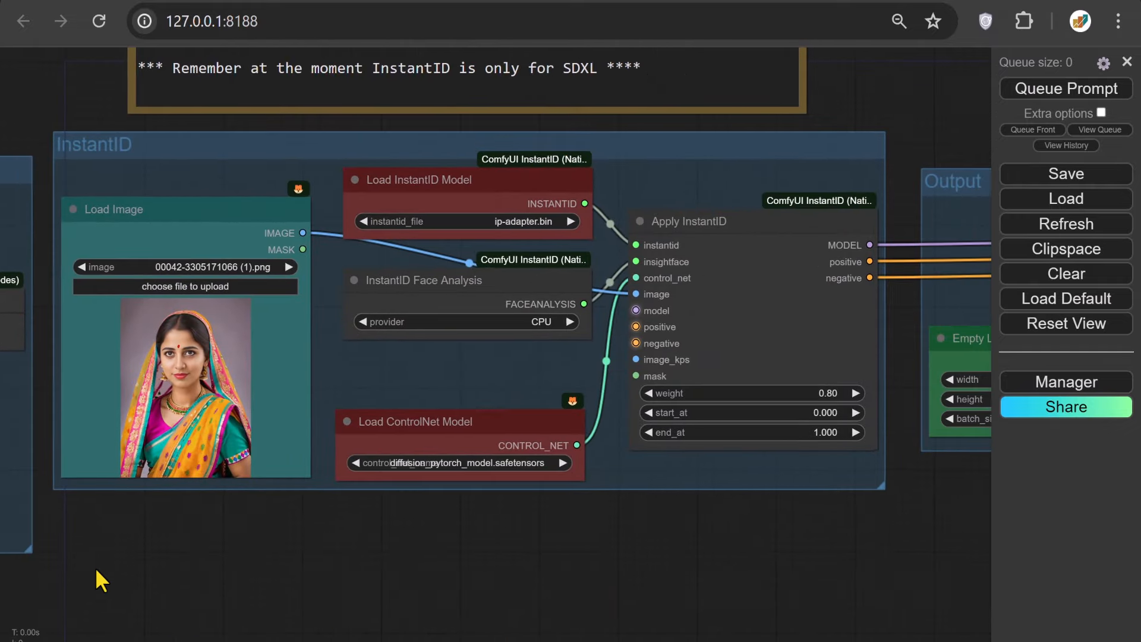
drag(947, 528, 36, 537)
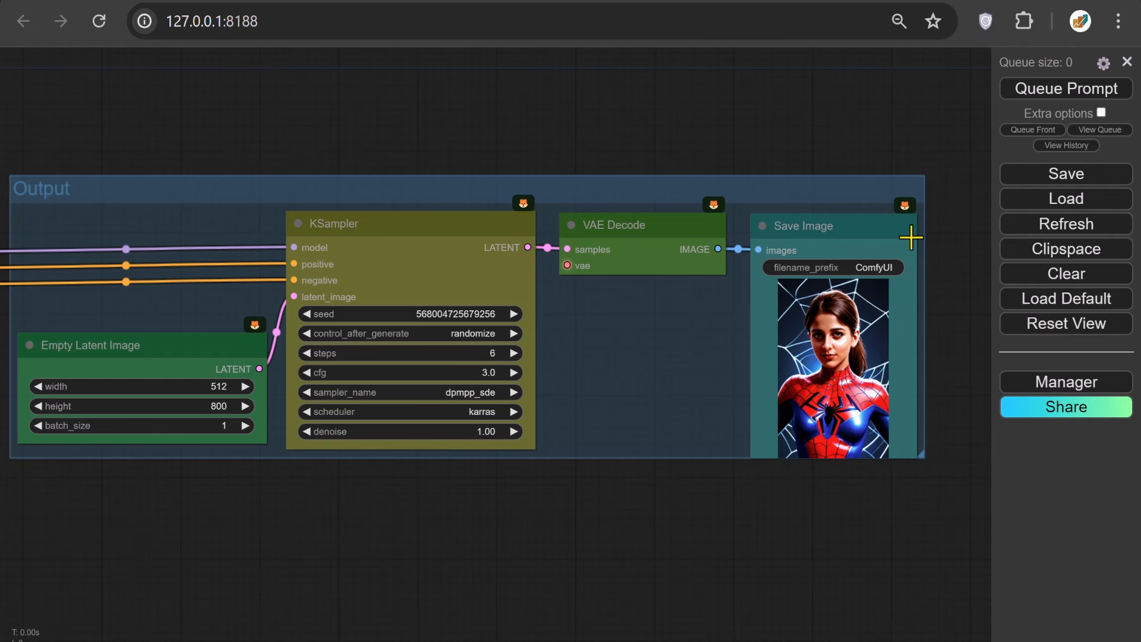
click(1017, 90)
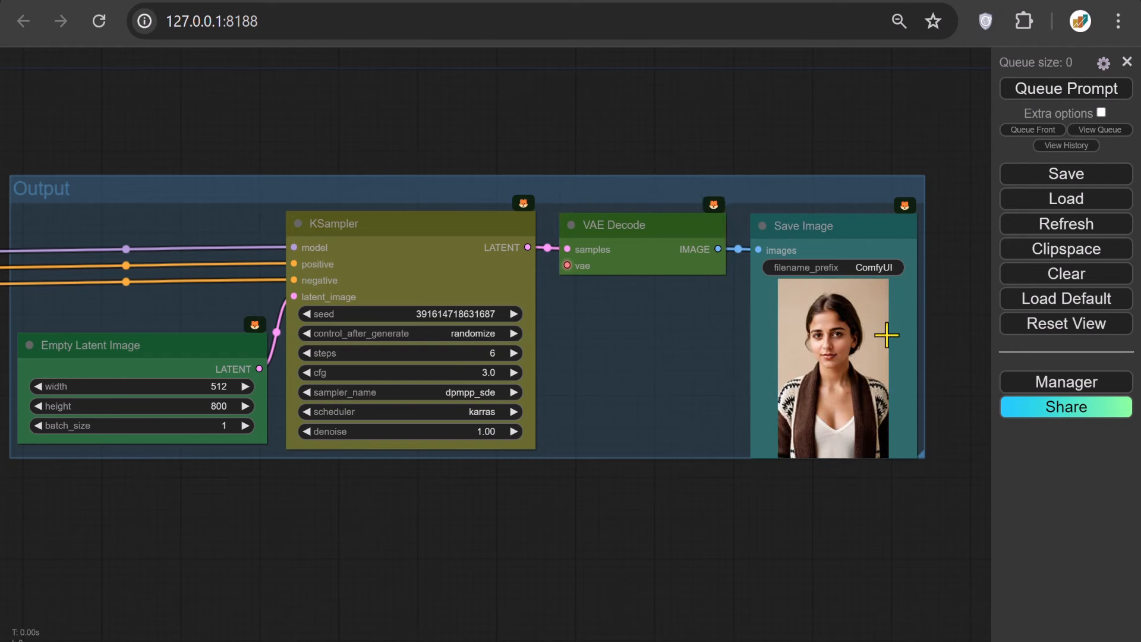
scroll(845, 351, up, 4)
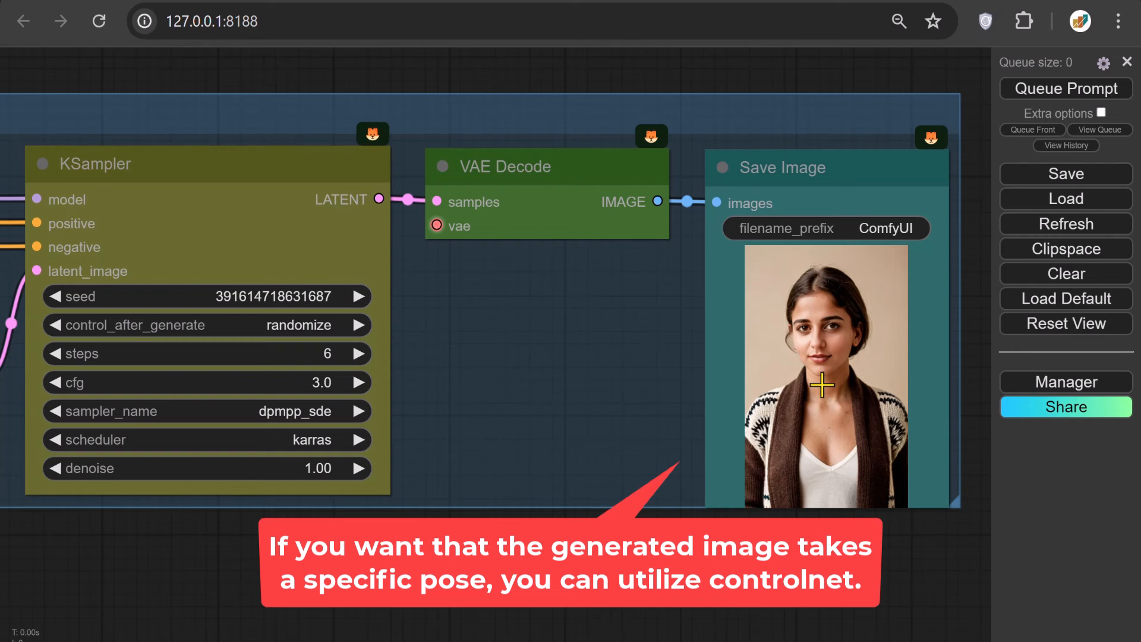
scroll(822, 386, down, 4)
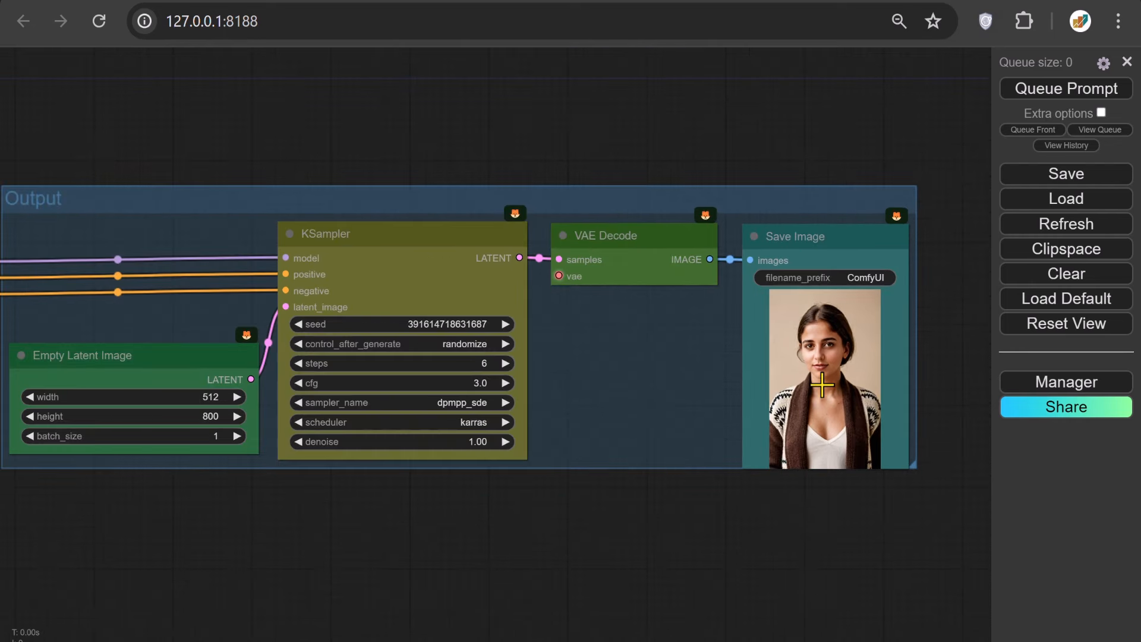
- Search for "controlnet" and add an Apply ControlNet (Advanced) node in the empty area below the InstantID group
drag(202, 590, 963, 340)
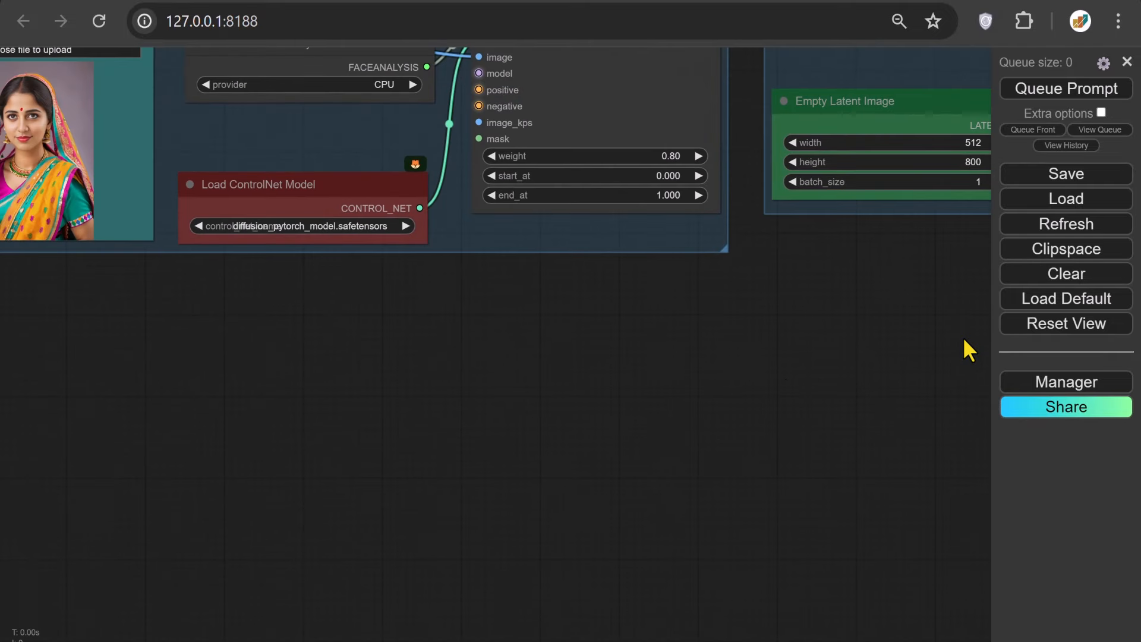
double_click(702, 357)
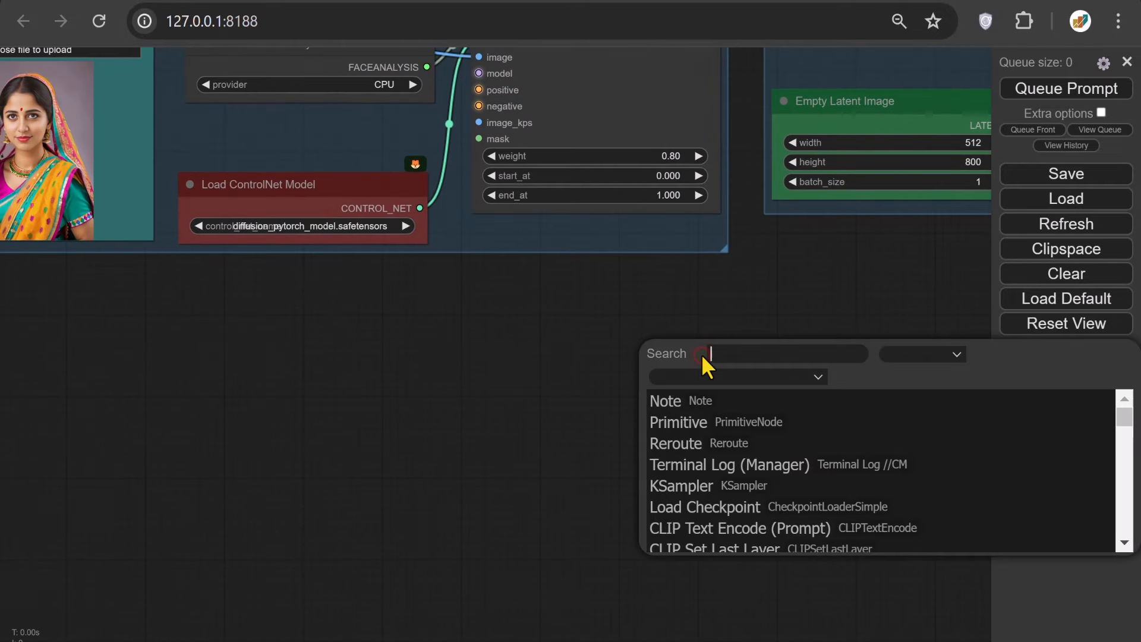
text(contr)
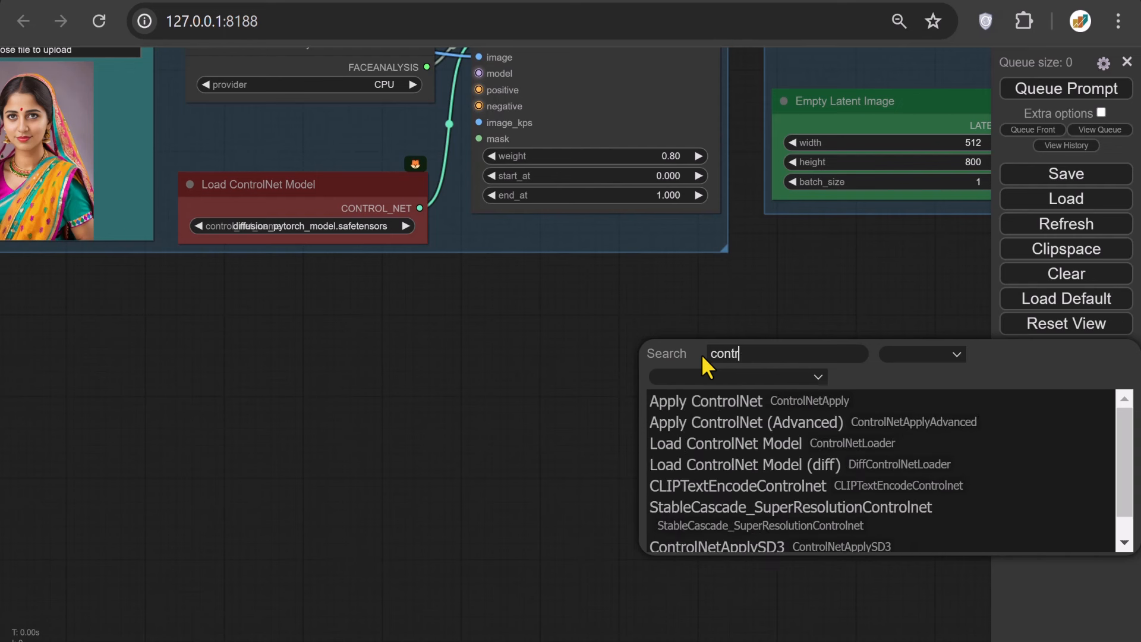
text(olnet)
click(736, 424)
- Add a Load ControlNet Model node linked to the control_net input of Apply ControlNet (Advanced) and place it beside that node
drag(709, 400, 548, 322)
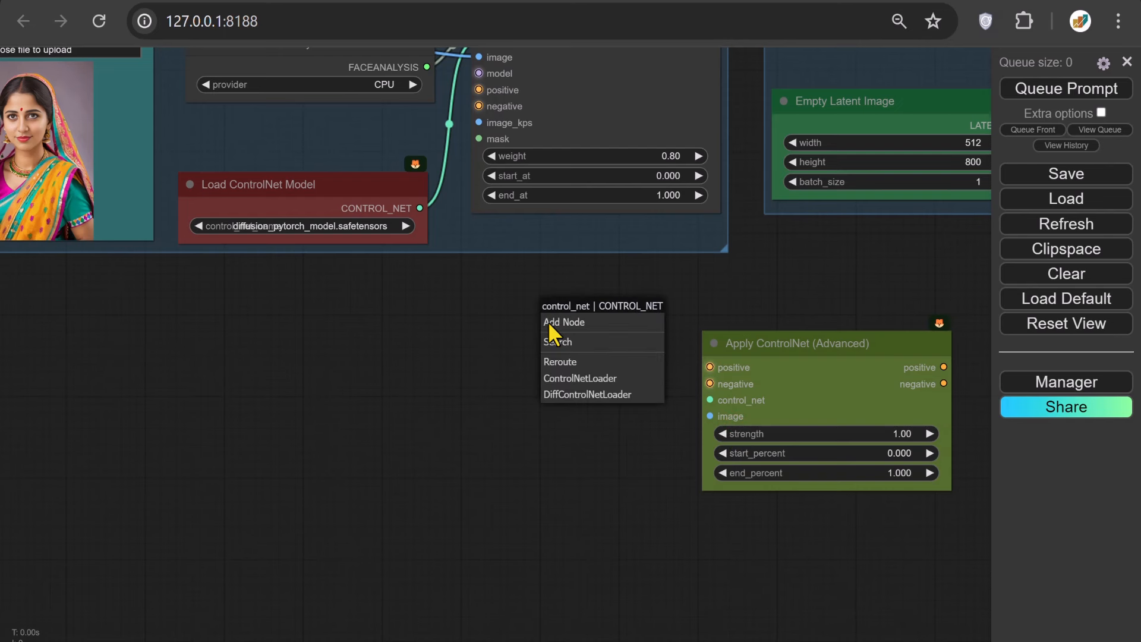
click(571, 380)
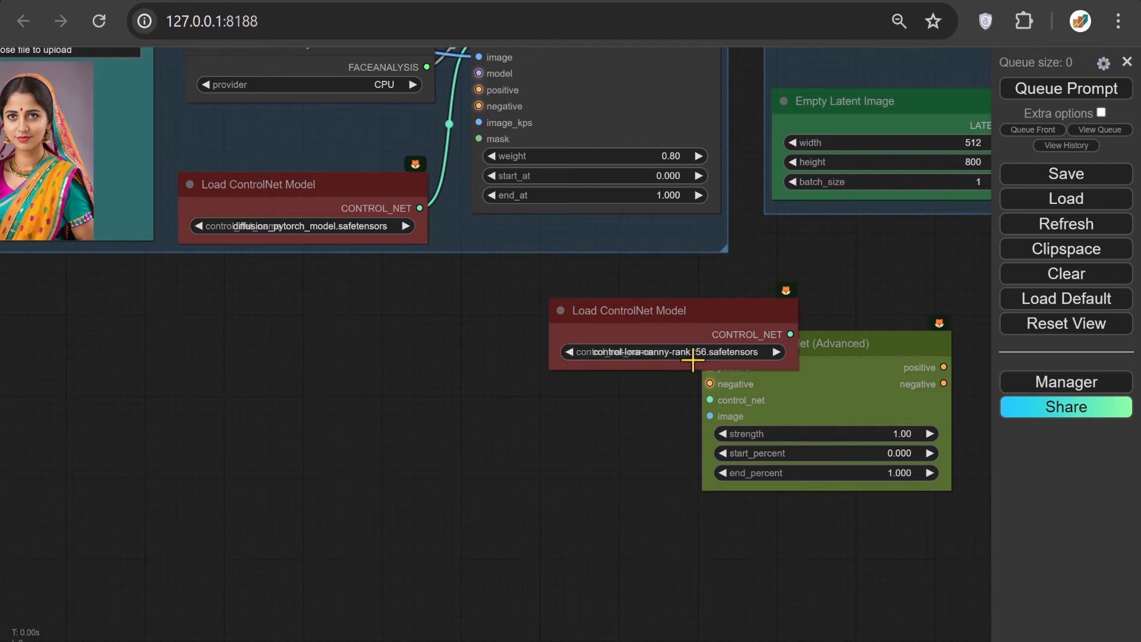
drag(731, 309, 533, 312)
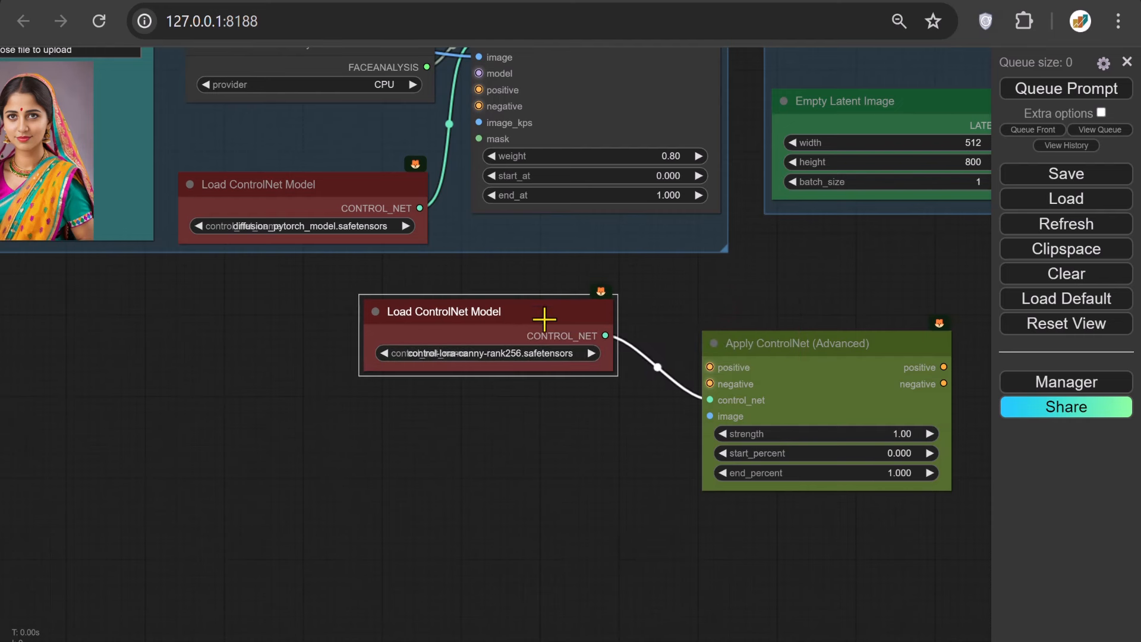
- Load the sdxl\t2i-adapter-openpose-sdxl-1.0.safetensors model in the new ControlNet loader and widen the node to fit the file name
click(544, 353)
scroll(545, 355, down, 5)
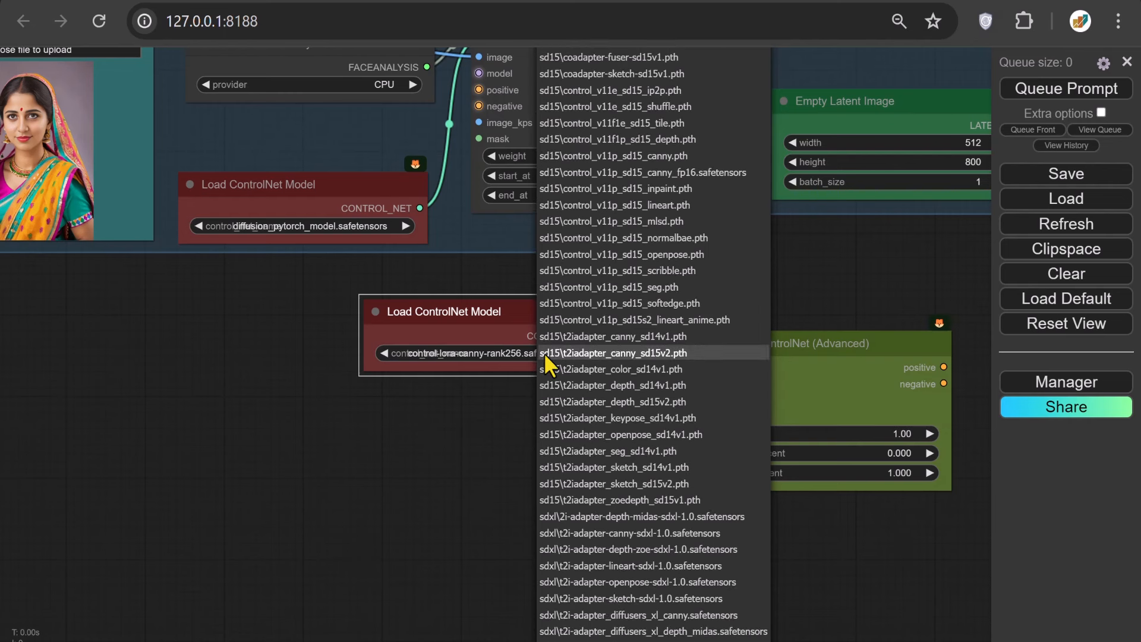
scroll(543, 353, down, 4)
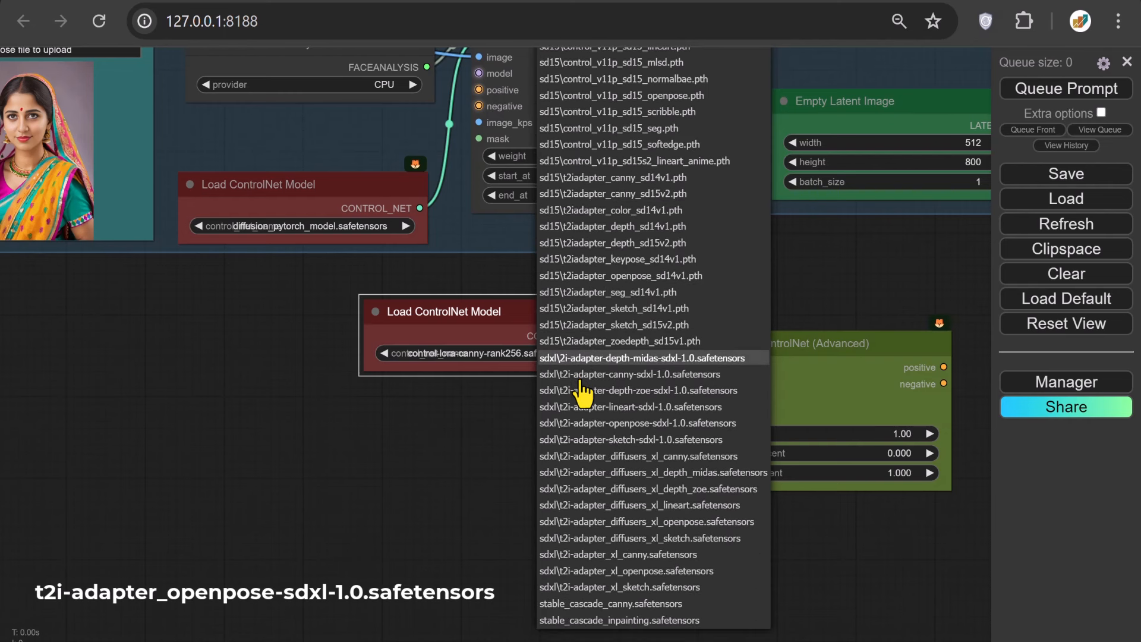
click(623, 425)
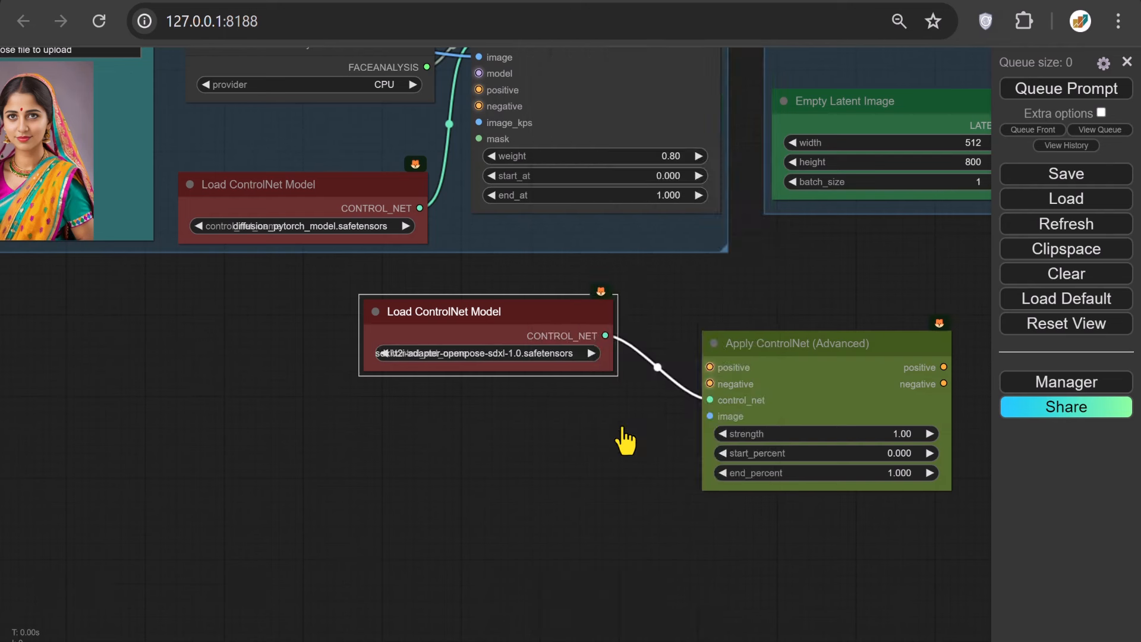
drag(612, 373, 720, 376)
drag(624, 306, 509, 304)
- Add an AIO Aux Preprocessor node linked to the image input of Apply ControlNet (Advanced) and place it below the ControlNet loader
drag(710, 416, 543, 476)
click(553, 498)
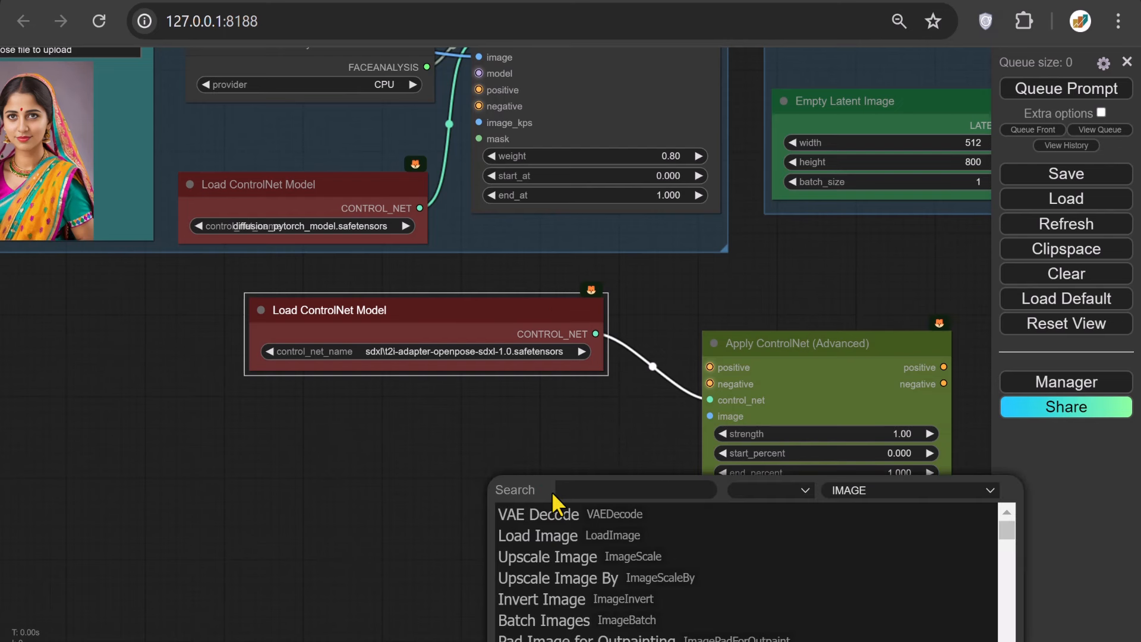
text(AIO)
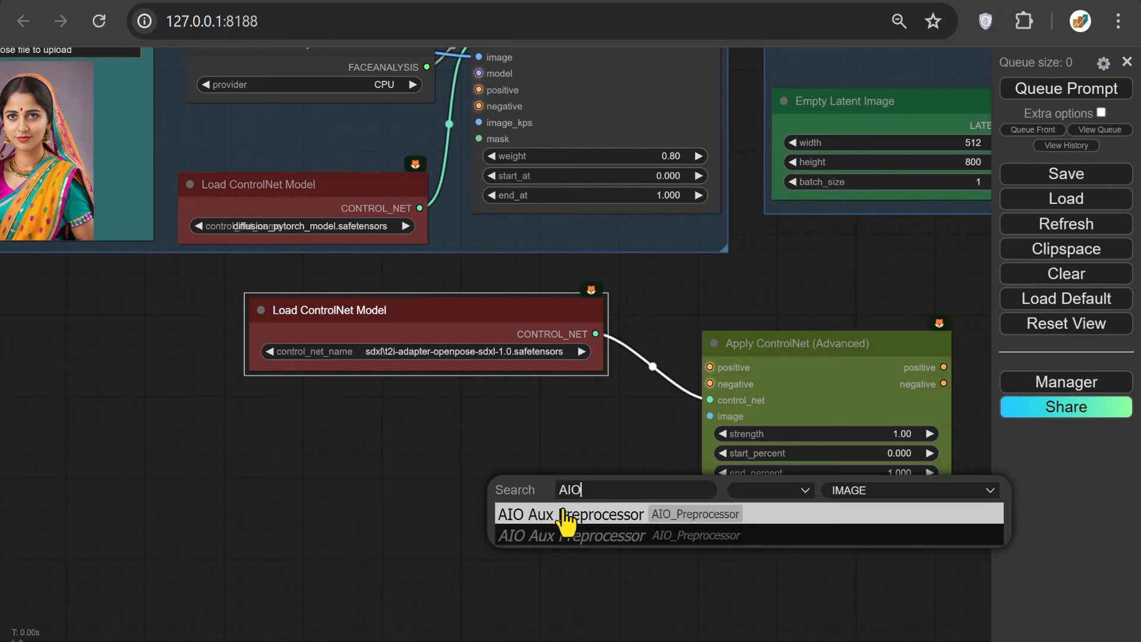
click(561, 518)
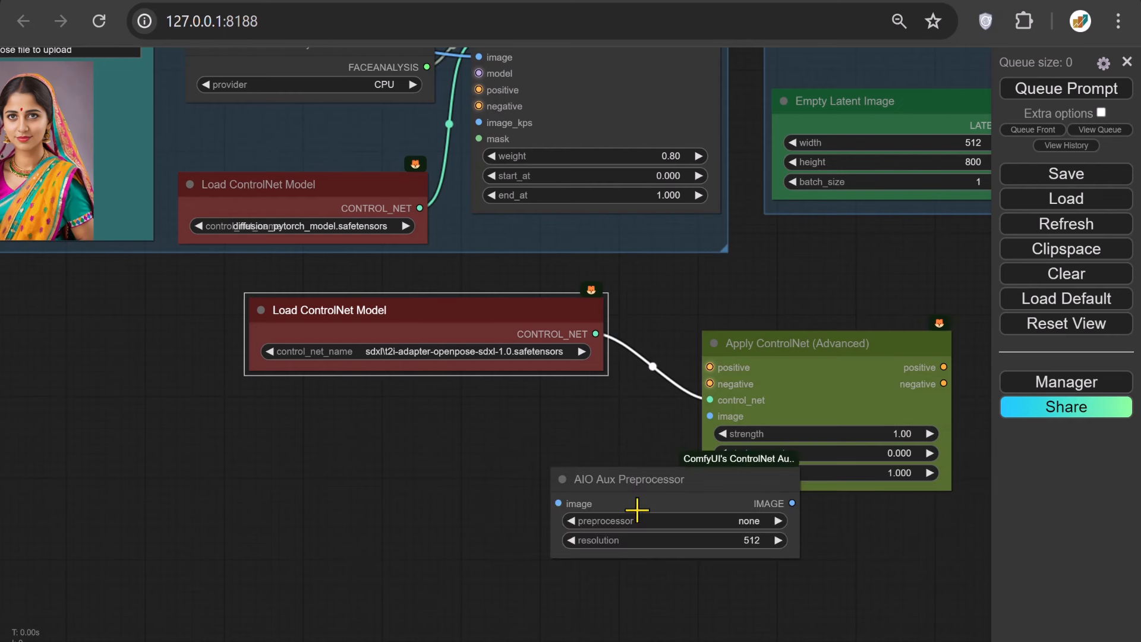
drag(682, 486, 485, 453)
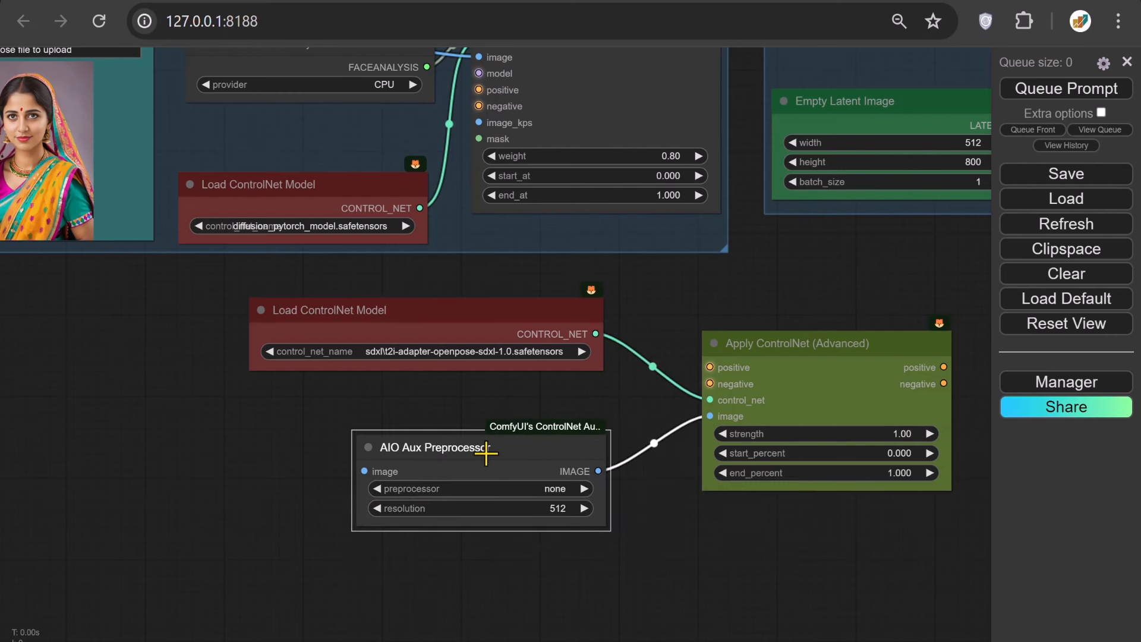
- Set the AIO Aux Preprocessor to DWPreprocessor and attach a Preview Image node to its IMAGE output
click(523, 488)
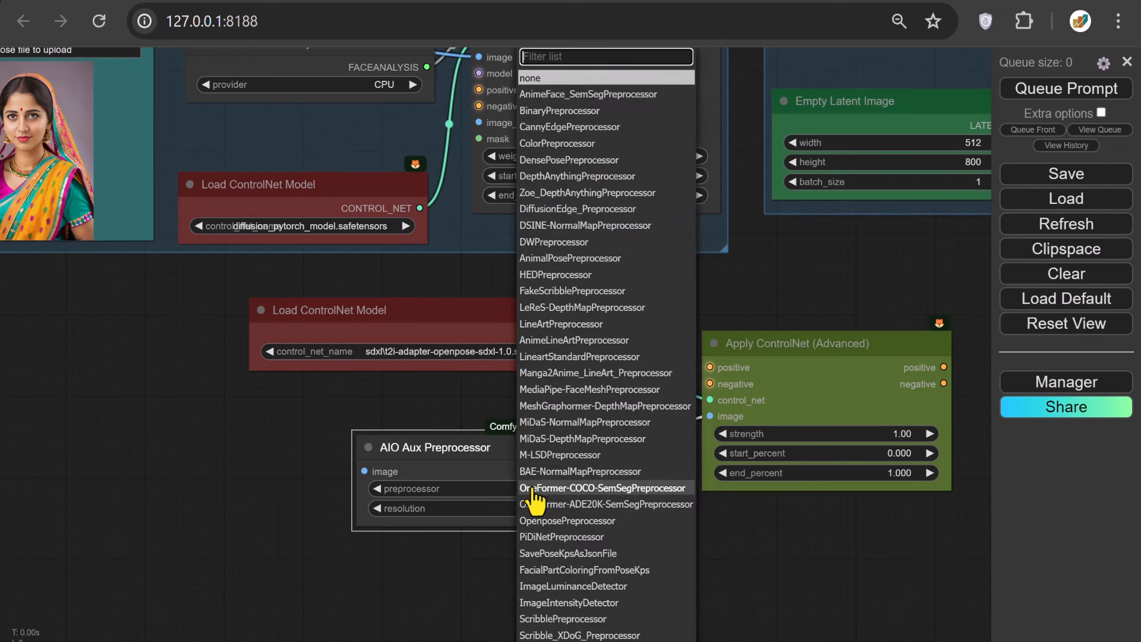
click(558, 244)
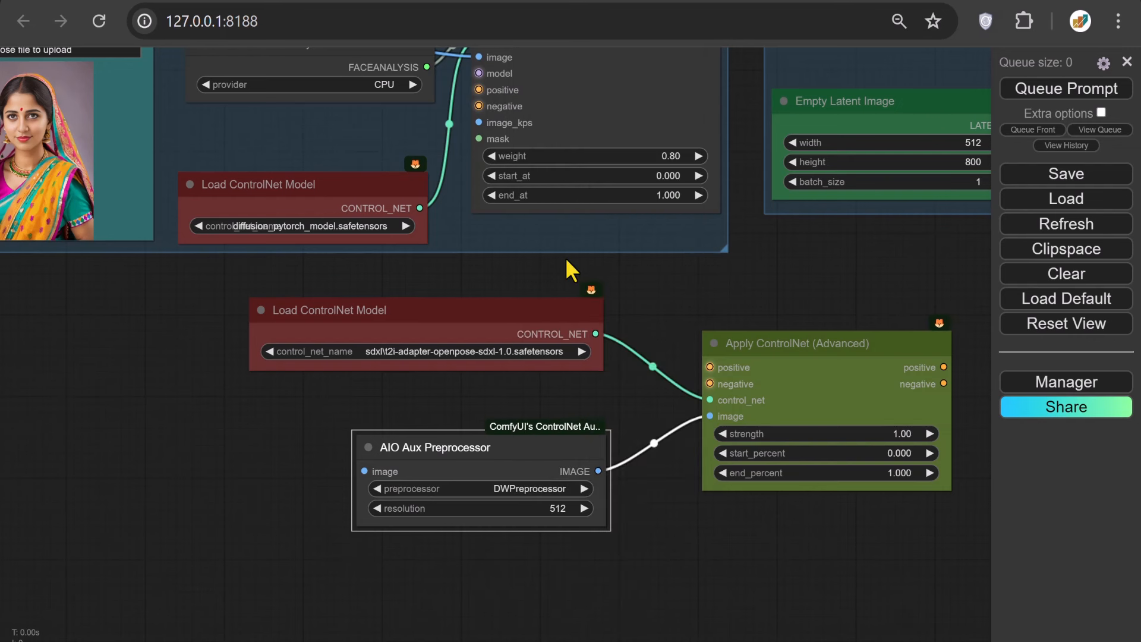
drag(598, 472, 706, 509)
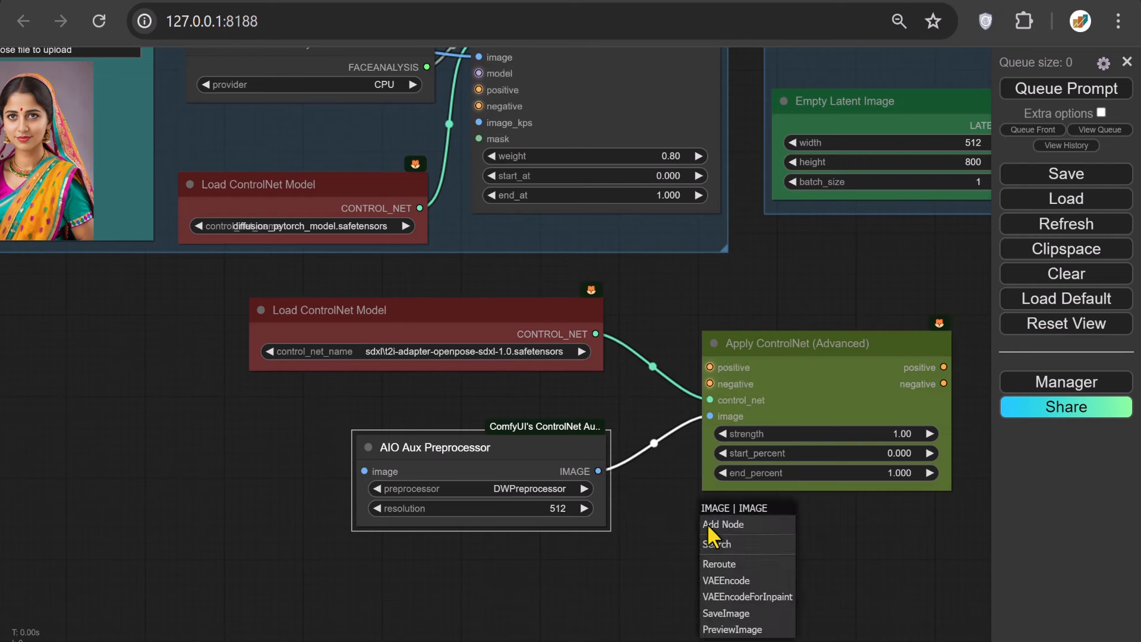
click(739, 630)
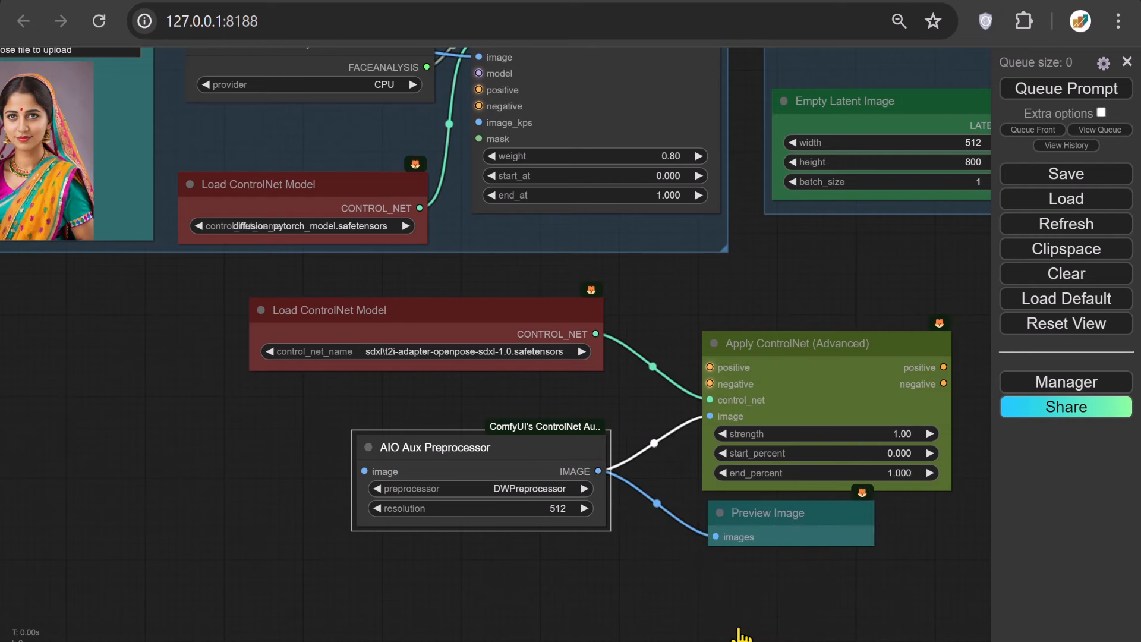
- Feed the AIO Aux Preprocessor from a new Load Image node containing Girl Pose.jpg, placed to the left of the ControlNet loader
drag(223, 574, 310, 587)
drag(394, 609, 654, 636)
drag(791, 524, 452, 390)
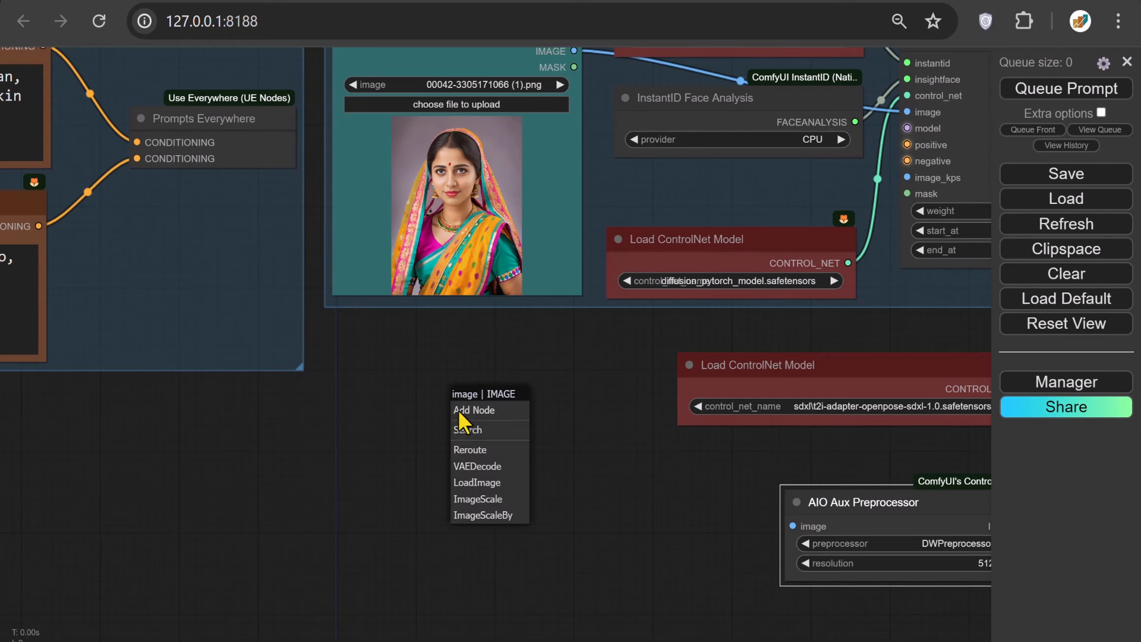
click(481, 482)
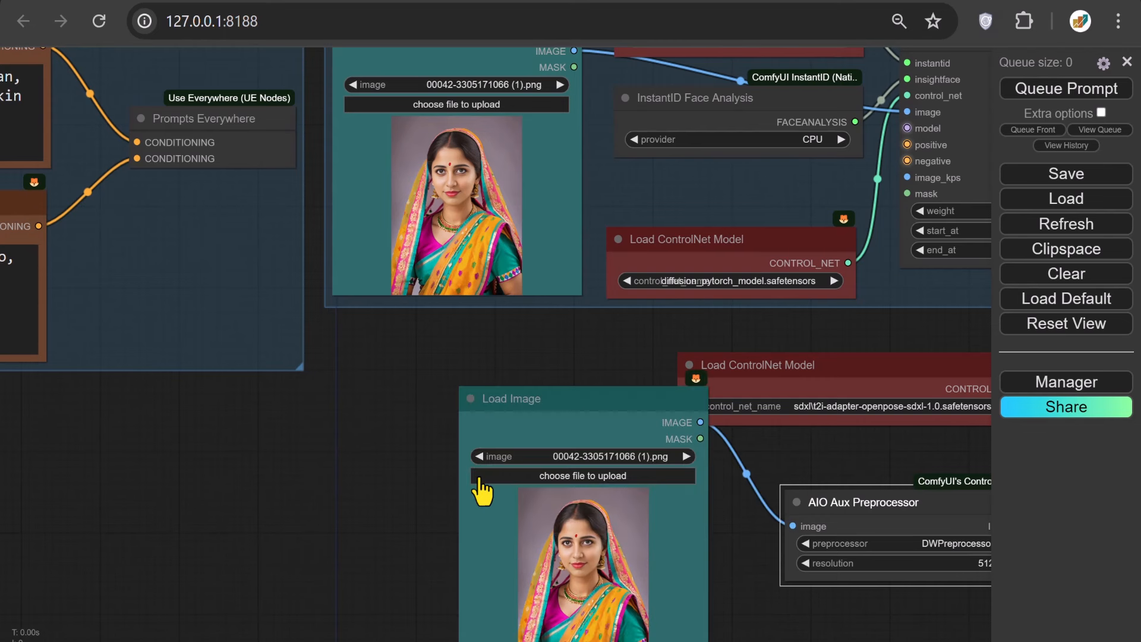
click(543, 478)
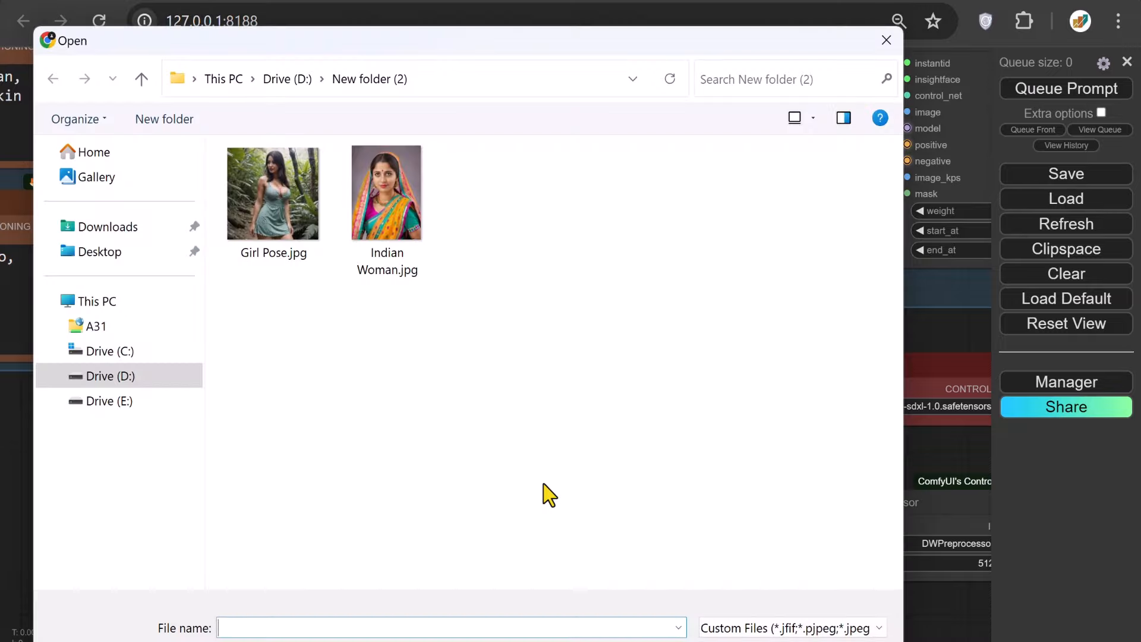
click(282, 199)
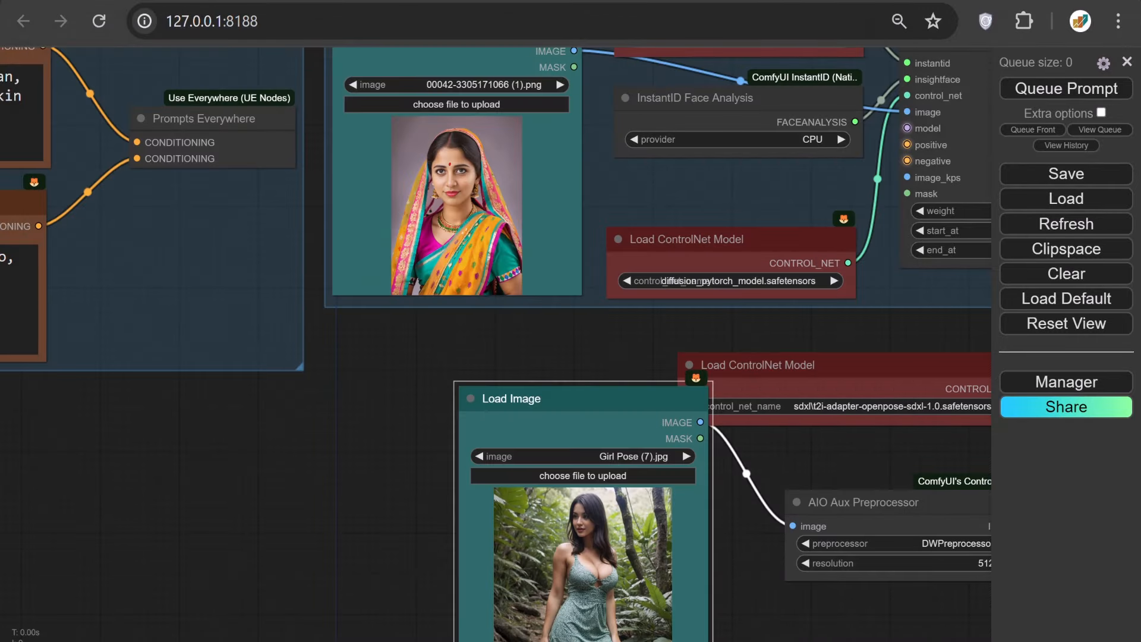
drag(633, 389, 568, 360)
- Add a group below the InstantID group and fit it around the new pose image and ControlNet nodes
right_click(185, 423)
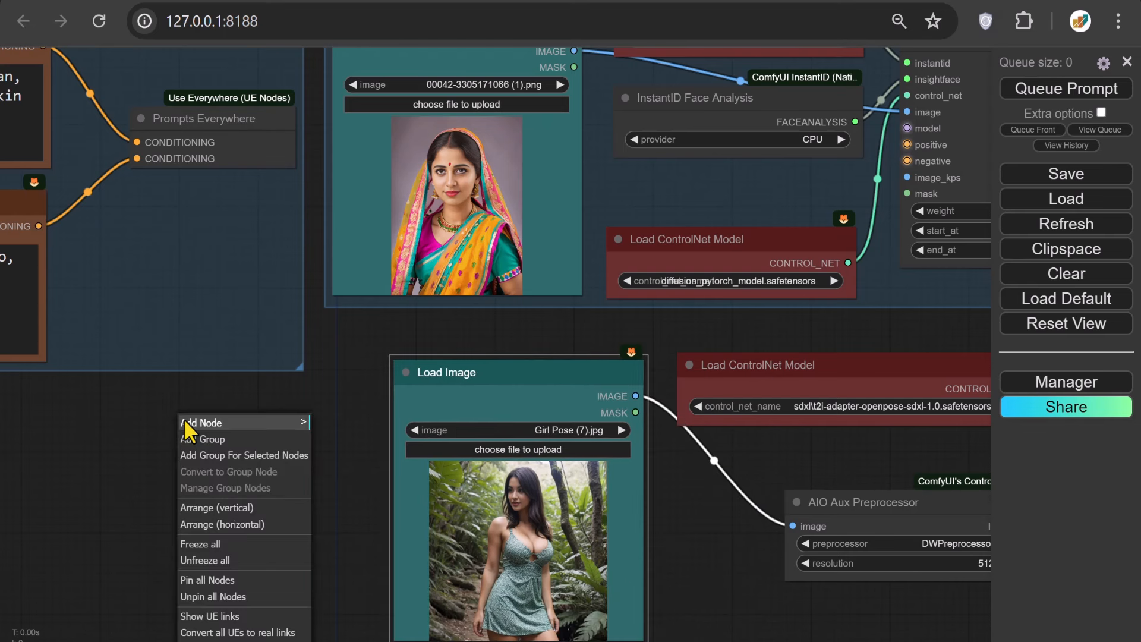
click(202, 440)
drag(266, 456, 305, 418)
drag(357, 459, 950, 639)
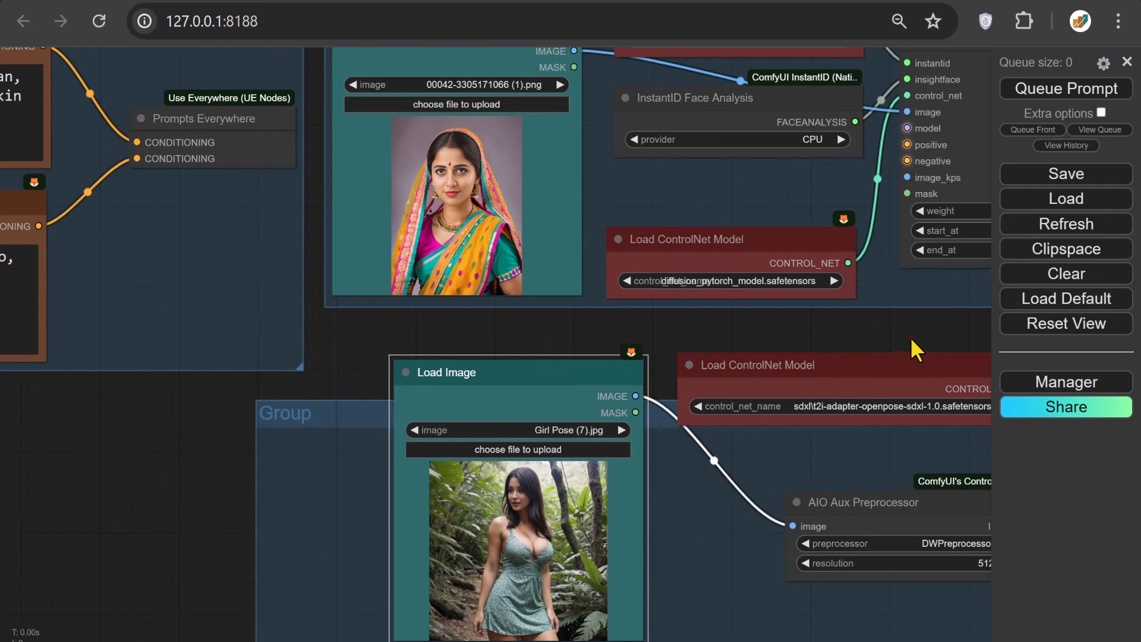
drag(910, 337, 466, 340)
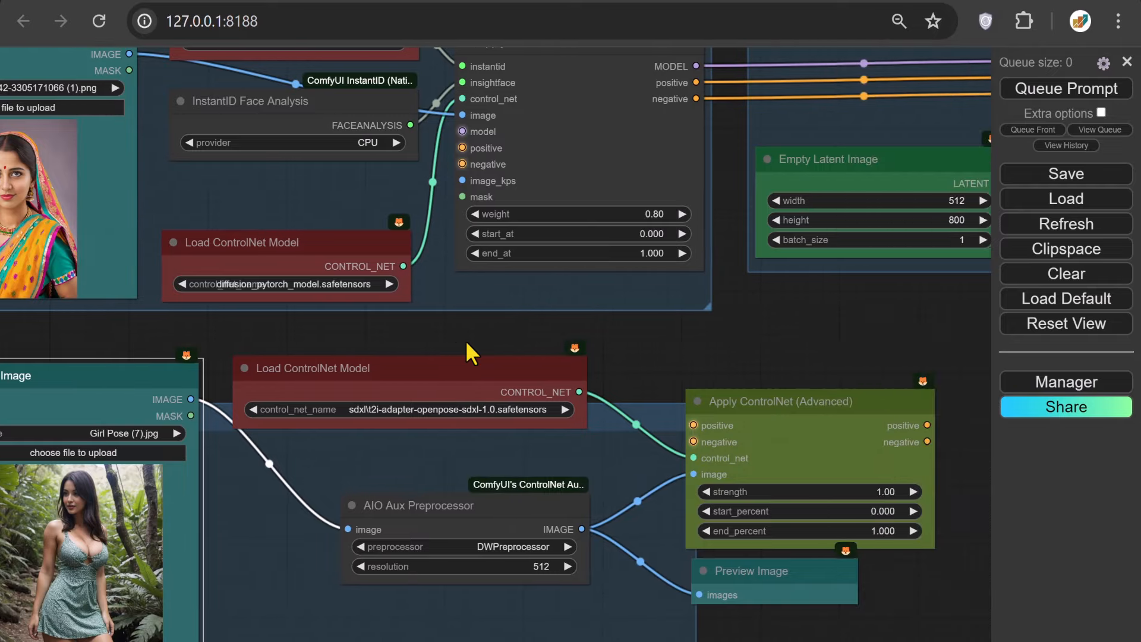
right_click(621, 440)
click(635, 420)
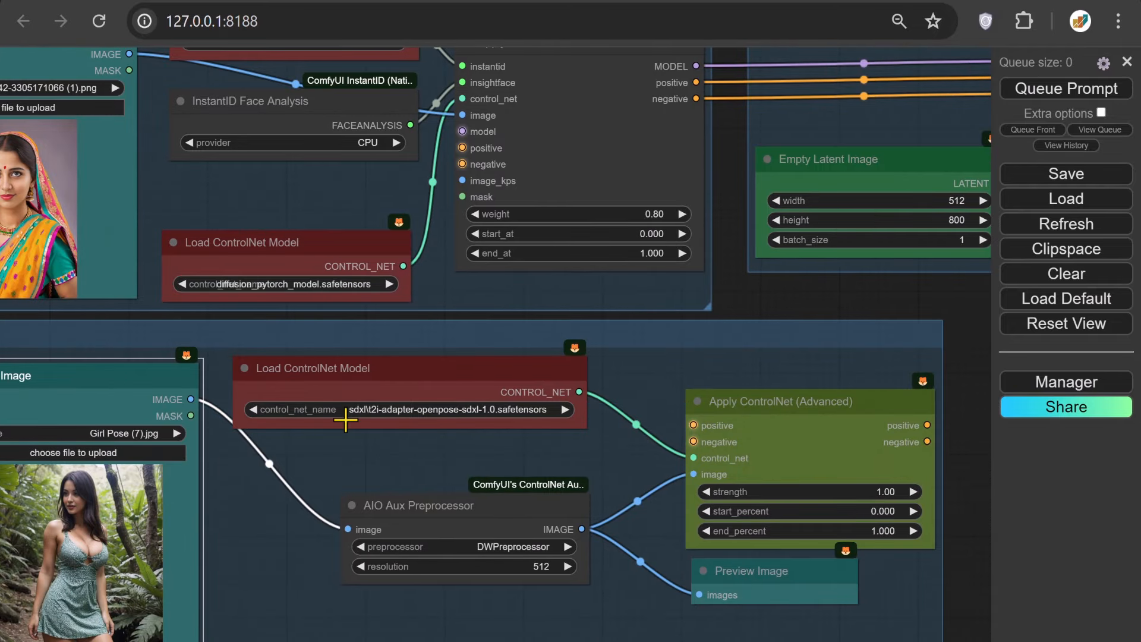
- Connect the pose image to Apply InstantID's image_kps input and shift the Output and ControlNet groups further right on the canvas
drag(191, 399, 465, 181)
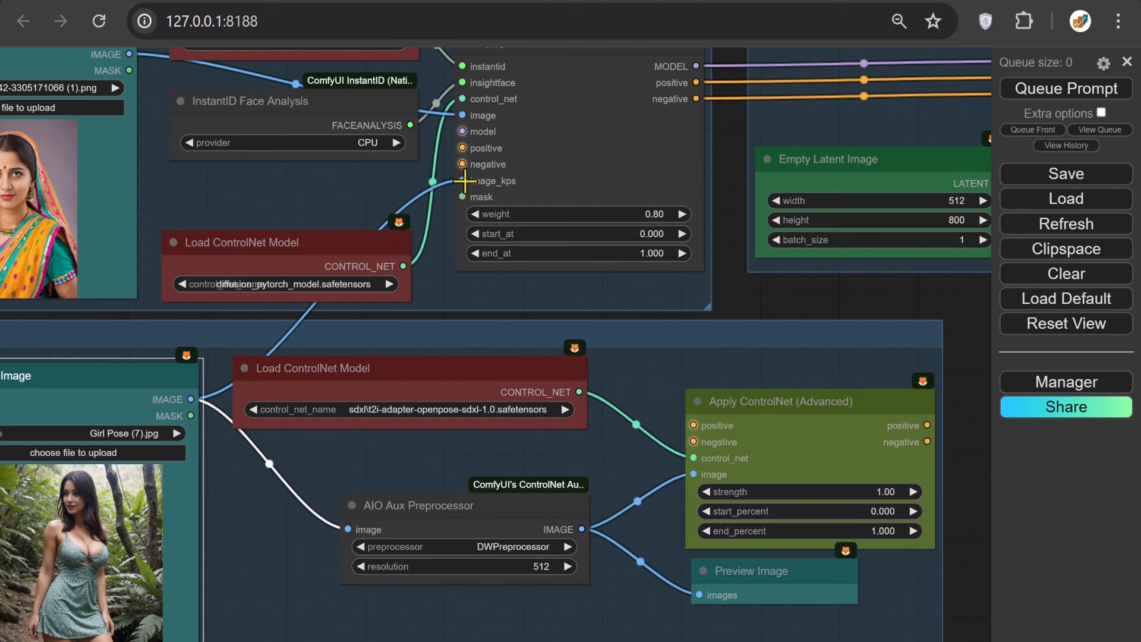
drag(853, 314, 501, 332)
drag(419, 95, 676, 97)
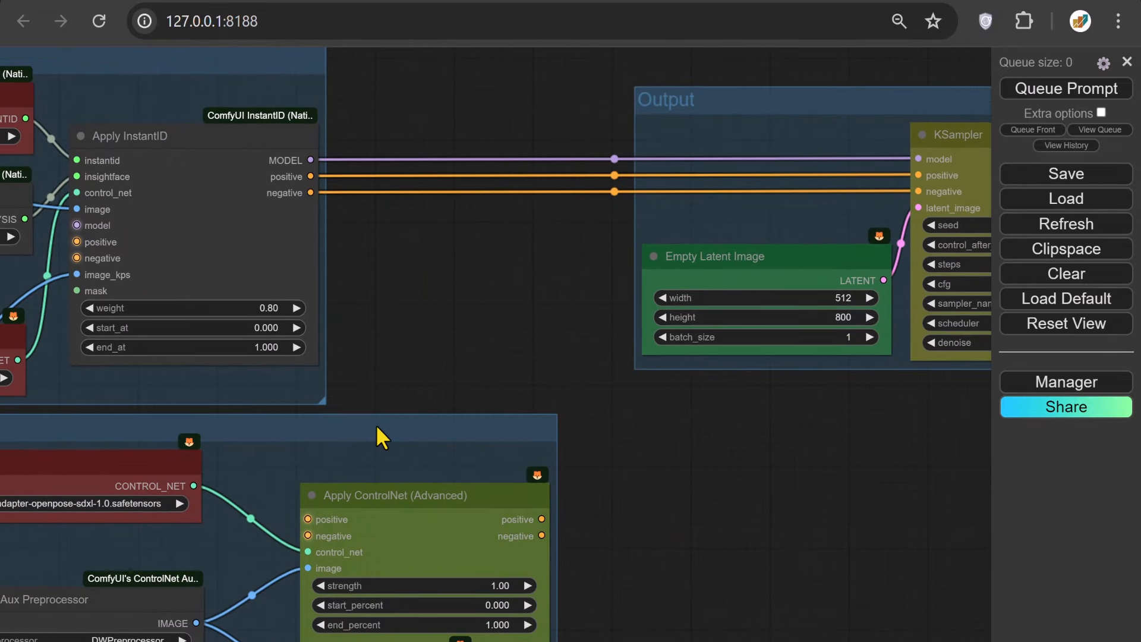
drag(375, 424, 466, 427)
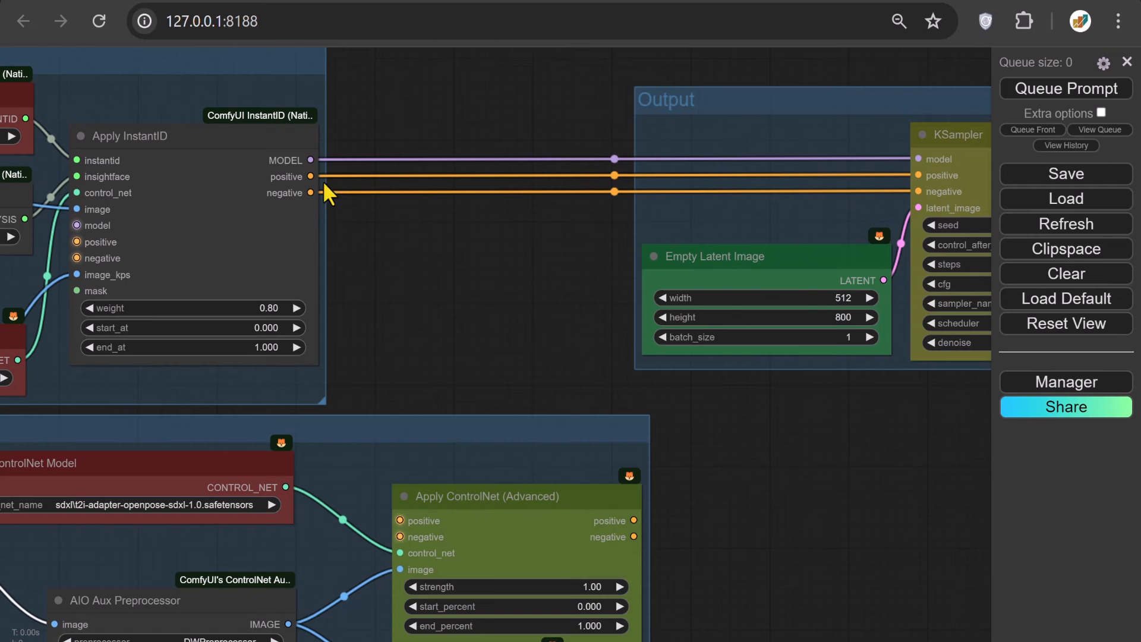
- Route Apply InstantID's positive and negative outputs through Apply ControlNet (Advanced) into the KSampler's positive and negative inputs
drag(310, 176, 401, 521)
drag(311, 192, 401, 536)
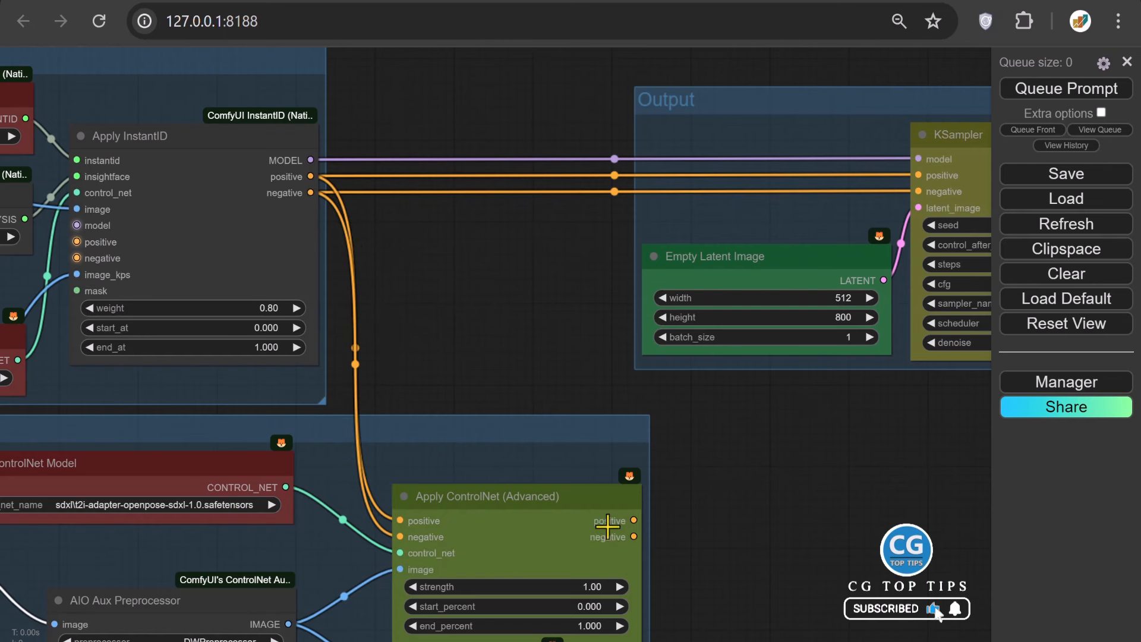
drag(633, 520, 918, 177)
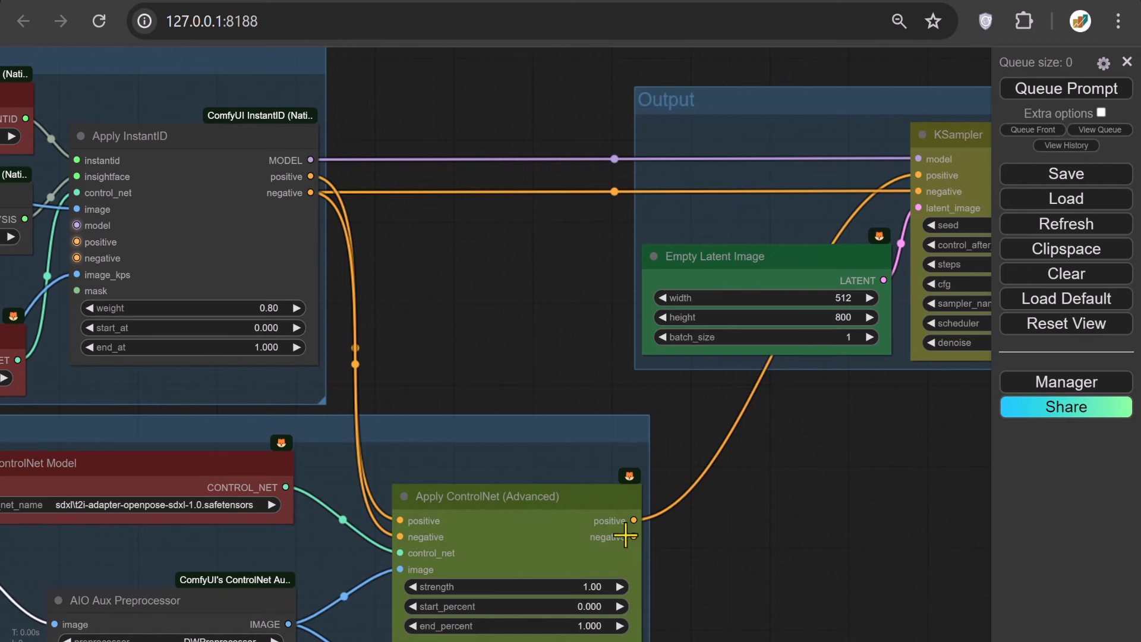
drag(625, 536, 918, 191)
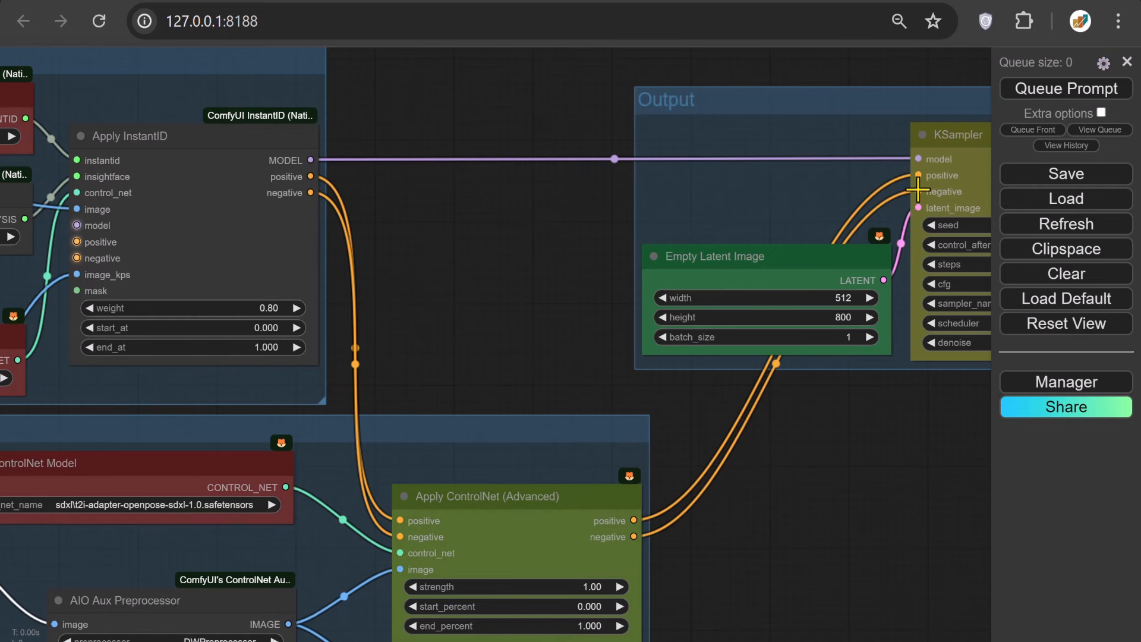
- Generate an image with the ControlNet pose applied and inspect the result in the Save Image node
scroll(813, 505, down, 4)
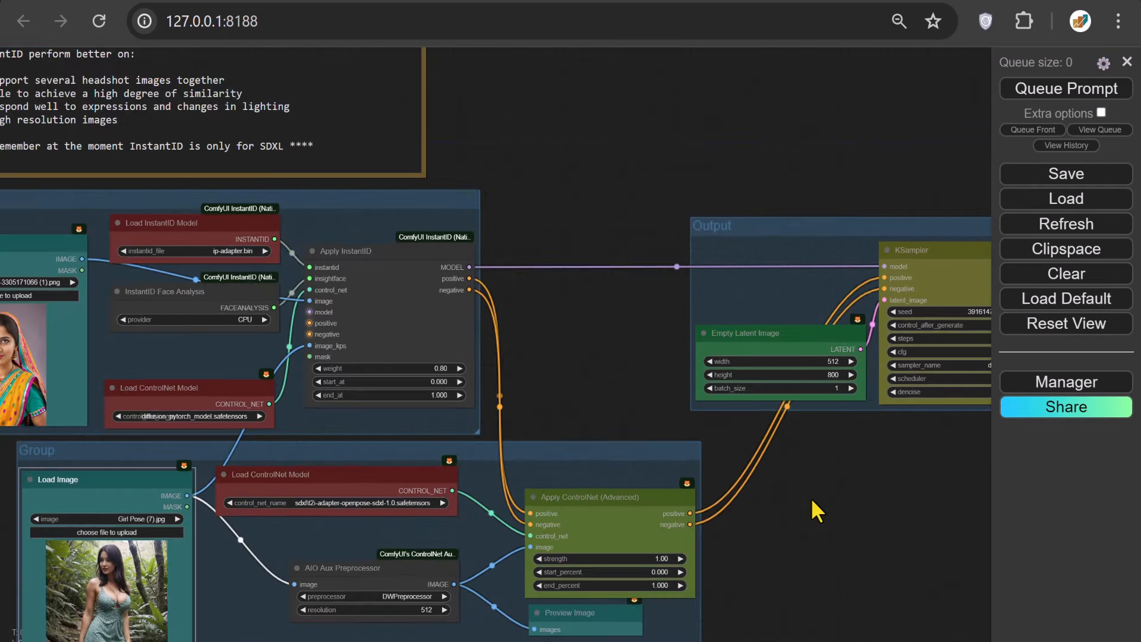
drag(872, 518, 486, 395)
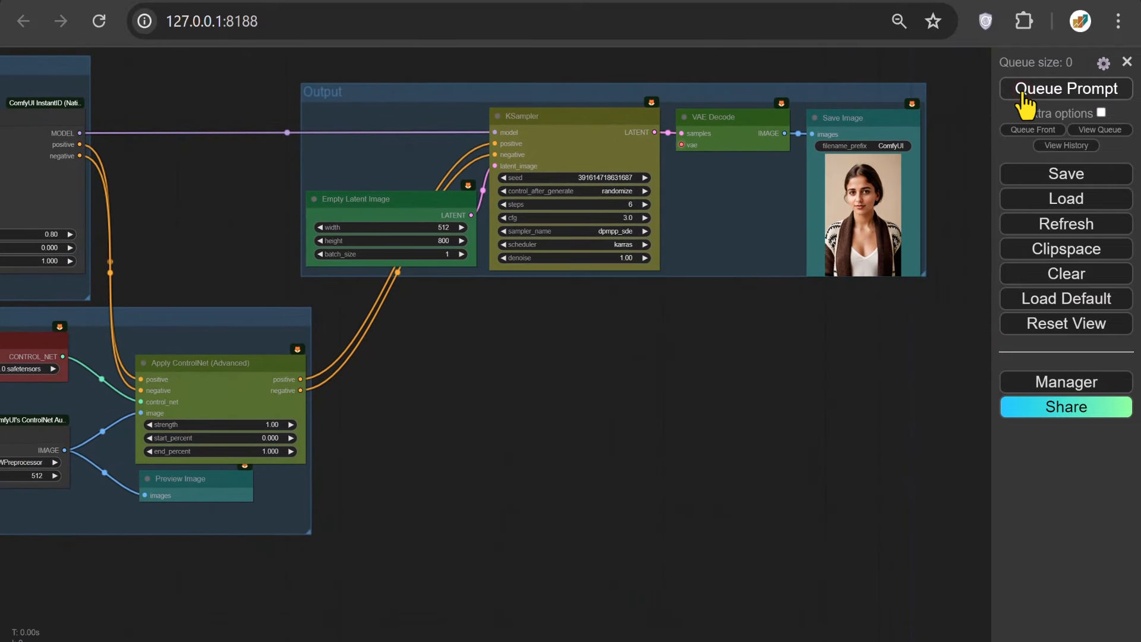
click(1025, 95)
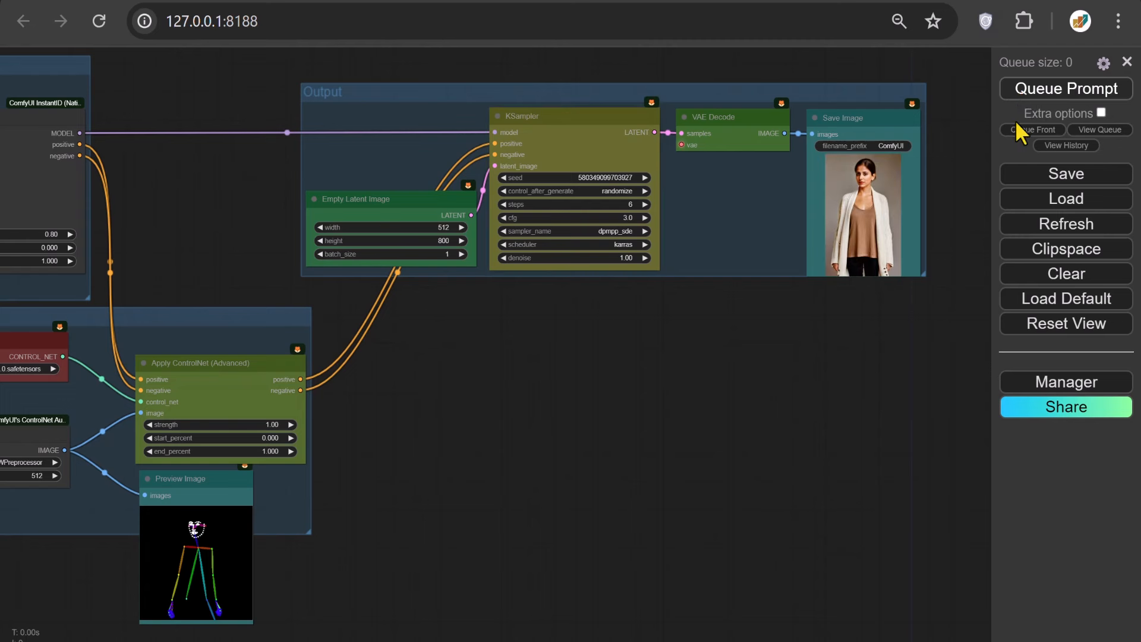
drag(892, 327, 818, 592)
scroll(648, 470, up, 5)
scroll(644, 469, up, 3)
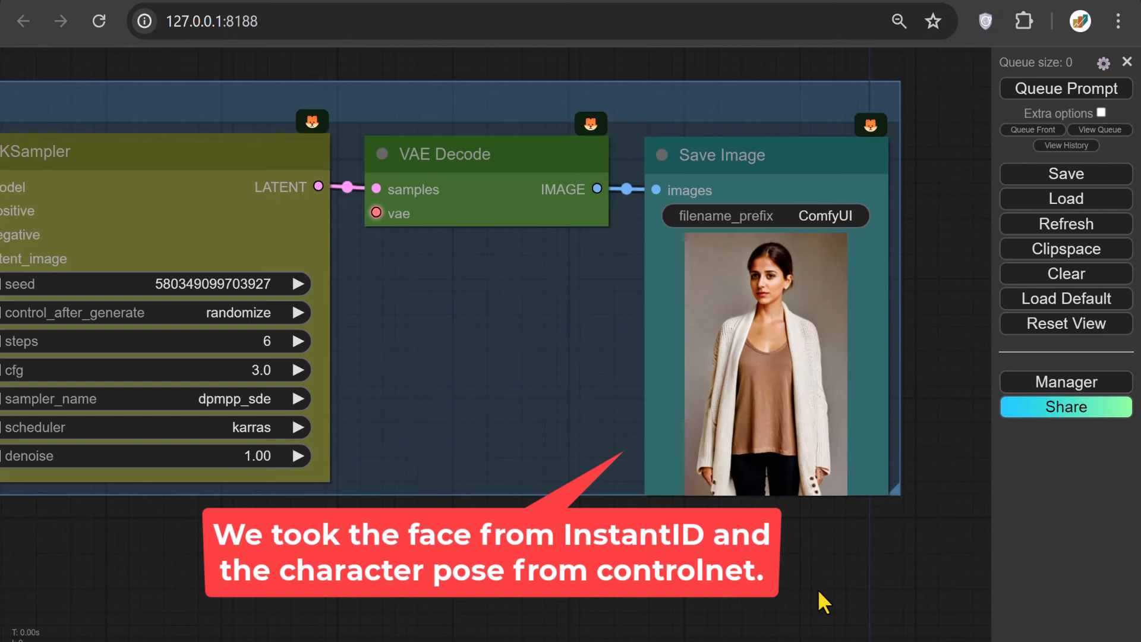